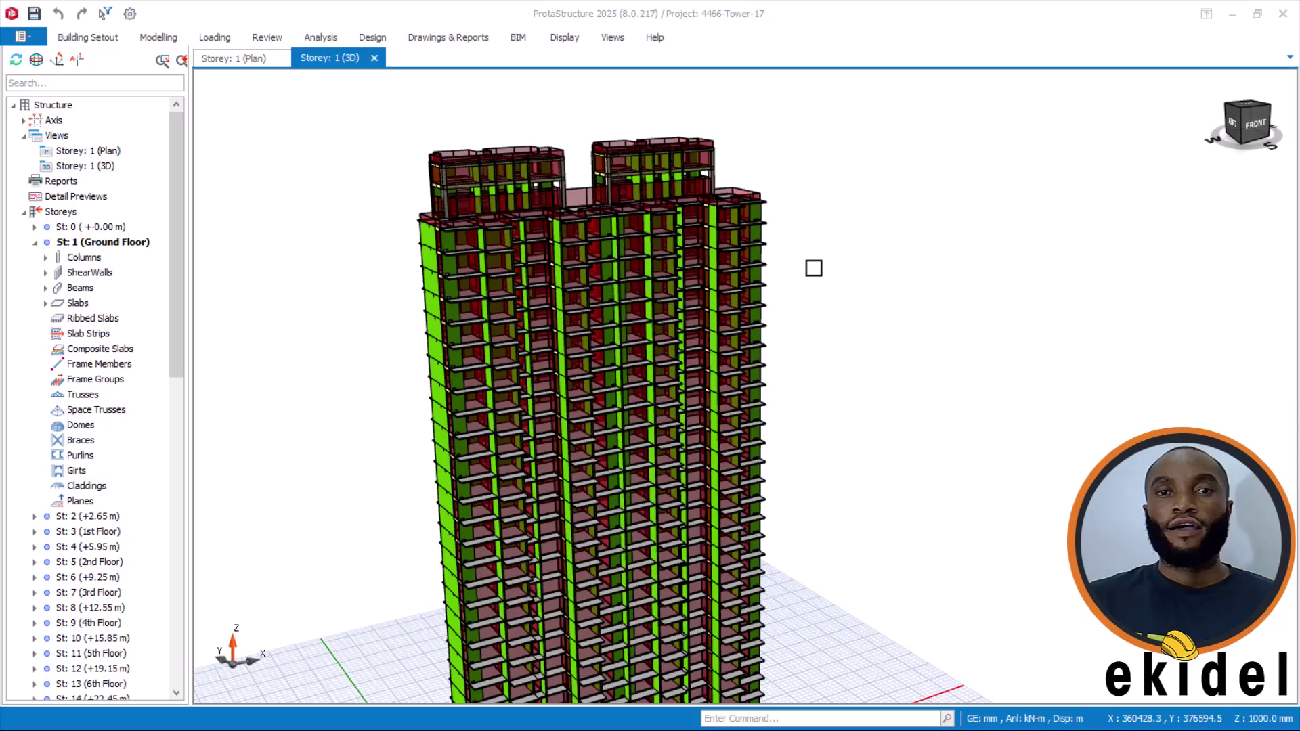
Orbit and zoom the tower model to inspect it from several angles
{"action": "mouse_move", "coordinate": [717, 270]}
{"action": "middle_mouse_down"}
{"action": "mouse_move", "coordinate": [734, 234]}
{"action": "mouse_move", "coordinate": [697, 249]}
{"action": "mouse_move", "coordinate": [693, 273]}
{"action": "mouse_move", "coordinate": [769, 252]}
{"action": "mouse_move", "coordinate": [601, 261]}
{"action": "mouse_move", "coordinate": [589, 271]}
{"action": "mouse_move", "coordinate": [614, 269]}
{"action": "mouse_move", "coordinate": [595, 285]}
{"action": "middle_mouse_up"}
{"action": "scroll", "coordinate": [600, 261], "scroll_direction": "up", "scroll_amount": 6}
{"action": "mouse_move", "coordinate": [594, 285]}
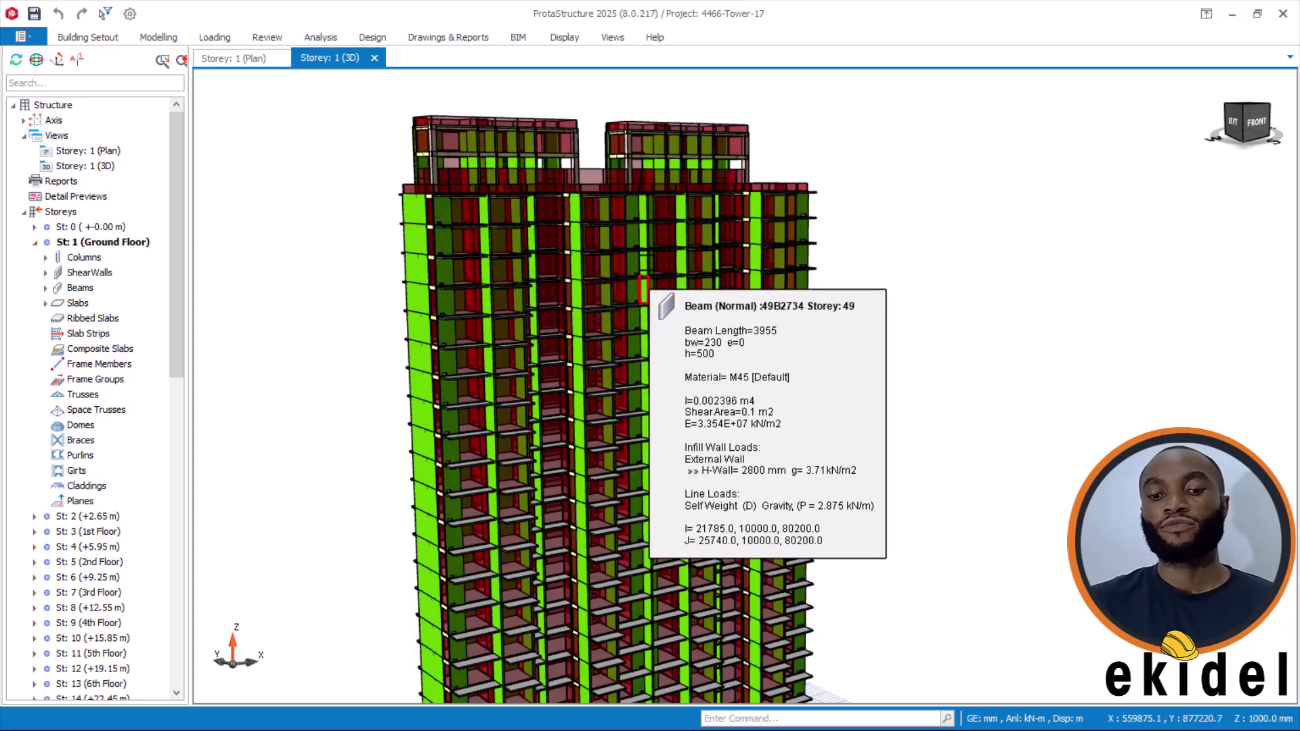
{"action": "scroll", "coordinate": [644, 243], "scroll_direction": "down", "scroll_amount": 3}
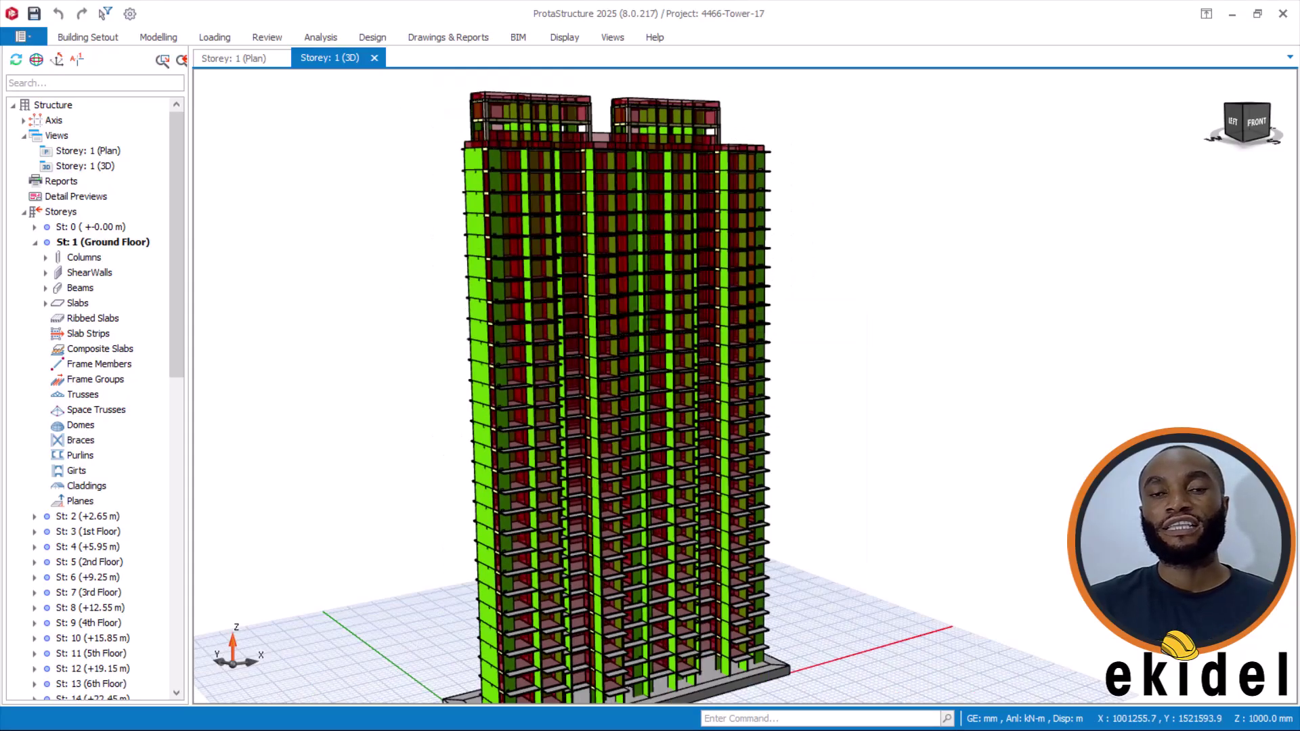
{"action": "mouse_move", "coordinate": [654, 327]}
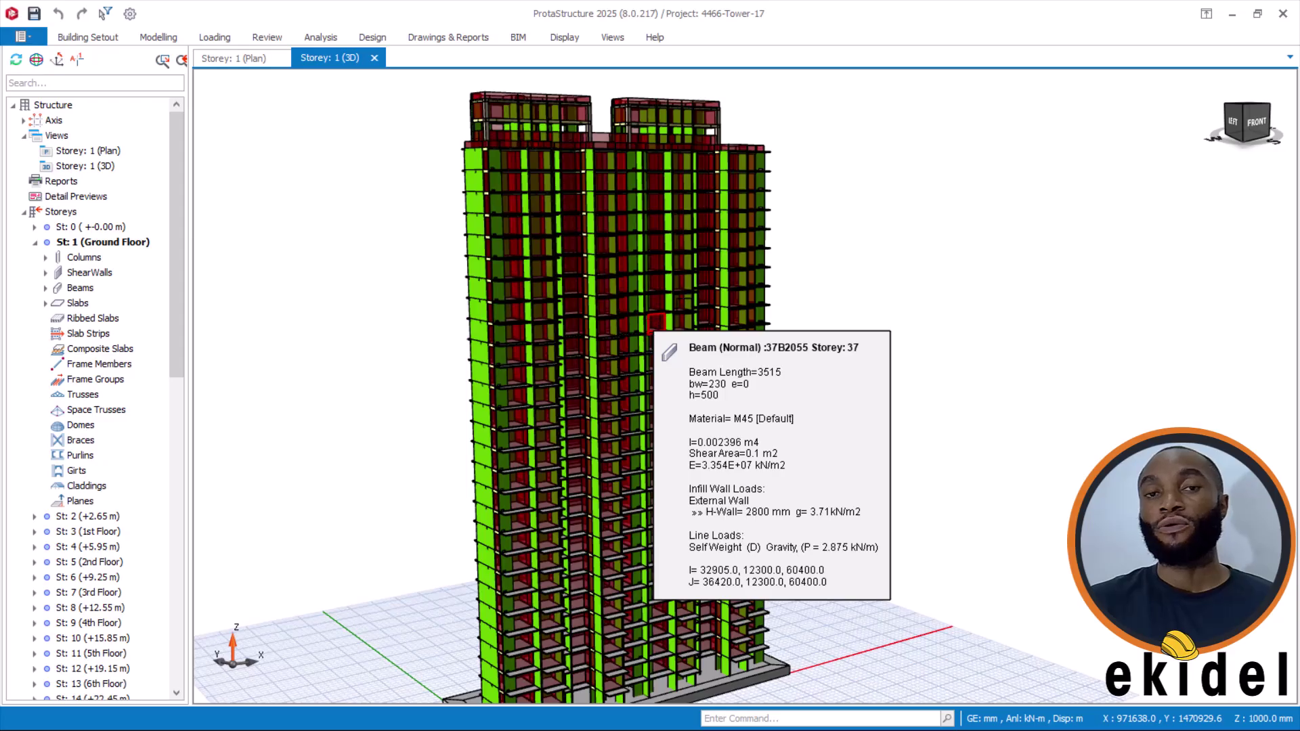
{"action": "middle_click_drag", "start_coordinate": [780, 302], "coordinate": [719, 311]}
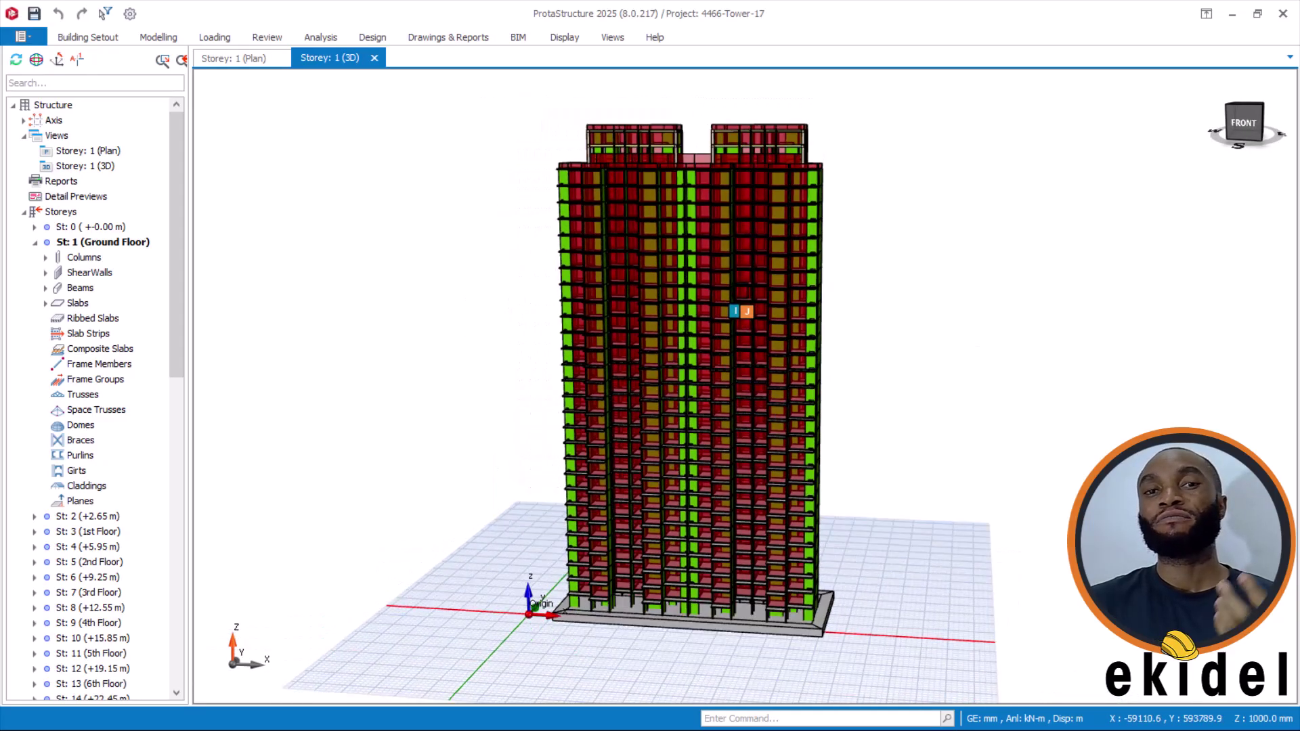
{"action": "mouse_move", "coordinate": [741, 311]}
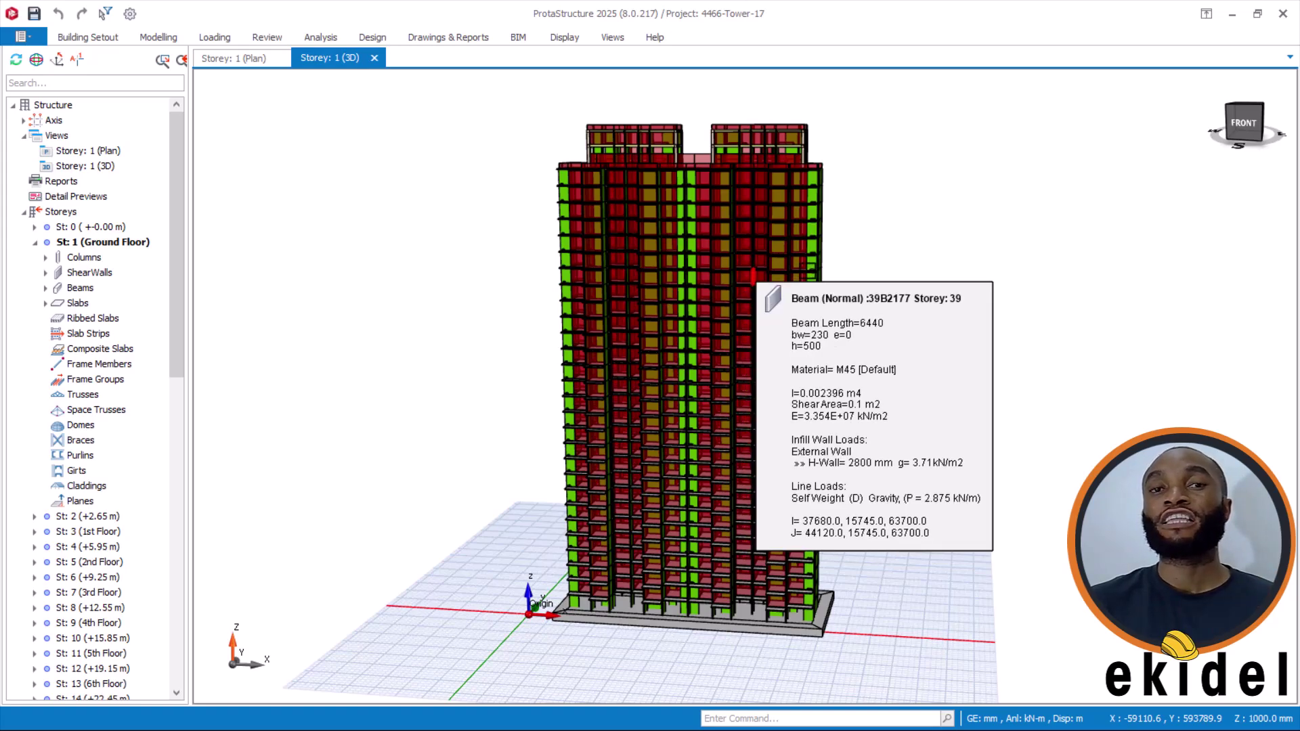
{"action": "mouse_move", "coordinate": [849, 264]}
{"action": "middle_mouse_down"}
{"action": "mouse_move", "coordinate": [792, 285]}
{"action": "mouse_move", "coordinate": [798, 247]}
{"action": "middle_mouse_up"}
{"action": "scroll", "coordinate": [798, 245], "scroll_direction": "up", "scroll_amount": 3}
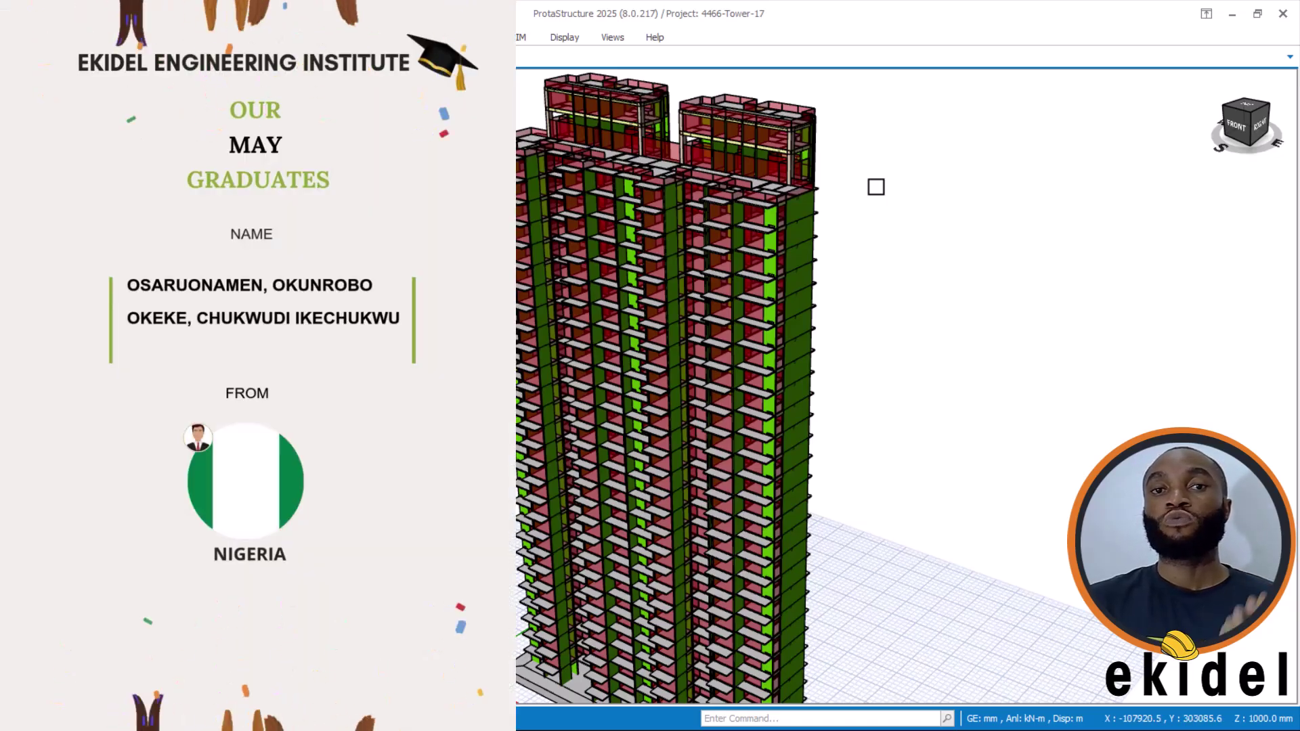
{"action": "scroll", "coordinate": [873, 187], "scroll_direction": "down", "scroll_amount": 1}
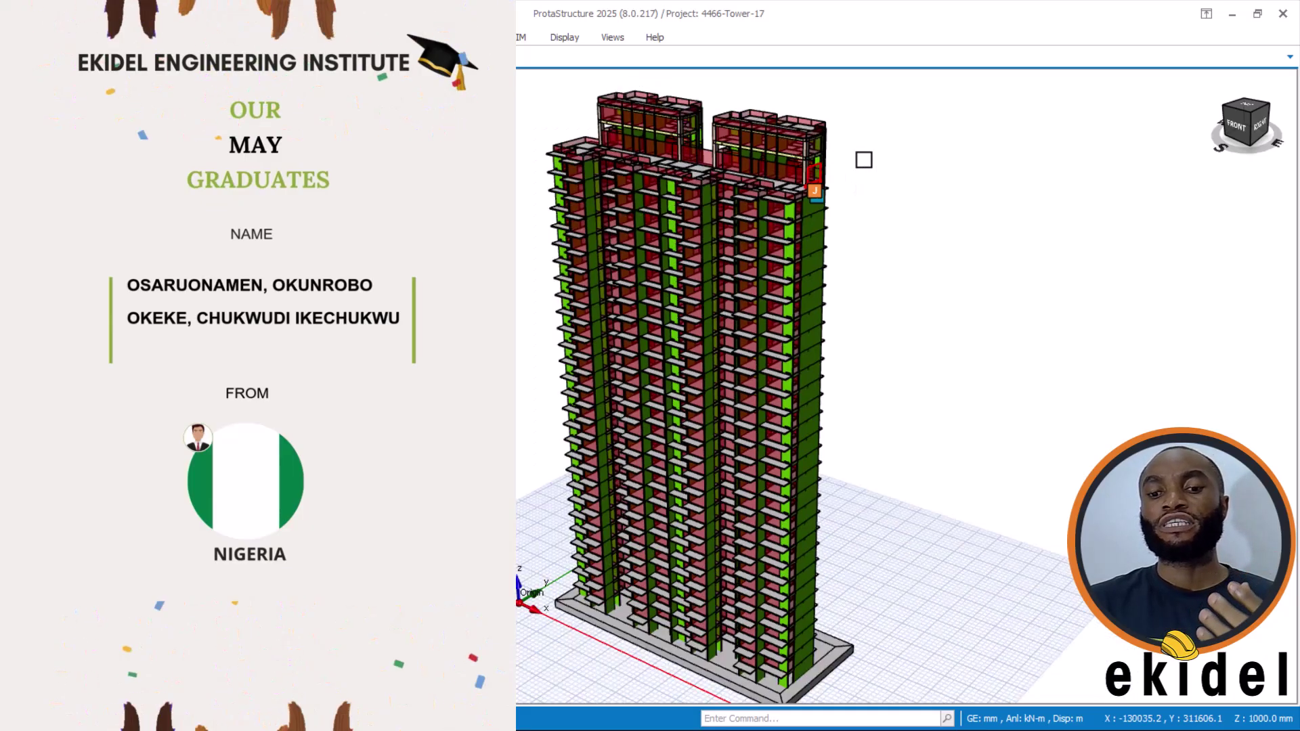
{"action": "middle_click_drag", "start_coordinate": [862, 160], "coordinate": [884, 157]}
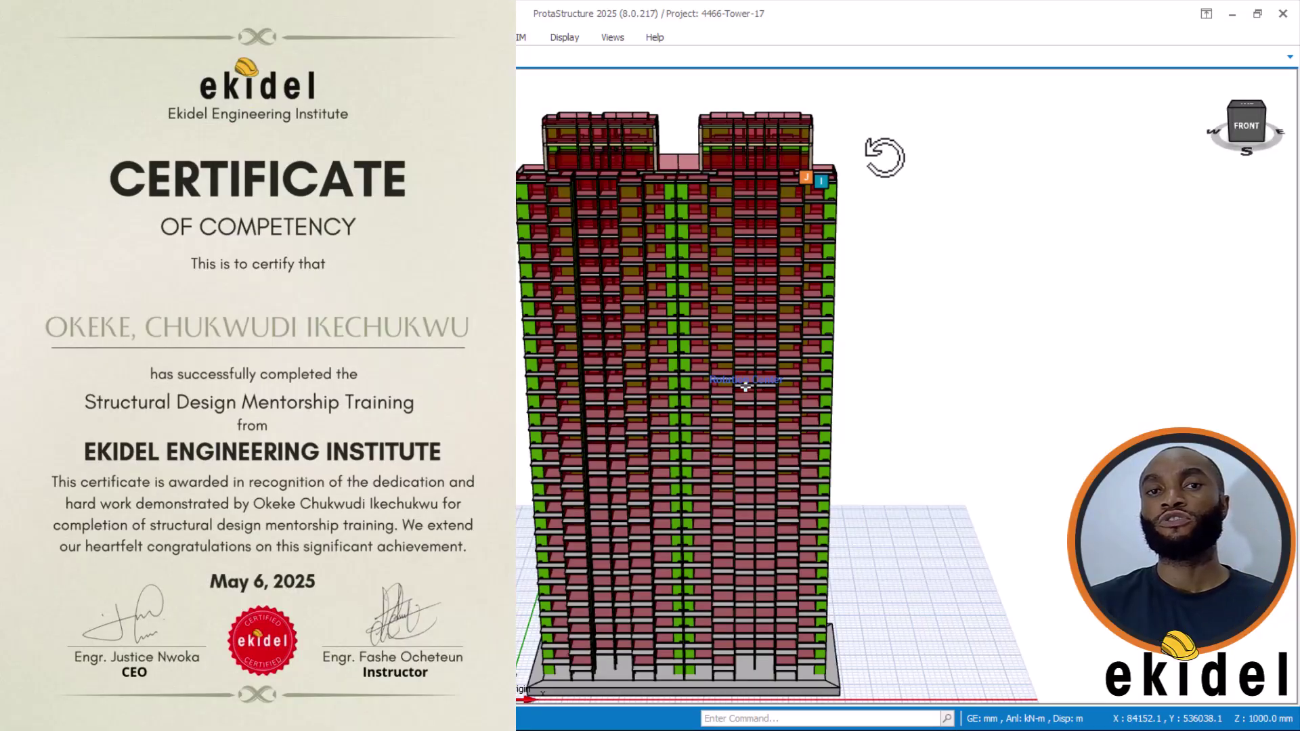
{"action": "middle_click_drag", "start_coordinate": [883, 157], "coordinate": [842, 171]}
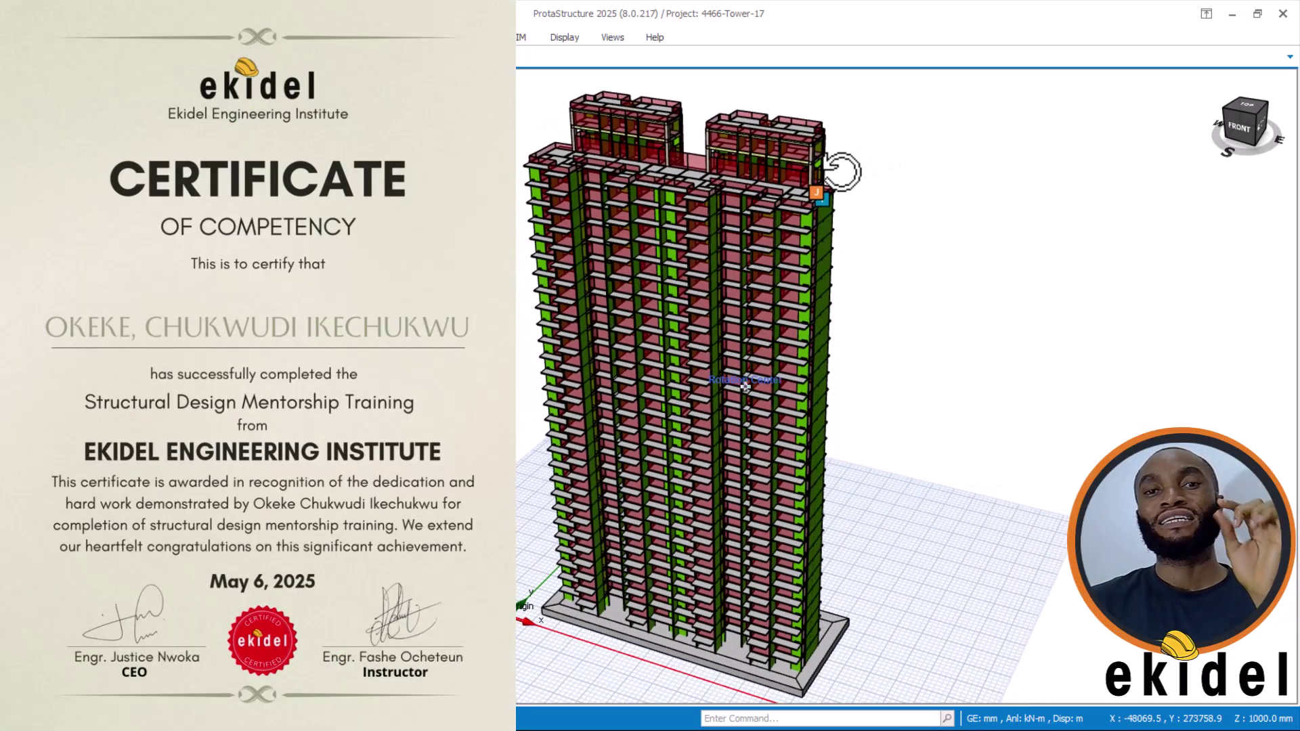
{"action": "scroll", "coordinate": [826, 136], "scroll_direction": "up", "scroll_amount": 5}
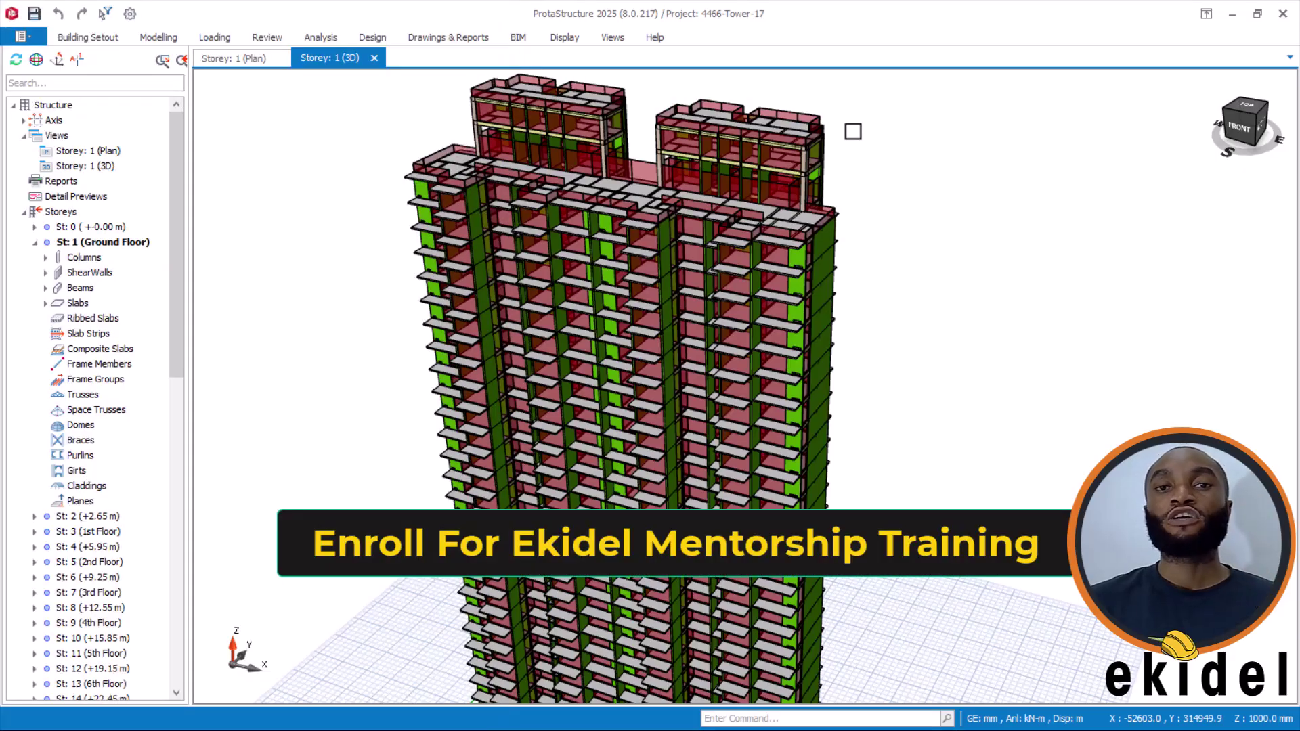
{"action": "mouse_move", "coordinate": [831, 152]}
{"action": "middle_mouse_down"}
{"action": "mouse_move", "coordinate": [809, 160]}
{"action": "mouse_move", "coordinate": [778, 122]}
{"action": "mouse_move", "coordinate": [814, 140]}
{"action": "mouse_move", "coordinate": [765, 156]}
{"action": "middle_mouse_up"}
{"action": "scroll", "coordinate": [766, 156], "scroll_direction": "up", "scroll_amount": 1}
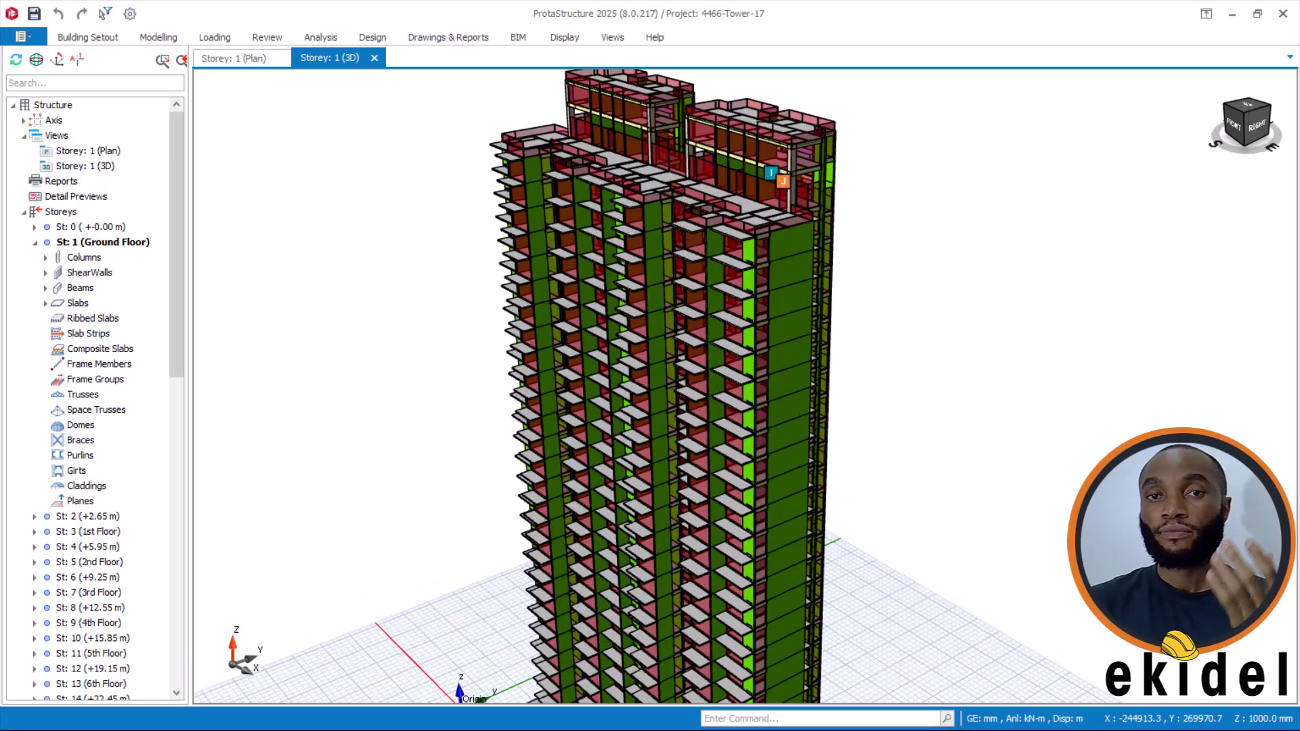
{"action": "mouse_move", "coordinate": [763, 133]}
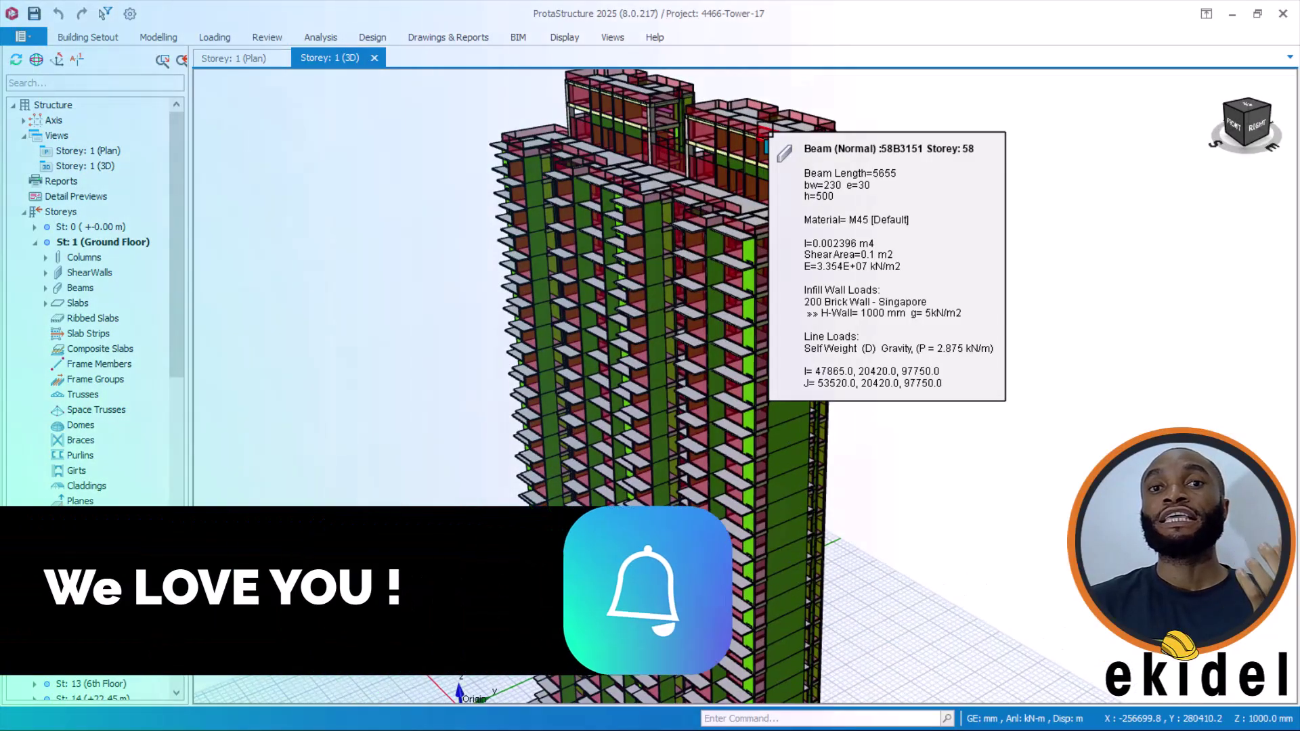
{"action": "mouse_move", "coordinate": [785, 105]}
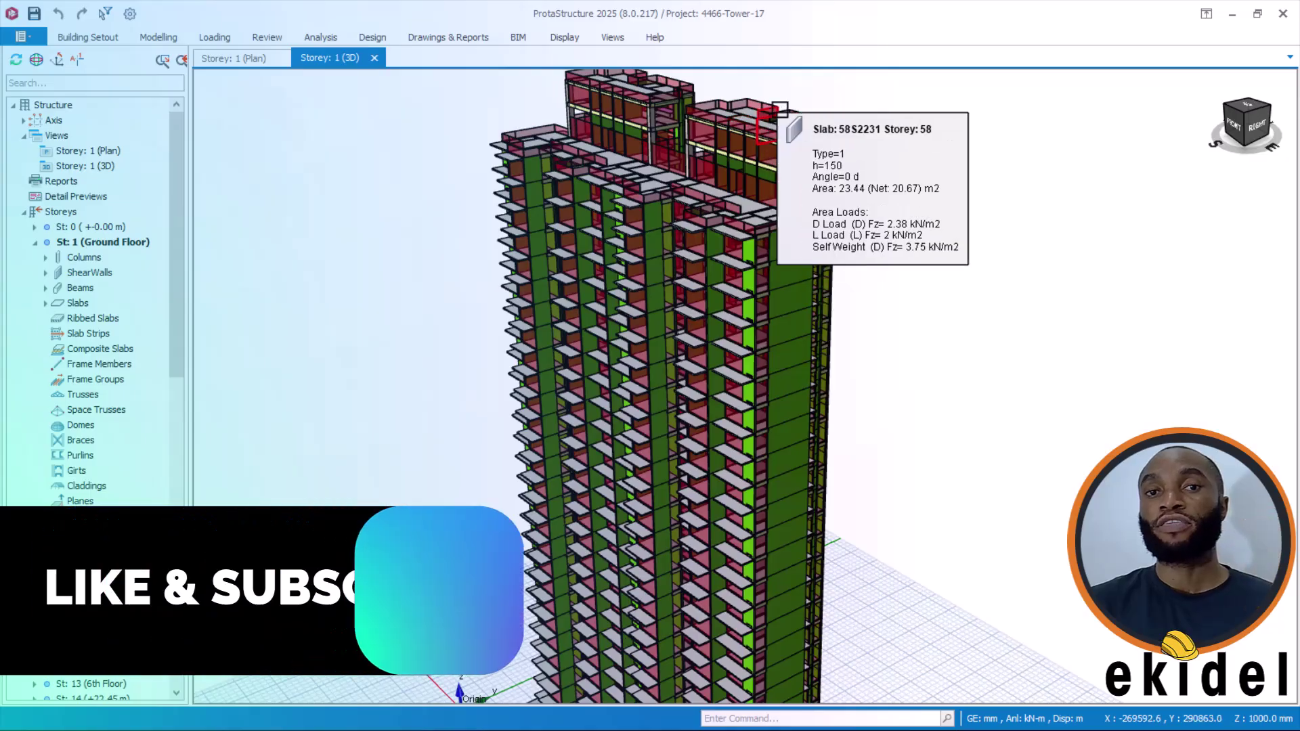
{"action": "scroll", "coordinate": [799, 97], "scroll_direction": "down", "scroll_amount": 2}
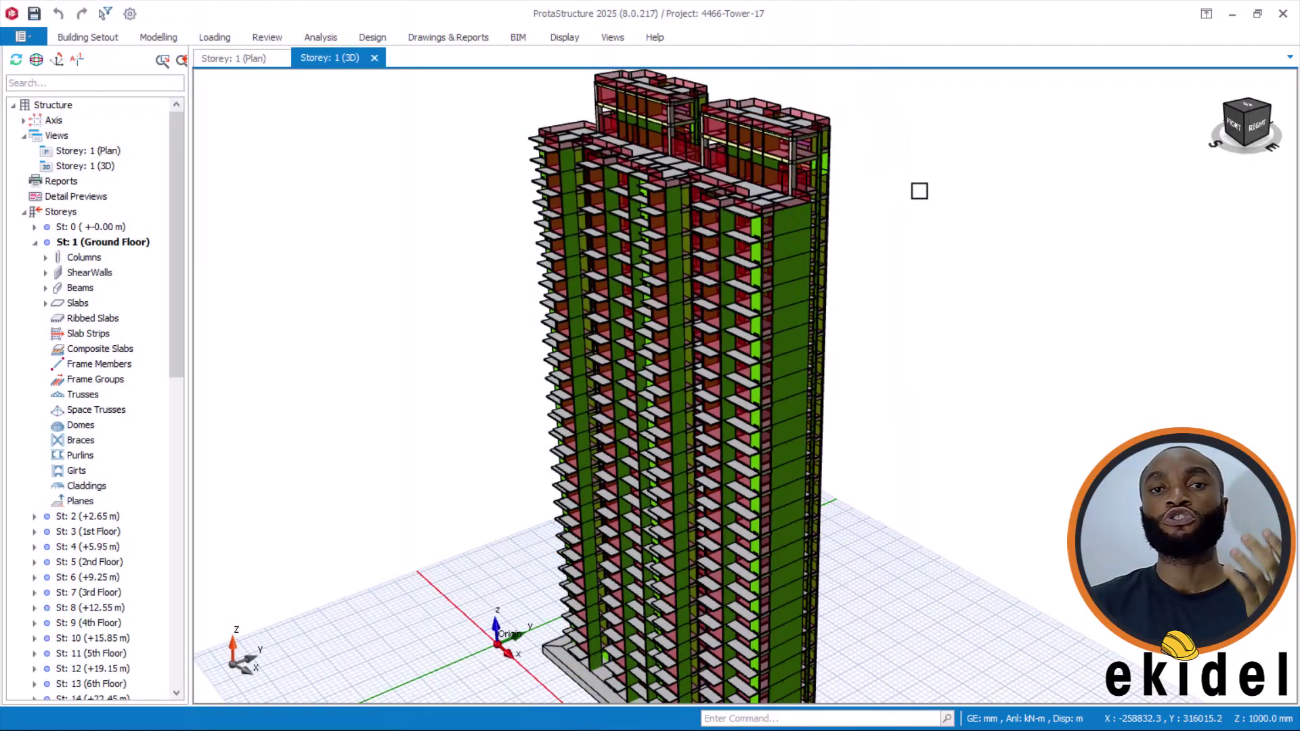
{"action": "middle_click_drag", "start_coordinate": [916, 192], "coordinate": [943, 197]}
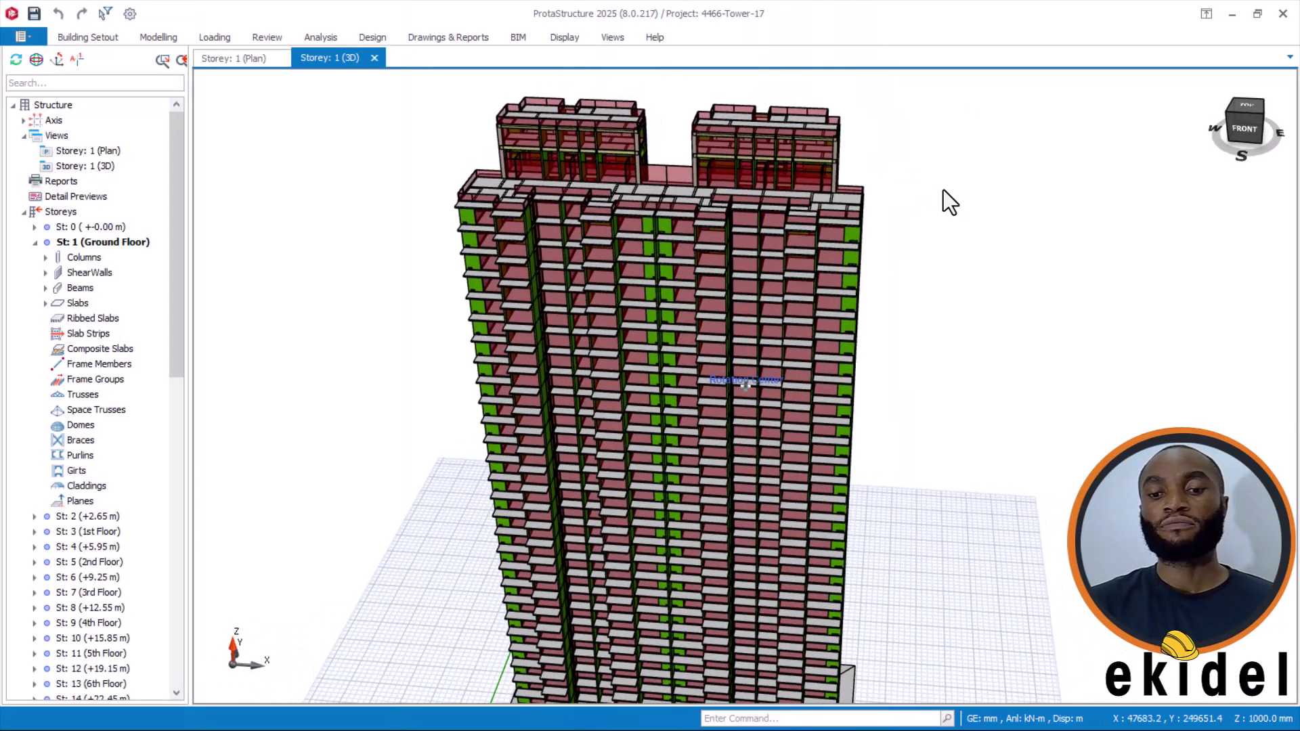
{"action": "scroll", "coordinate": [816, 159], "scroll_direction": "up", "scroll_amount": 1}
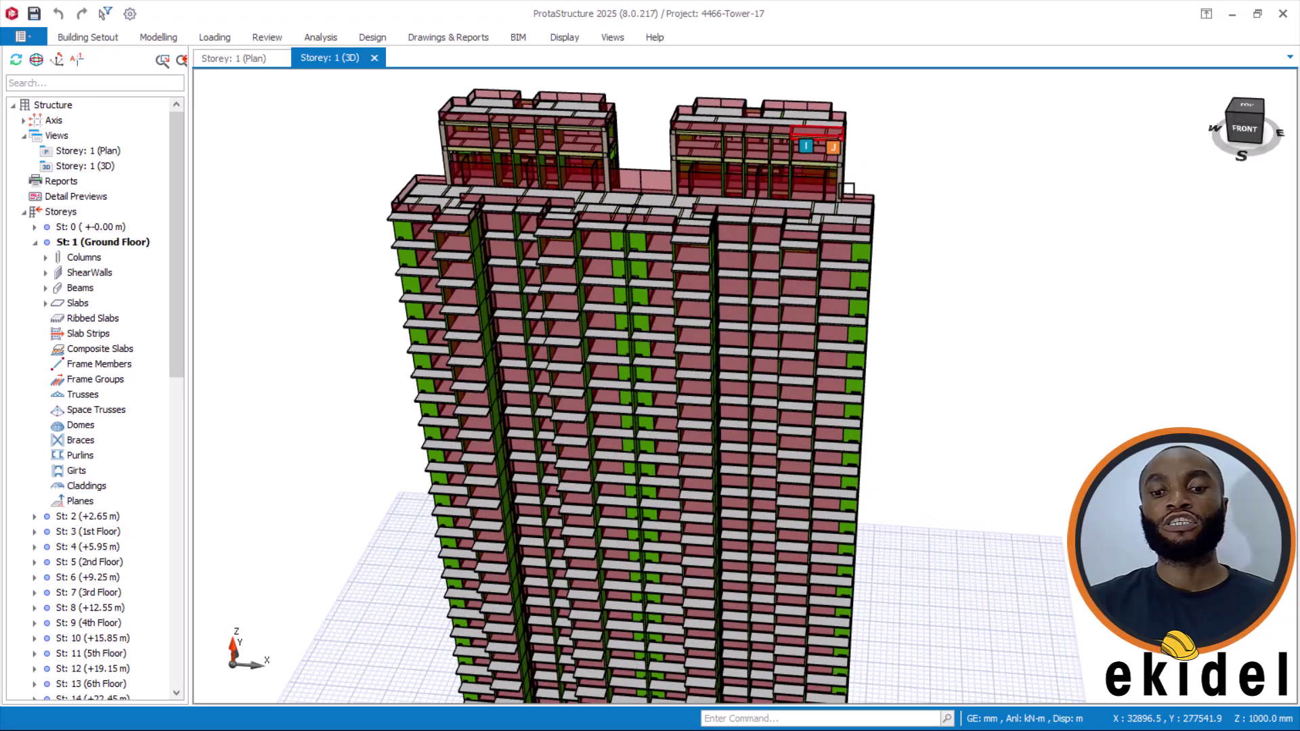
{"action": "mouse_move", "coordinate": [846, 191]}
{"action": "middle_mouse_down"}
{"action": "mouse_move", "coordinate": [778, 185]}
{"action": "mouse_move", "coordinate": [830, 168]}
{"action": "mouse_move", "coordinate": [806, 186]}
{"action": "mouse_move", "coordinate": [827, 255]}
{"action": "middle_mouse_up"}
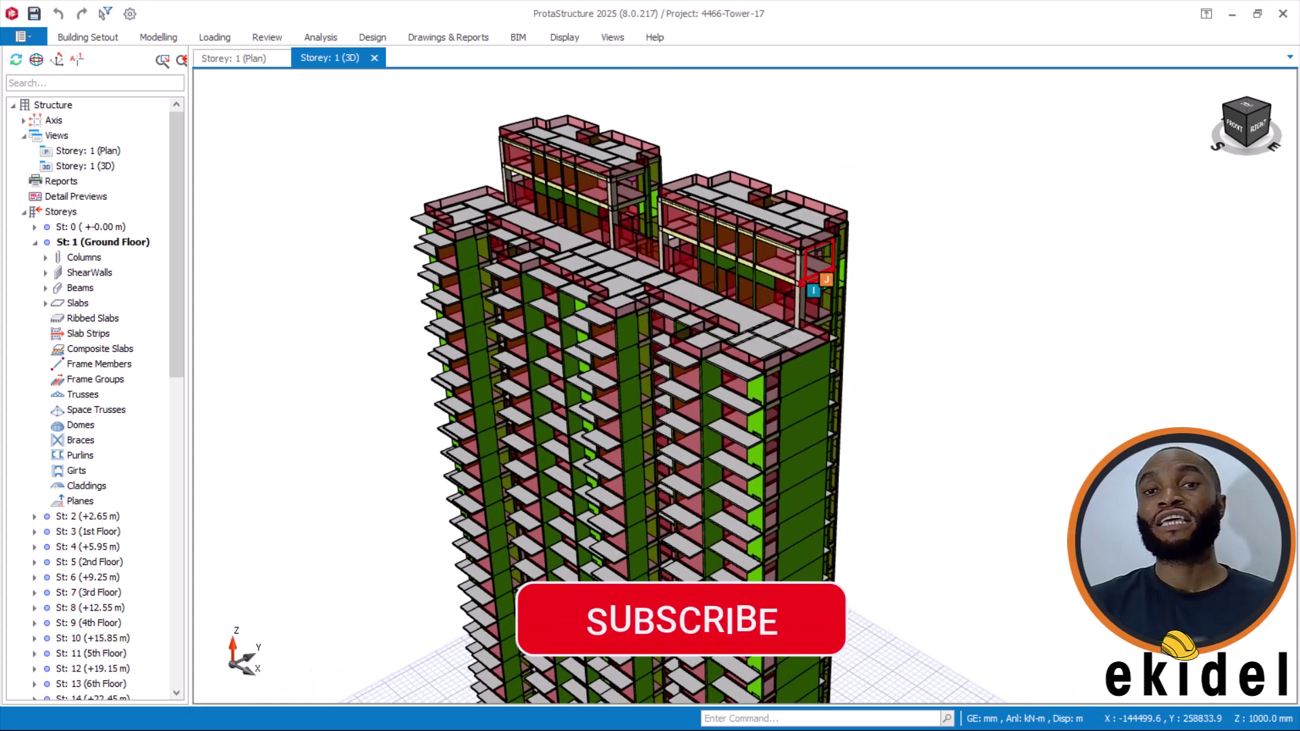
{"action": "mouse_move", "coordinate": [821, 244]}
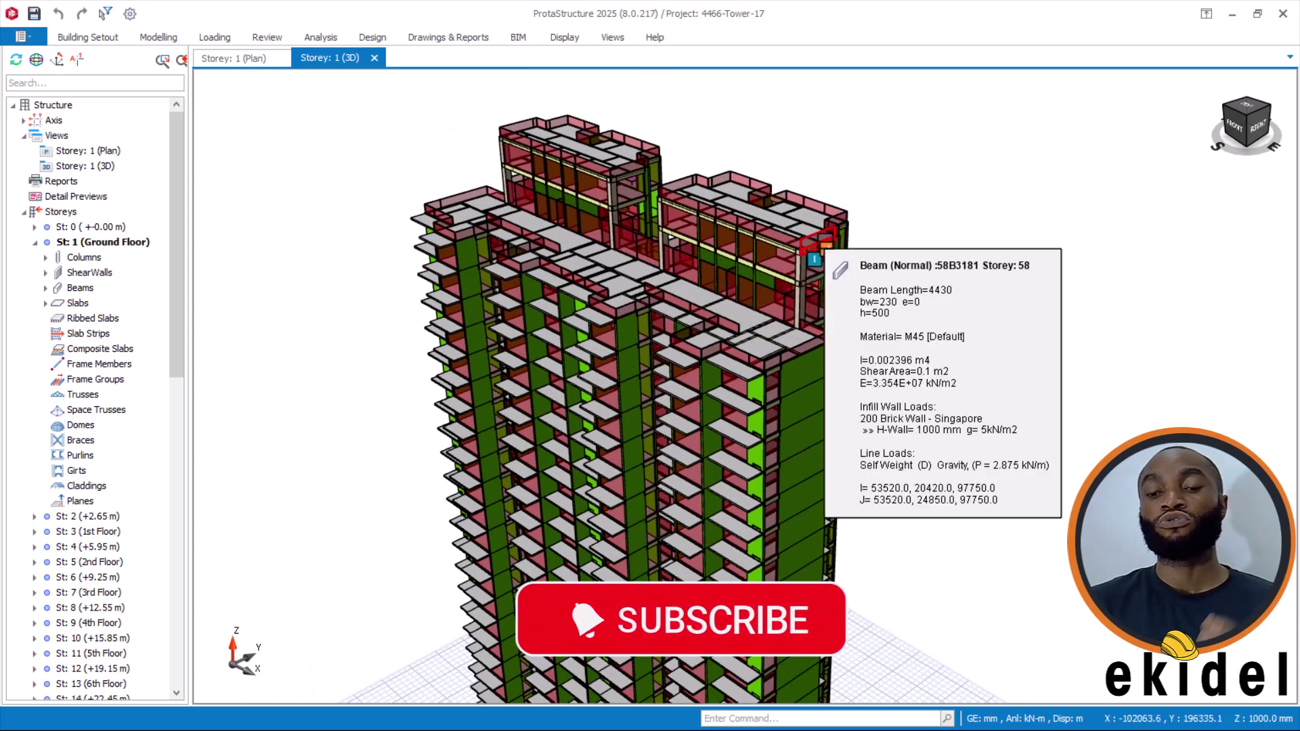
{"action": "mouse_move", "coordinate": [876, 221]}
{"action": "middle_mouse_down"}
{"action": "mouse_move", "coordinate": [851, 223]}
{"action": "mouse_move", "coordinate": [802, 193]}
{"action": "mouse_move", "coordinate": [855, 231]}
{"action": "middle_mouse_up"}
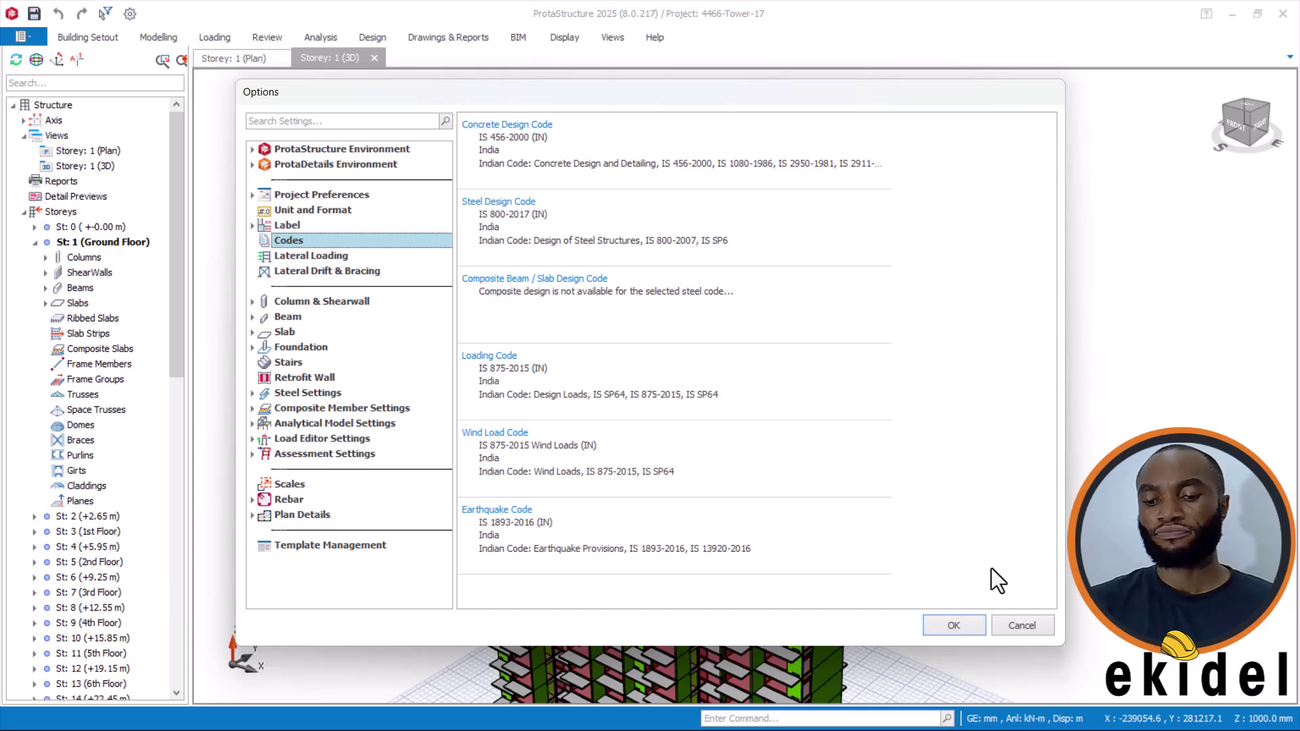
Close the options dialog unchanged and switch to the recentred storey 1 floor plan
{"action": "left_click", "coordinate": [1014, 624]}
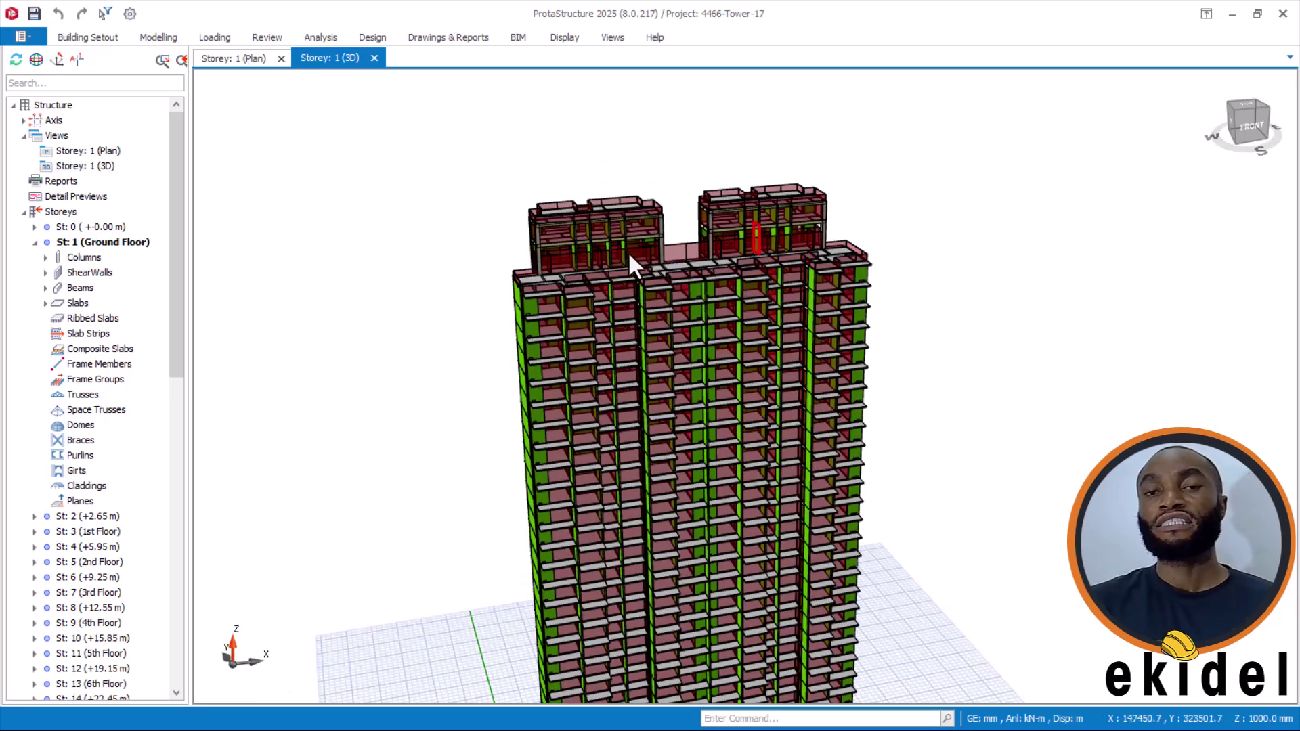
{"action": "key", "text": "ctrl+Tab"}
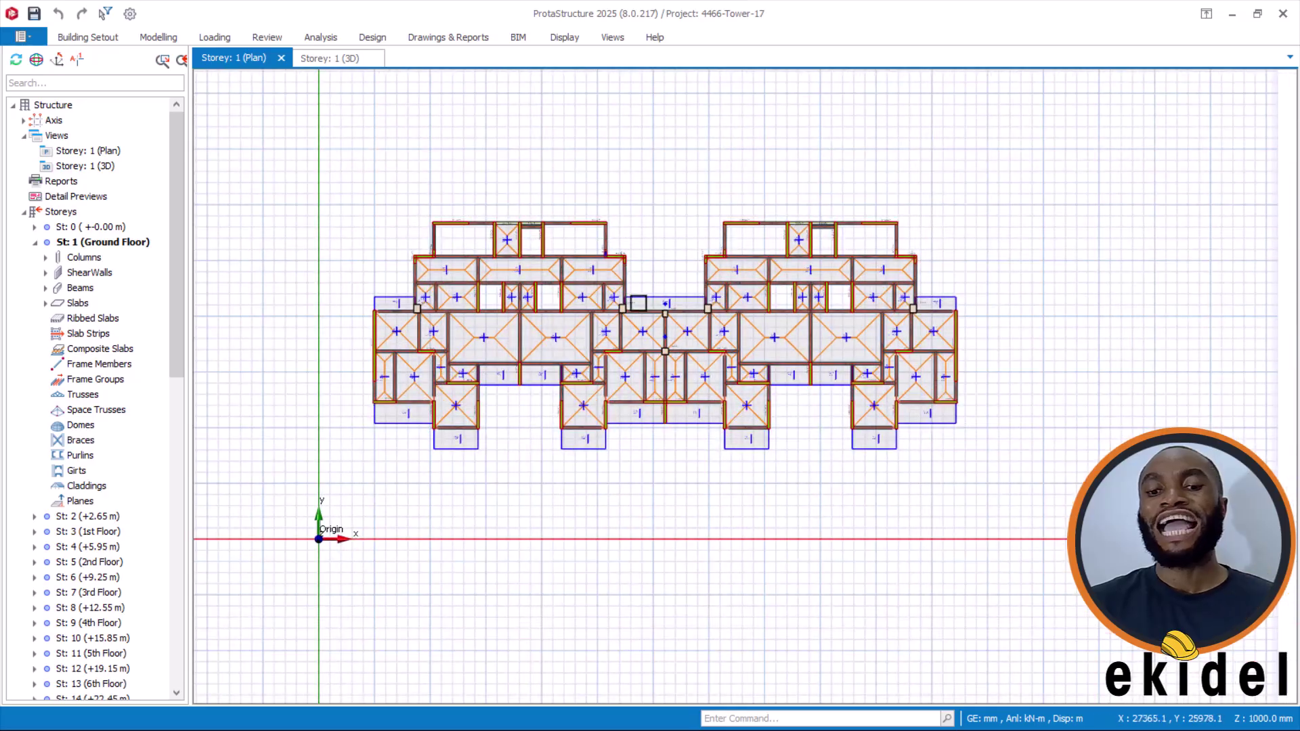
{"action": "scroll", "coordinate": [637, 303], "scroll_direction": "up", "scroll_amount": 4}
{"action": "middle_click_drag", "start_coordinate": [641, 258], "coordinate": [692, 308]}
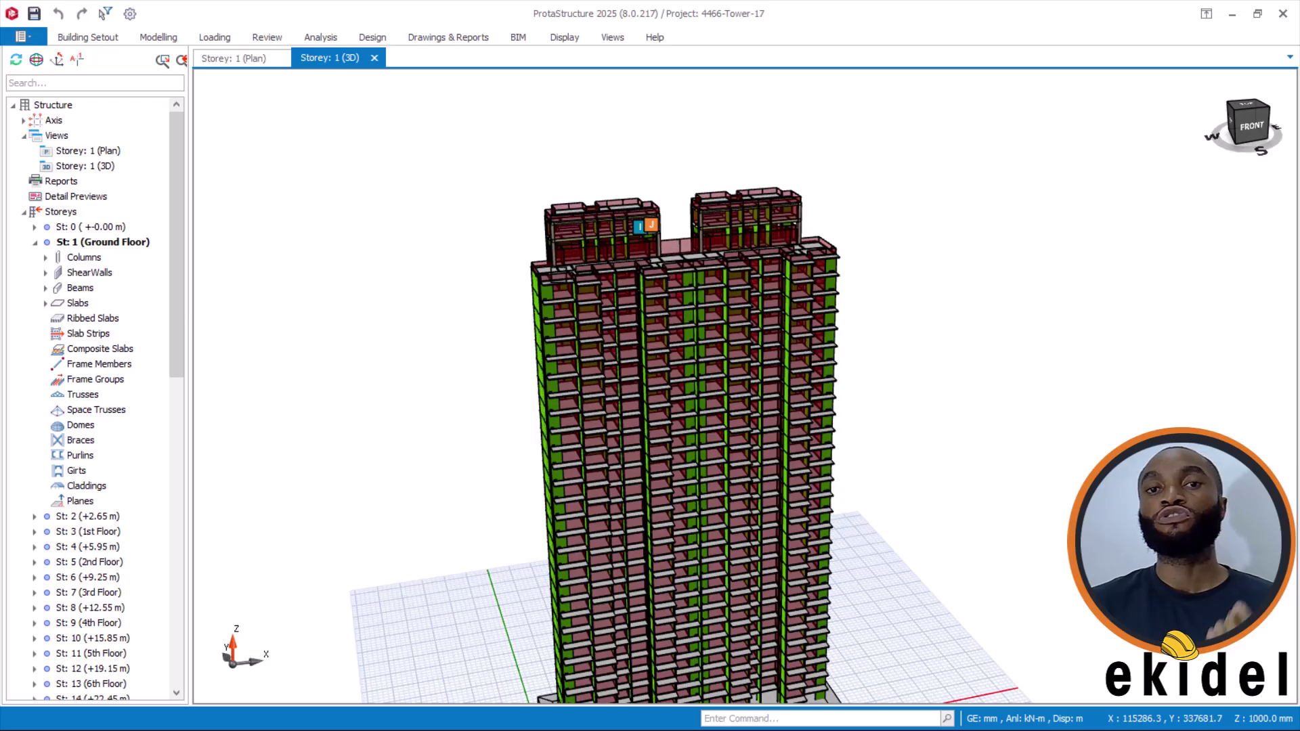
Orbit and zoom the tower to look at its upper storeys from above
{"action": "middle_click_drag", "start_coordinate": [515, 271], "coordinate": [551, 270]}
{"action": "middle_click_drag", "start_coordinate": [664, 290], "coordinate": [737, 284]}
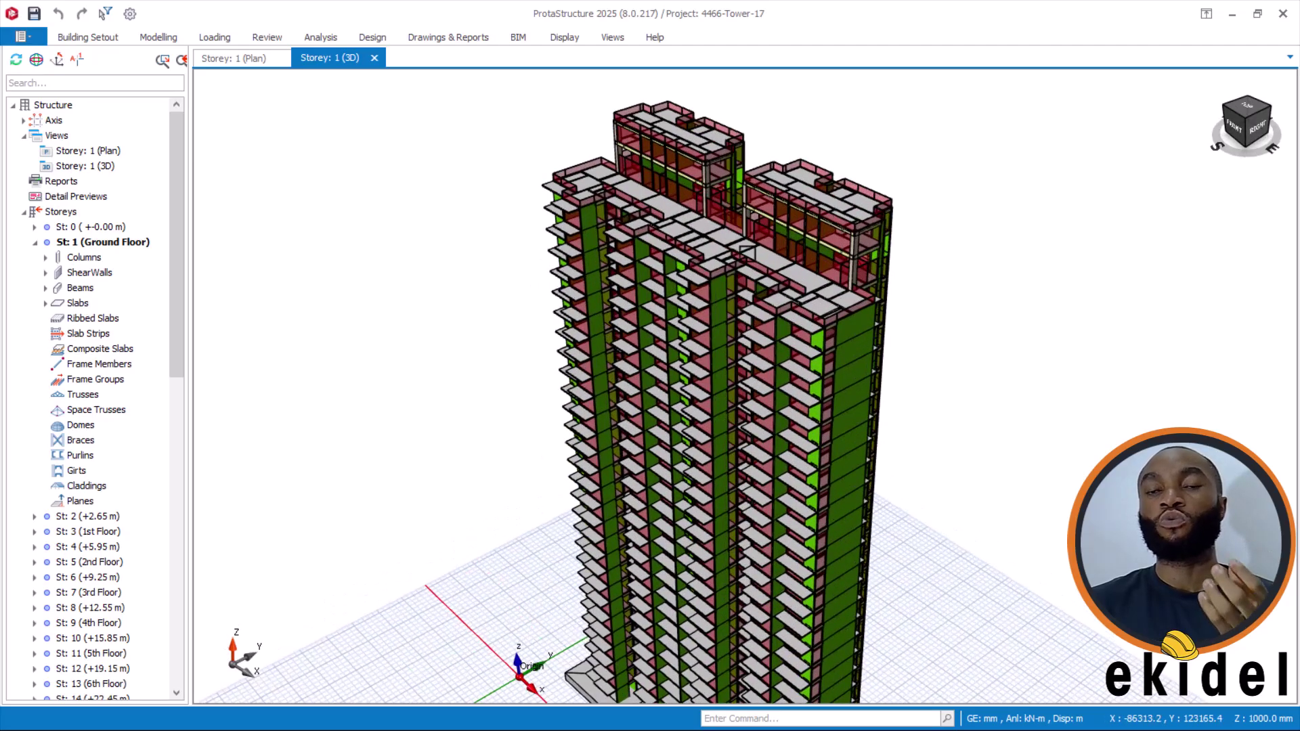
{"action": "mouse_move", "coordinate": [761, 252]}
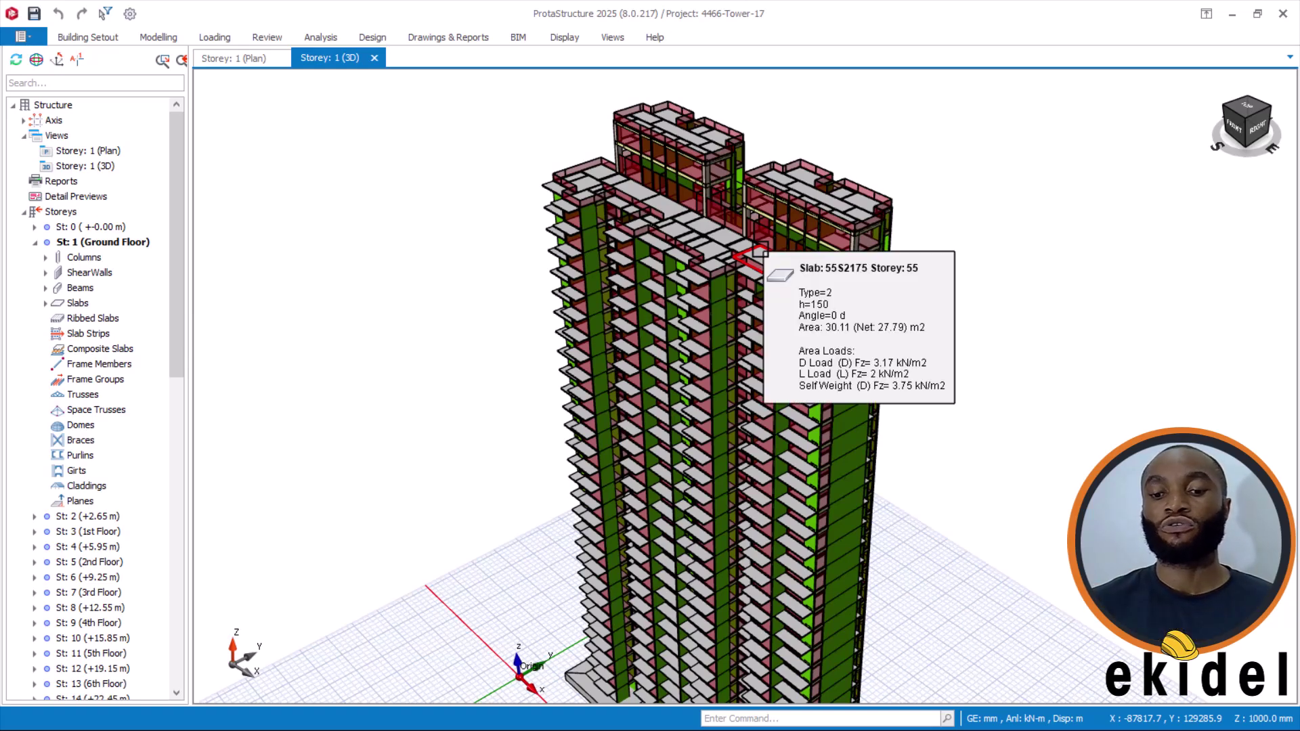
{"action": "scroll", "coordinate": [880, 227], "scroll_direction": "up", "scroll_amount": 2}
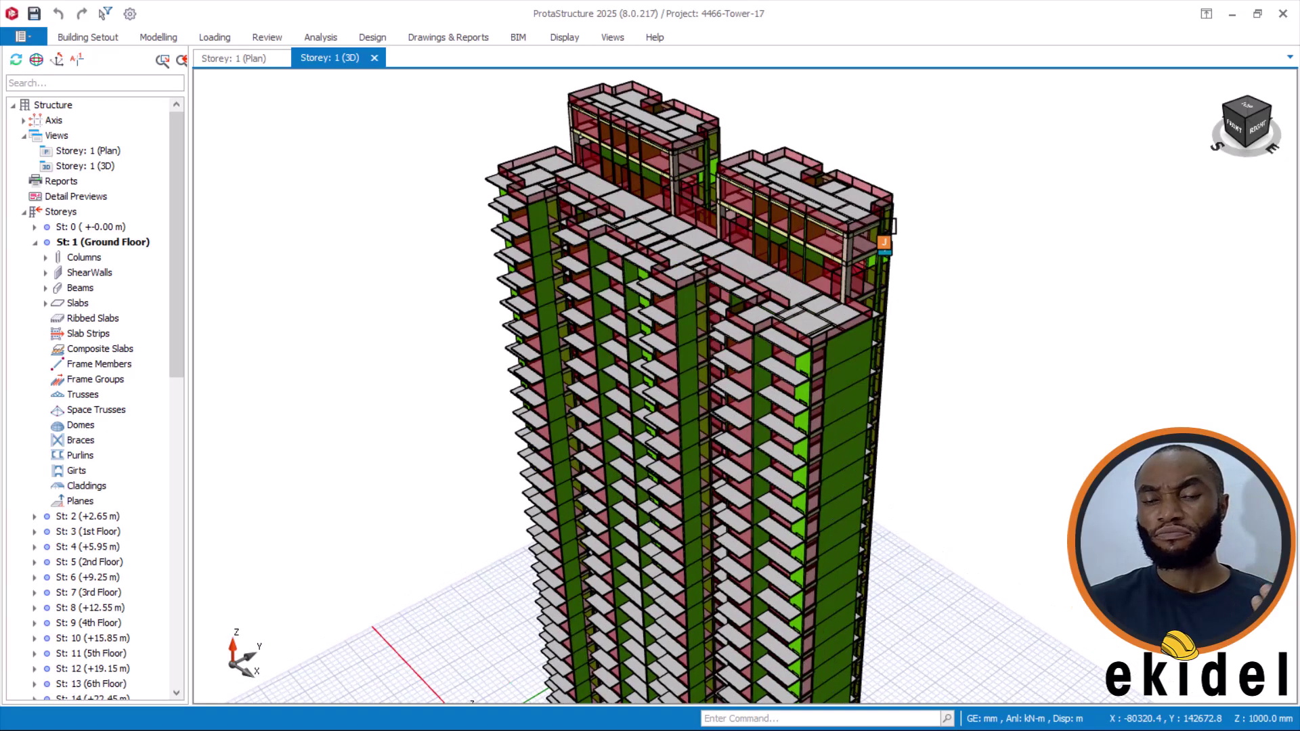
{"action": "mouse_move", "coordinate": [888, 226]}
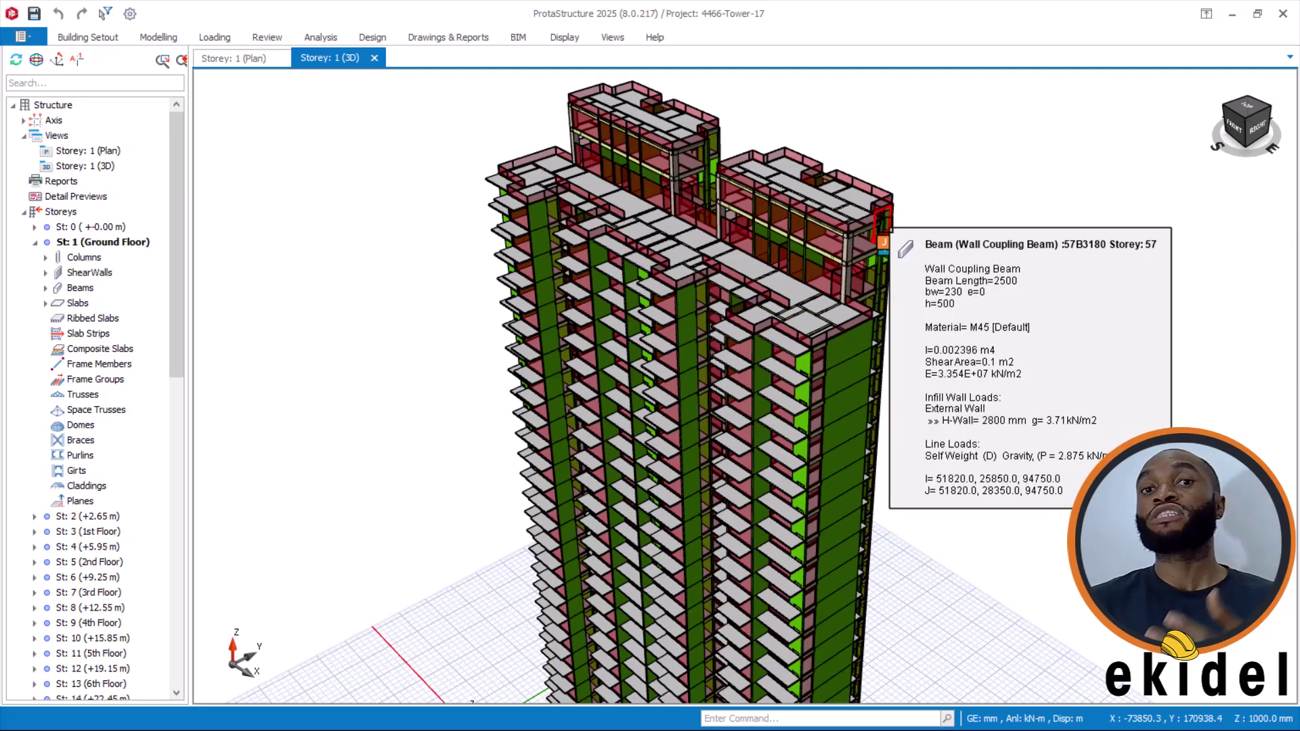
{"action": "scroll", "coordinate": [856, 228], "scroll_direction": "down", "scroll_amount": 1}
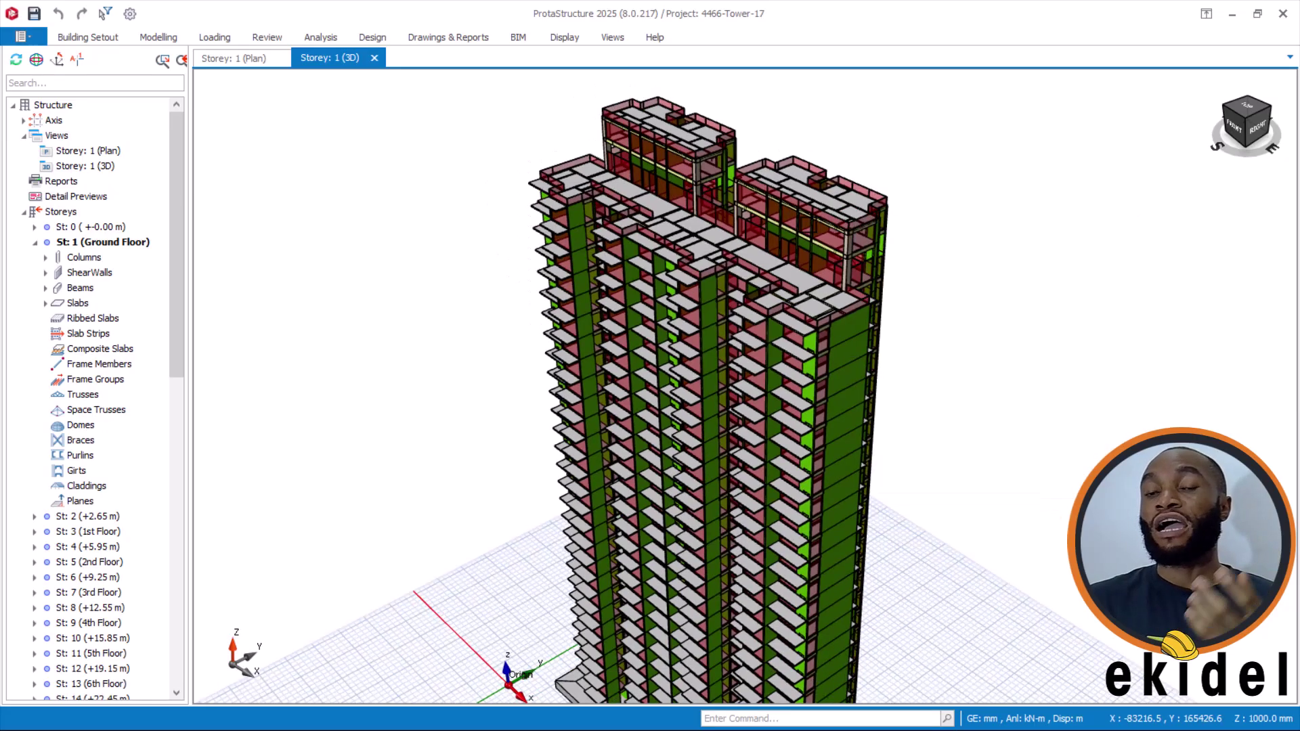
{"action": "scroll", "coordinate": [772, 218], "scroll_direction": "up", "scroll_amount": 1}
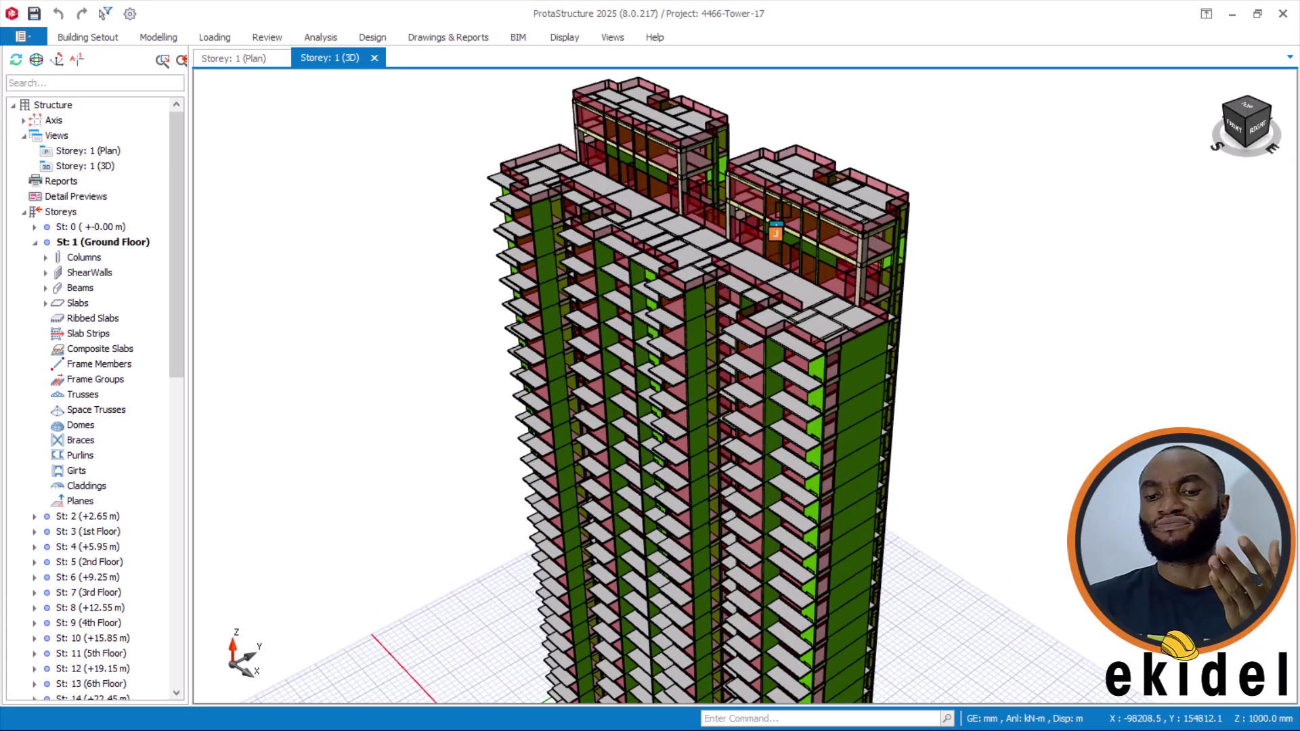
{"action": "mouse_move", "coordinate": [785, 214]}
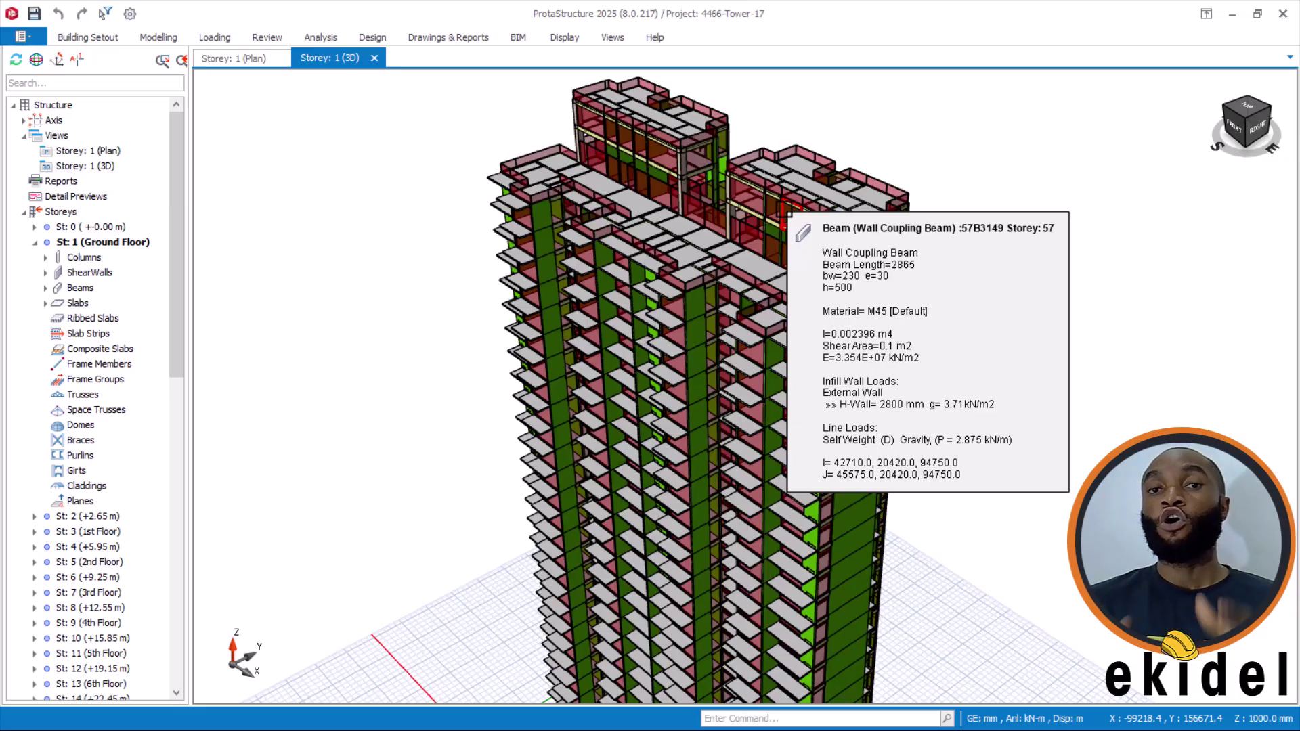
{"action": "scroll", "coordinate": [787, 215], "scroll_direction": "down", "scroll_amount": 1}
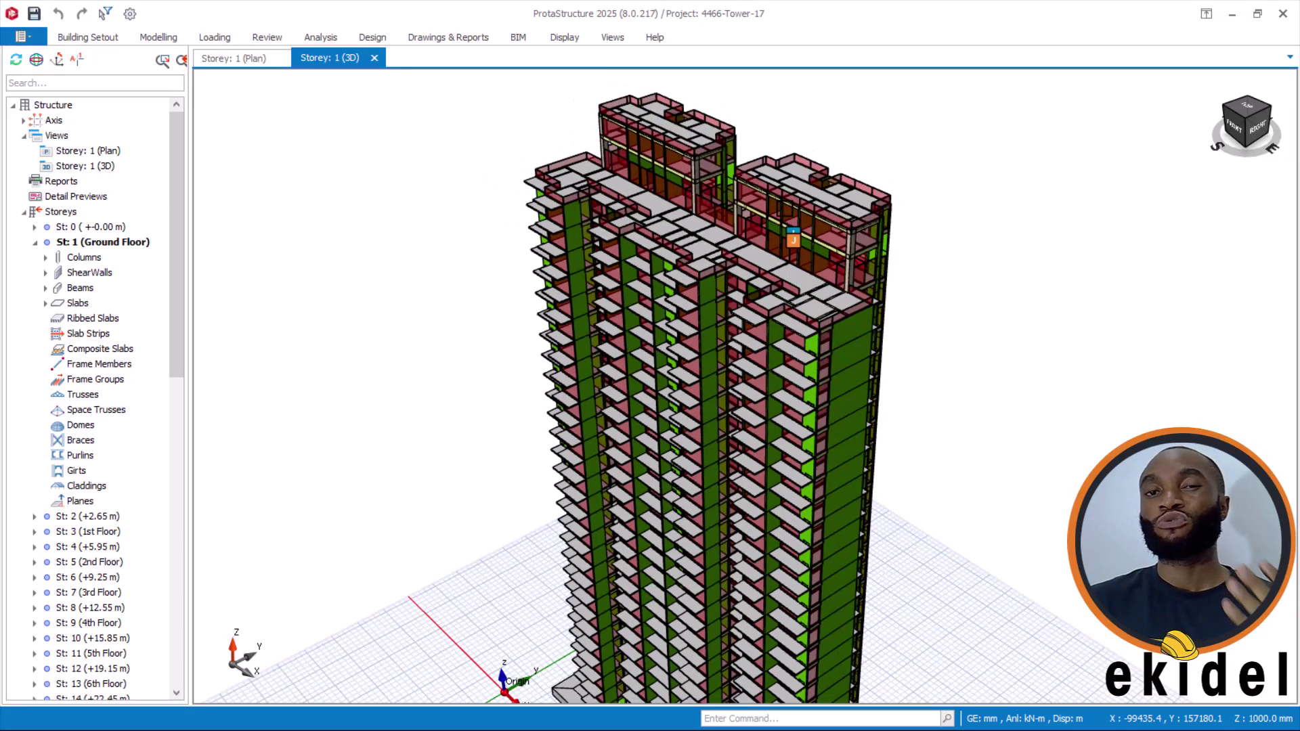
{"action": "scroll", "coordinate": [786, 215], "scroll_direction": "up", "scroll_amount": 3}
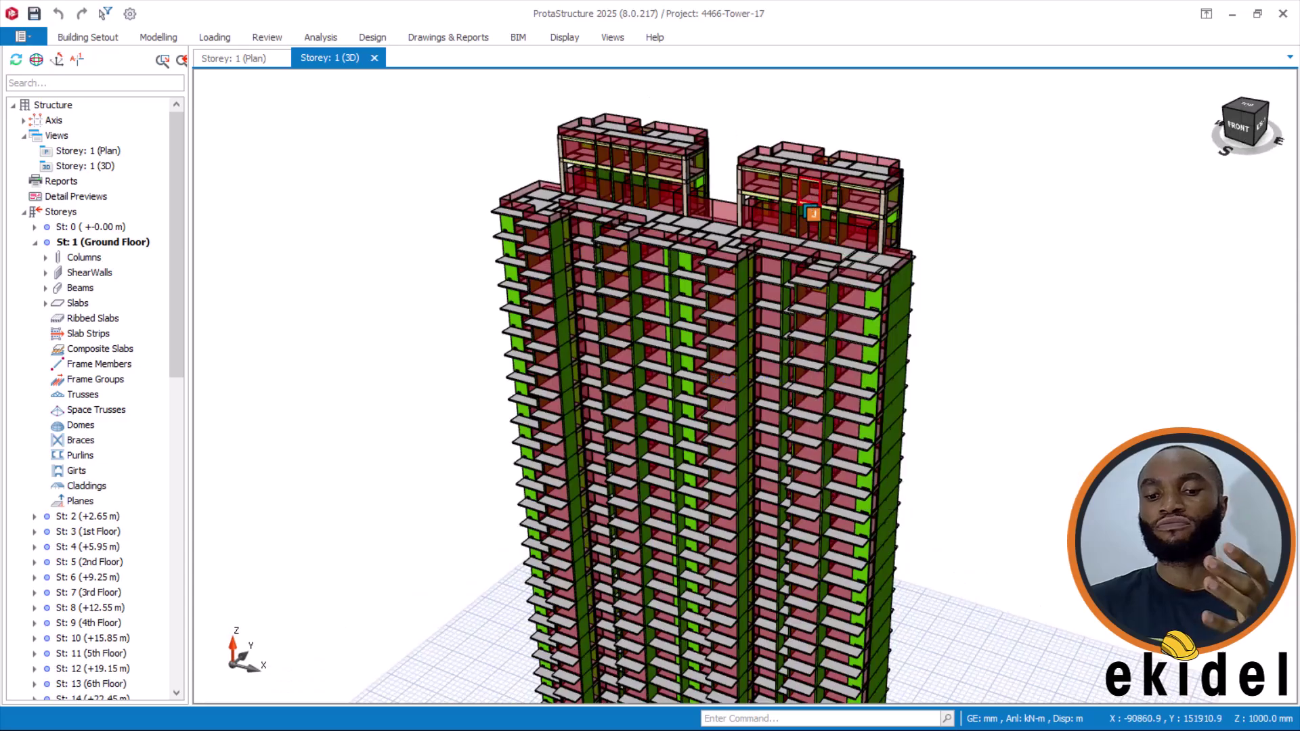
{"action": "mouse_move", "coordinate": [832, 197]}
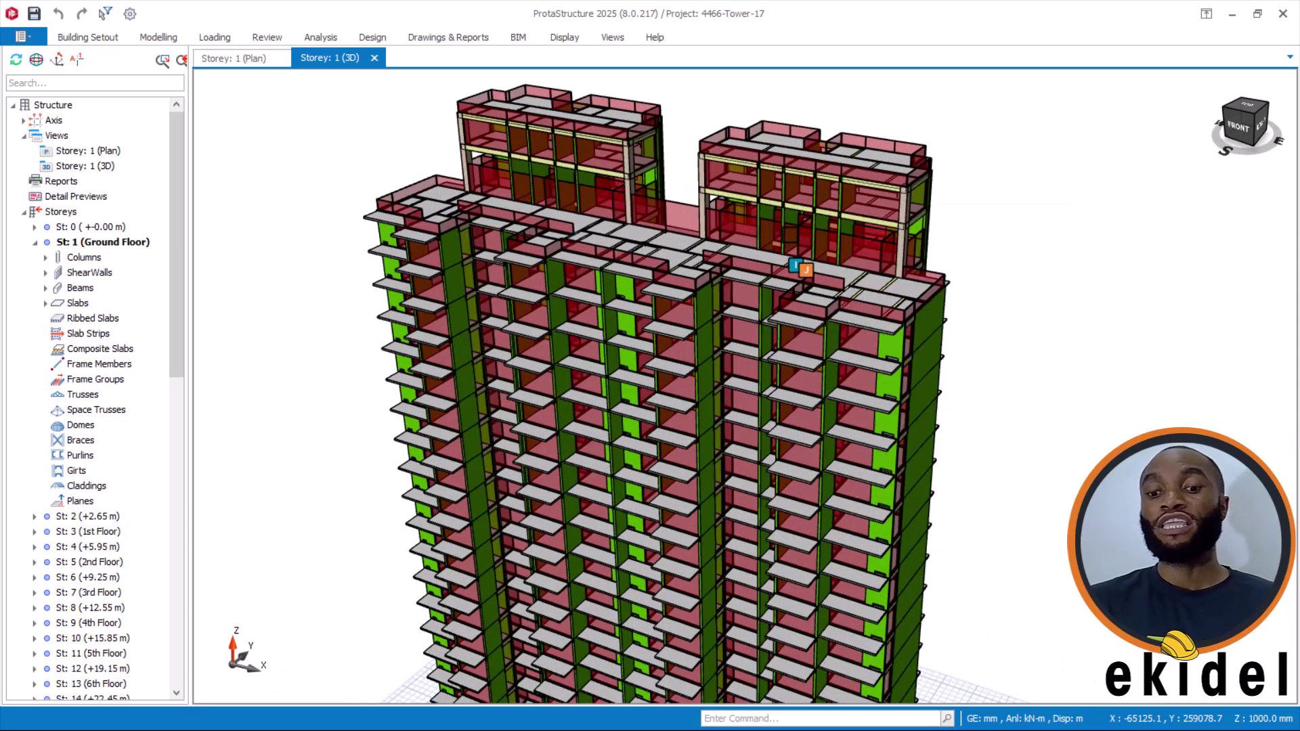
{"action": "middle_click_drag", "start_coordinate": [799, 267], "coordinate": [720, 256]}
{"action": "scroll", "coordinate": [741, 291], "scroll_direction": "up", "scroll_amount": 2}
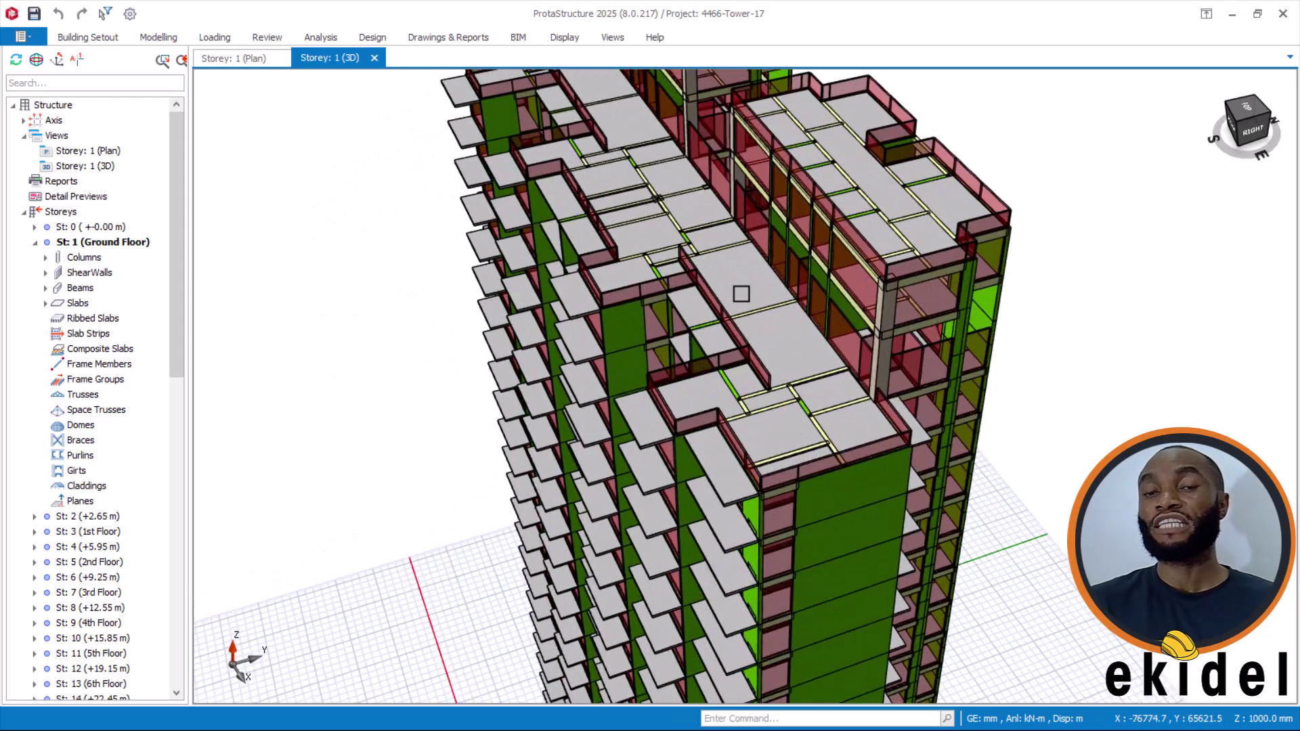
{"action": "mouse_move", "coordinate": [743, 291]}
{"action": "scroll", "coordinate": [742, 291], "scroll_direction": "down", "scroll_amount": 2}
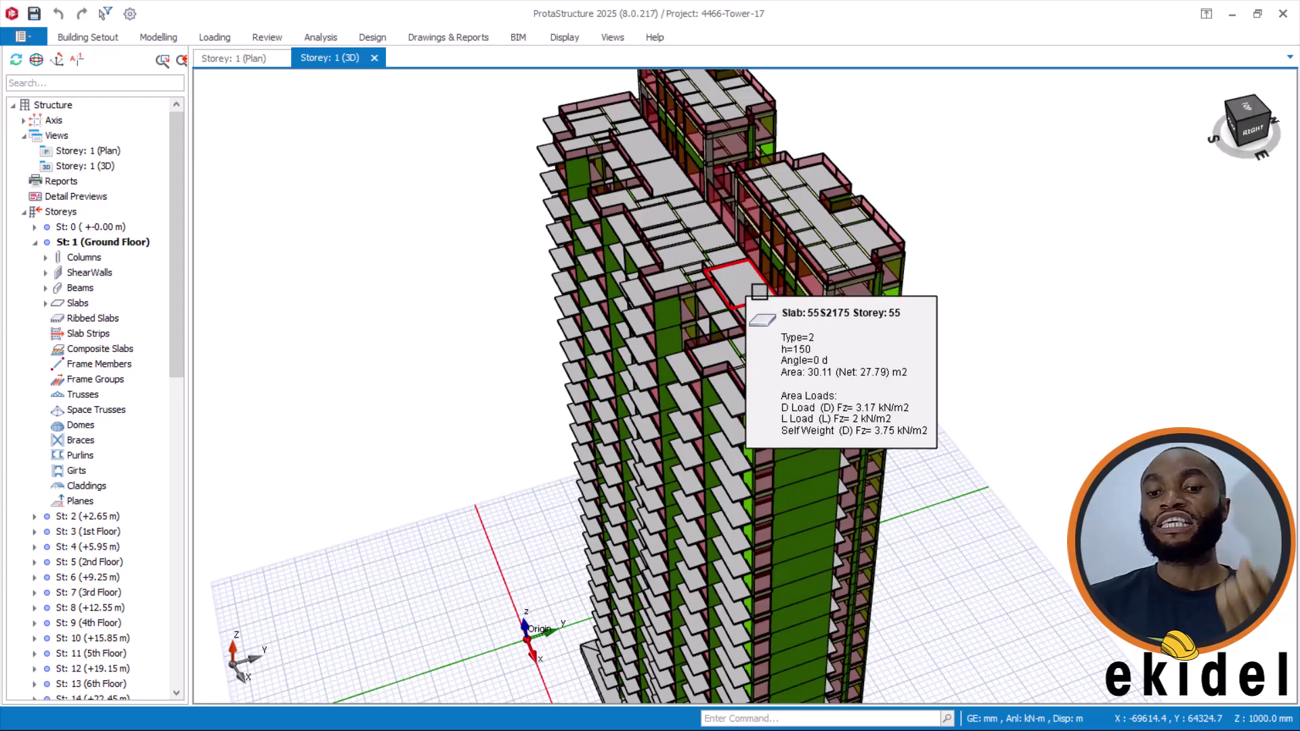
Select slab 55S2175 to check its loads, orbiting around the tower top
{"action": "left_click", "coordinate": [724, 291]}
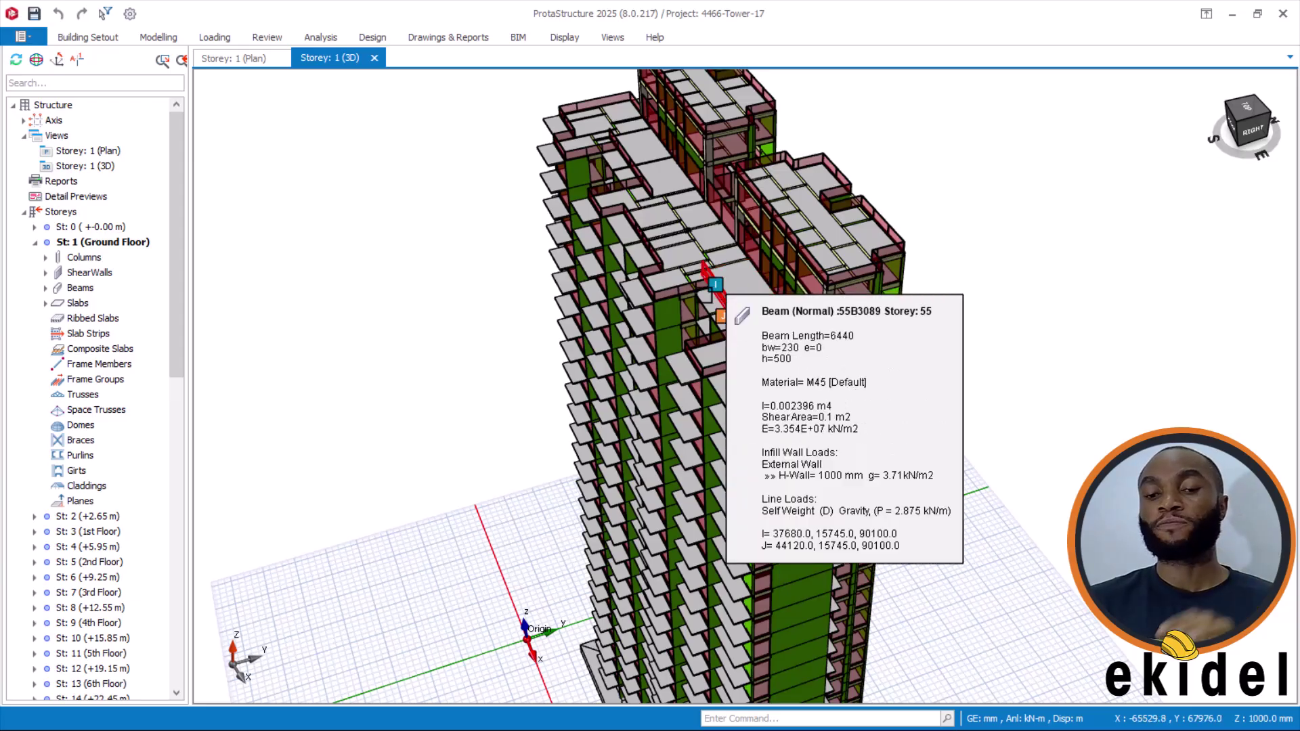
{"action": "middle_click_drag", "start_coordinate": [721, 291], "coordinate": [759, 253]}
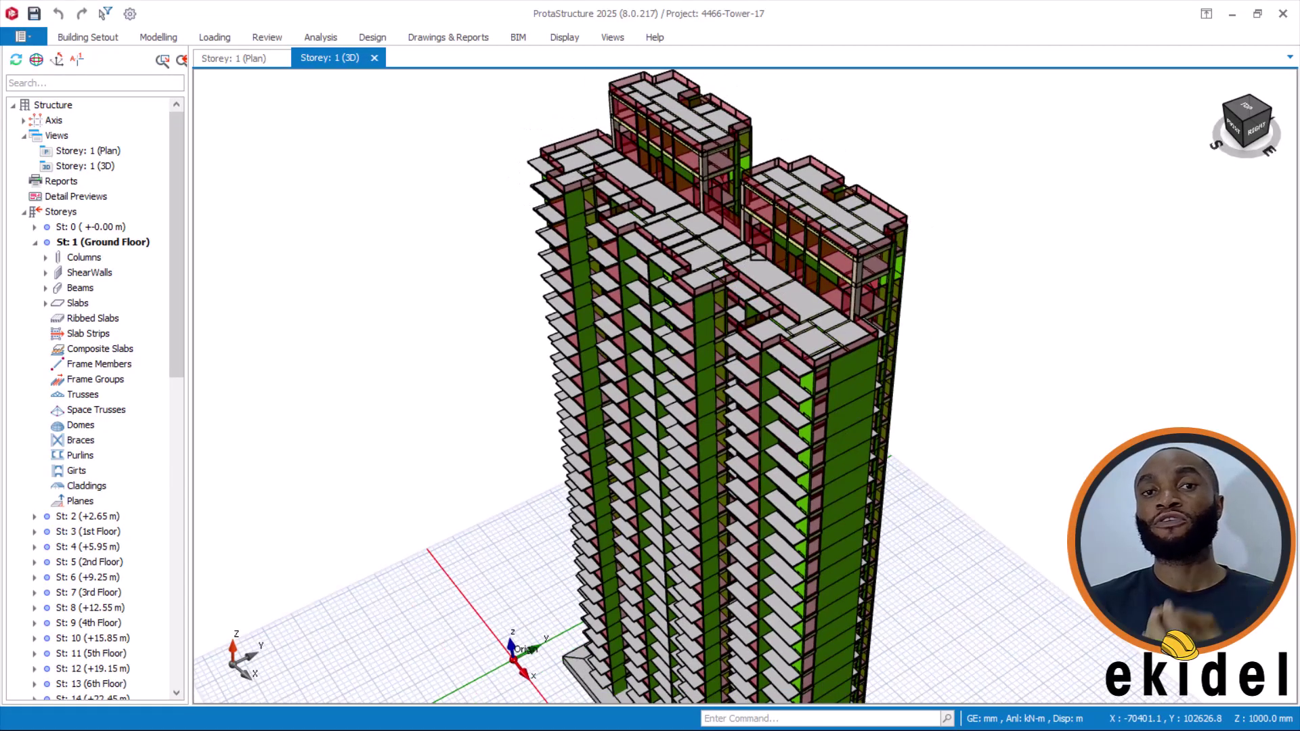
{"action": "scroll", "coordinate": [751, 256], "scroll_direction": "up", "scroll_amount": 4}
{"action": "mouse_move", "coordinate": [792, 240]}
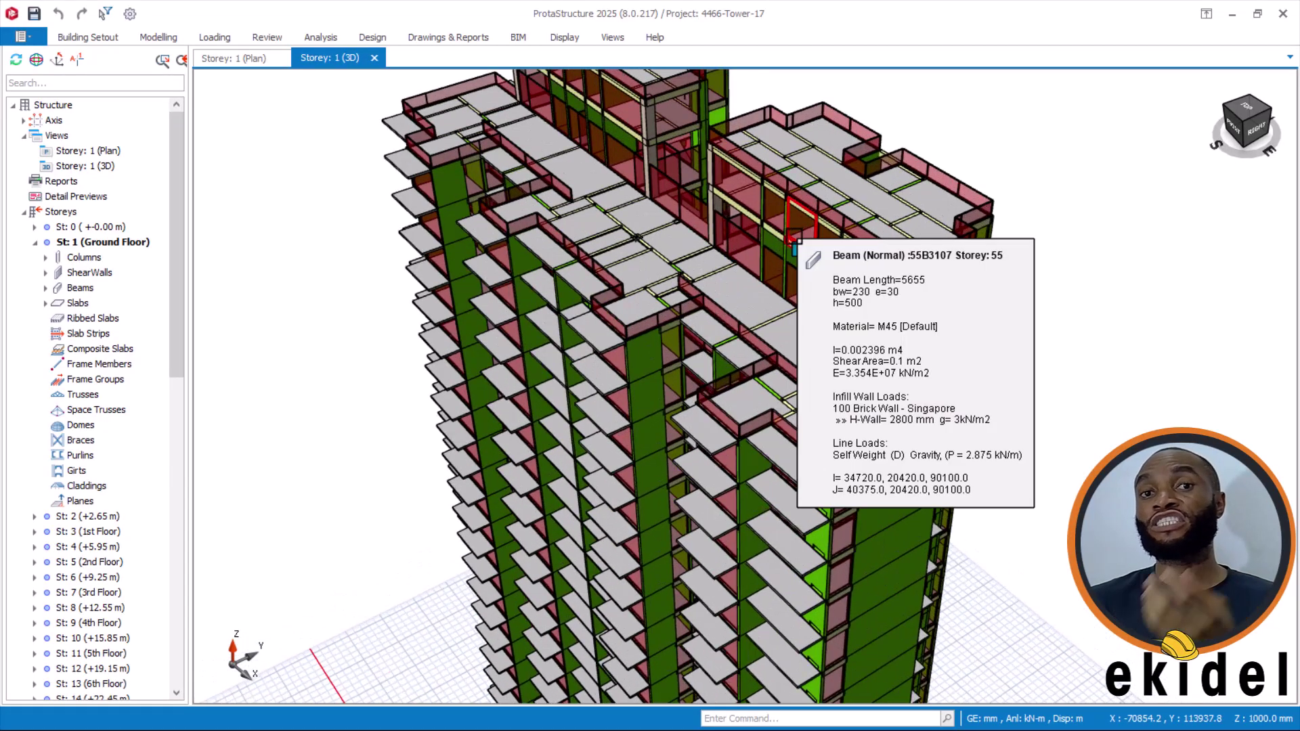
{"action": "middle_click_drag", "start_coordinate": [796, 238], "coordinate": [844, 224]}
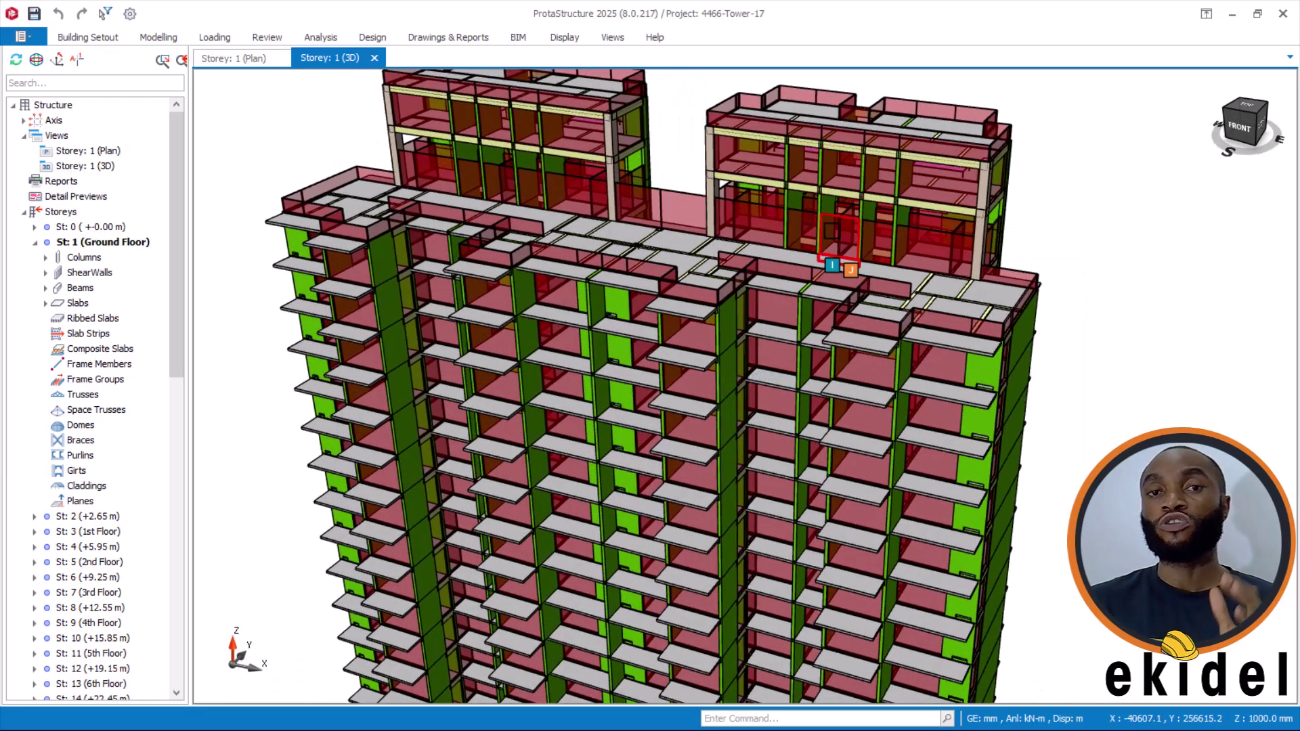
{"action": "mouse_move", "coordinate": [811, 239]}
{"action": "middle_mouse_down"}
{"action": "mouse_move", "coordinate": [774, 255]}
{"action": "mouse_move", "coordinate": [739, 231]}
{"action": "middle_mouse_up"}
{"action": "scroll", "coordinate": [737, 229], "scroll_direction": "up", "scroll_amount": 2}
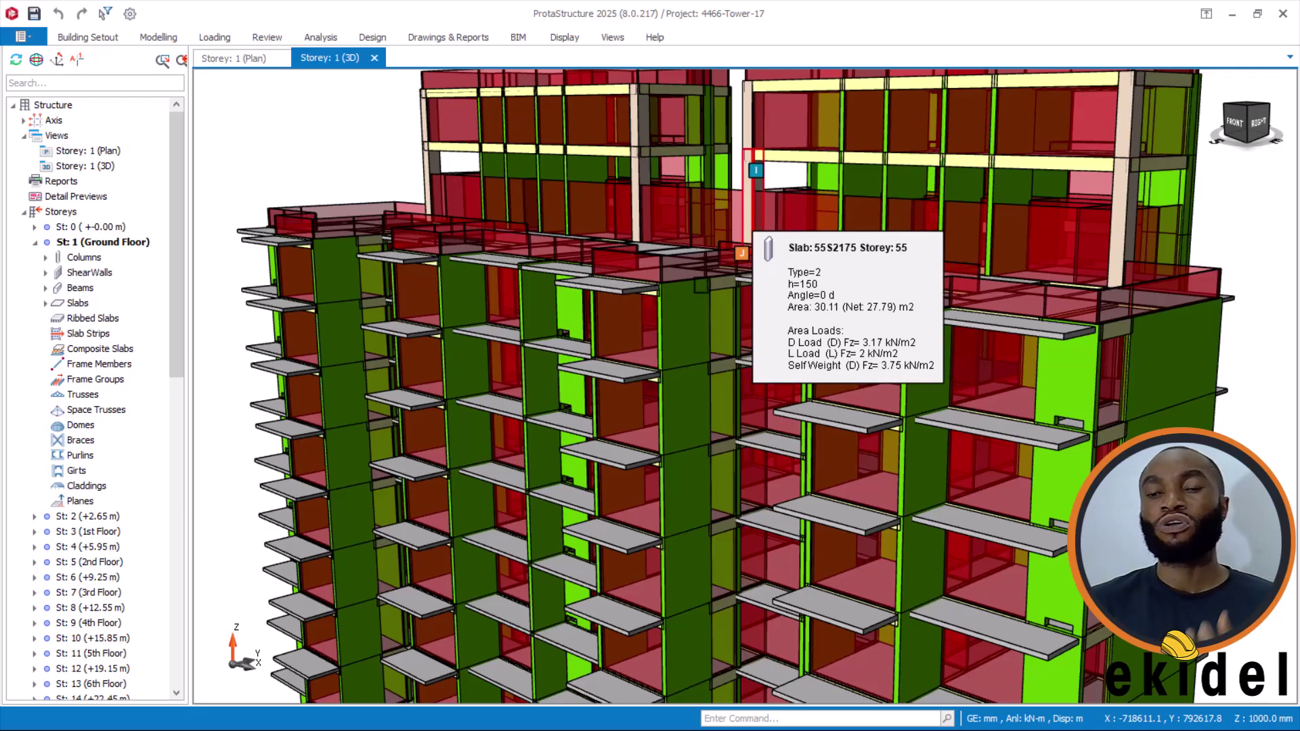
{"action": "scroll", "coordinate": [677, 282], "scroll_direction": "down", "scroll_amount": 1}
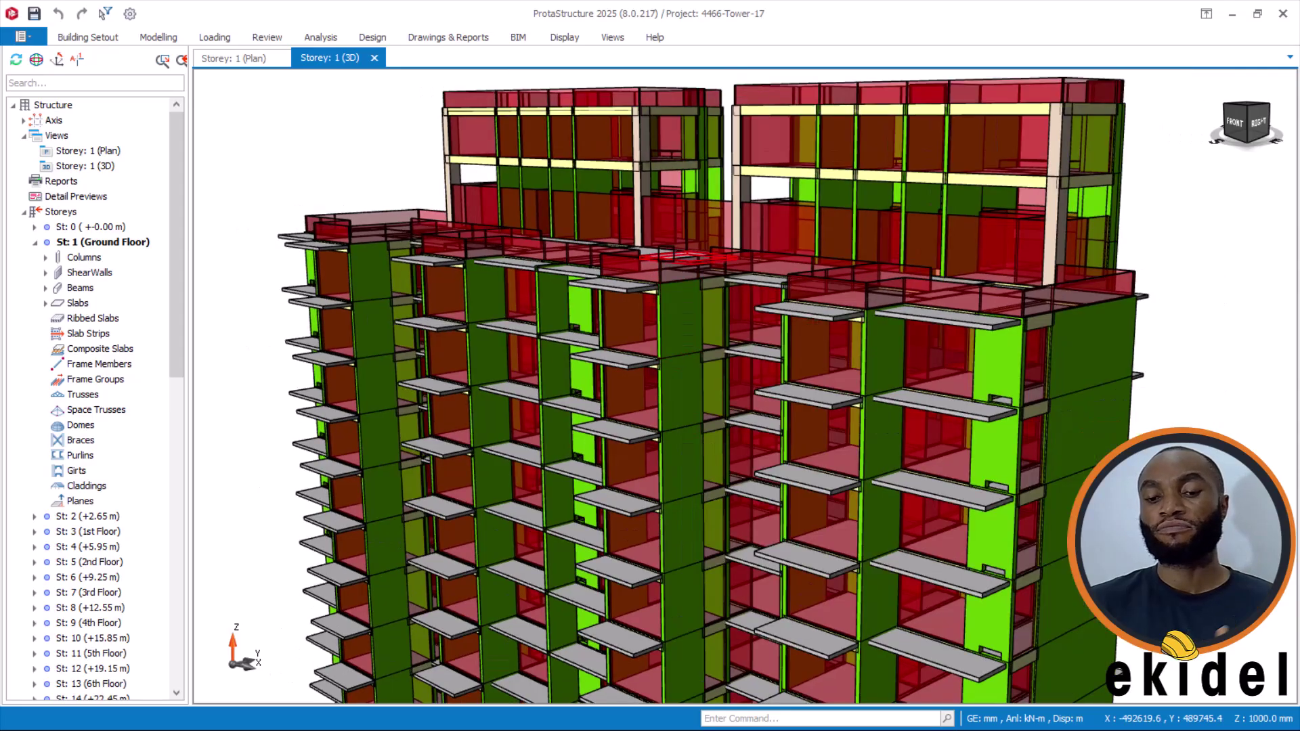
{"action": "scroll", "coordinate": [656, 261], "scroll_direction": "down", "scroll_amount": 3}
Orbit, pan and zoom the tower to inspect its side and front views
{"action": "middle_click_drag", "start_coordinate": [658, 252], "coordinate": [702, 271]}
{"action": "scroll", "coordinate": [701, 271], "scroll_direction": "down", "scroll_amount": 3}
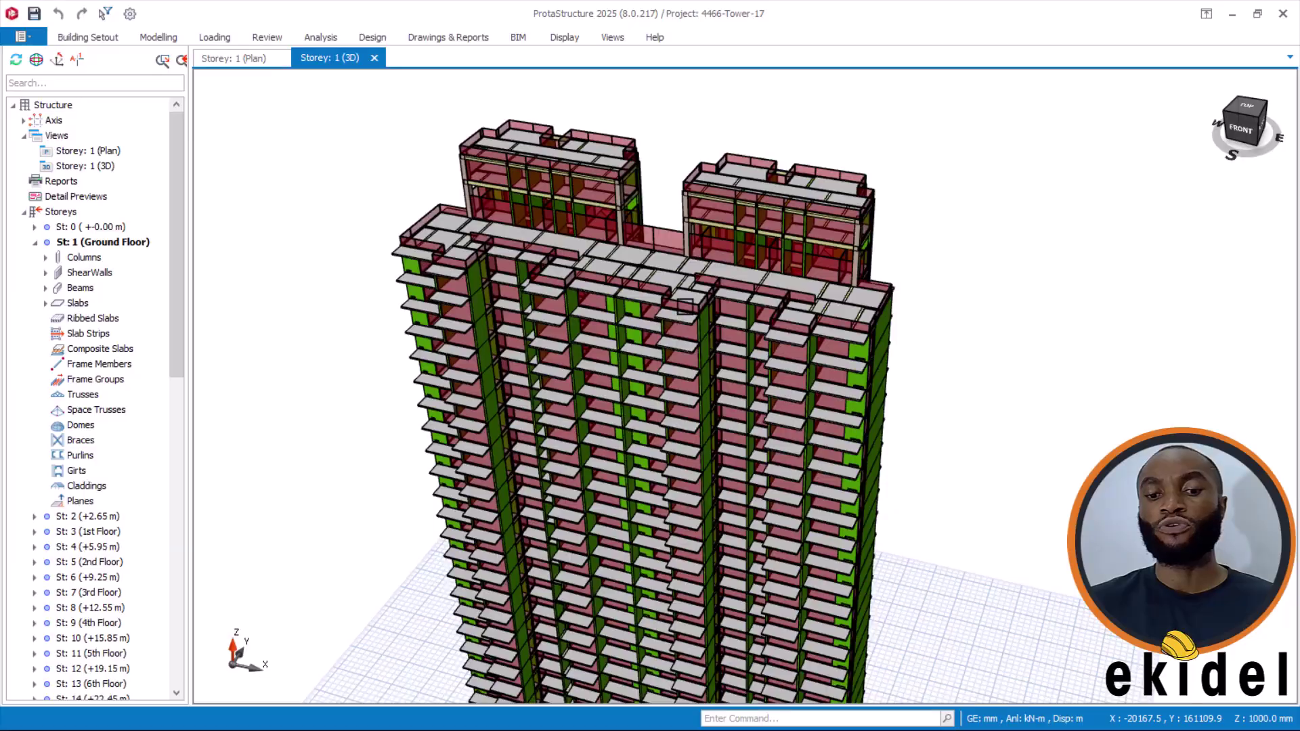
{"action": "middle_click_drag", "start_coordinate": [784, 273], "coordinate": [717, 339]}
{"action": "scroll", "coordinate": [772, 257], "scroll_direction": "down", "scroll_amount": 3}
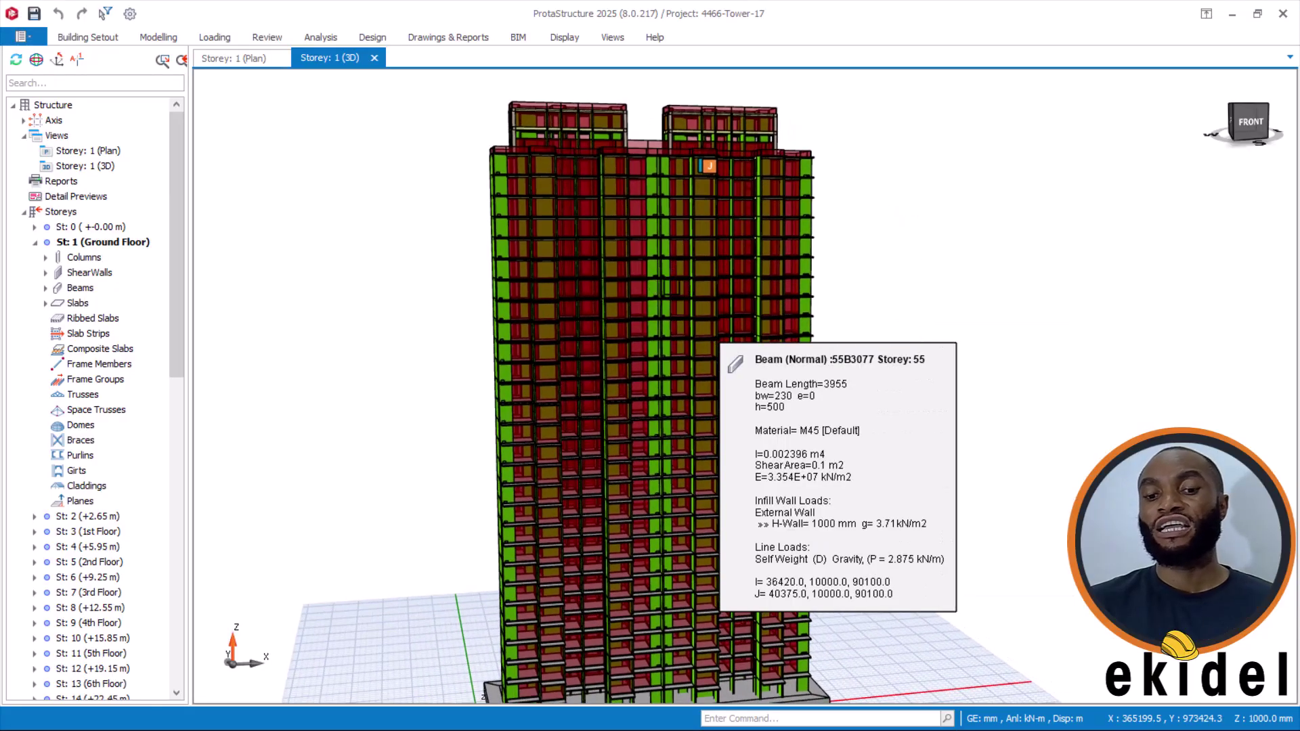
{"action": "scroll", "coordinate": [671, 293], "scroll_direction": "down", "scroll_amount": 2}
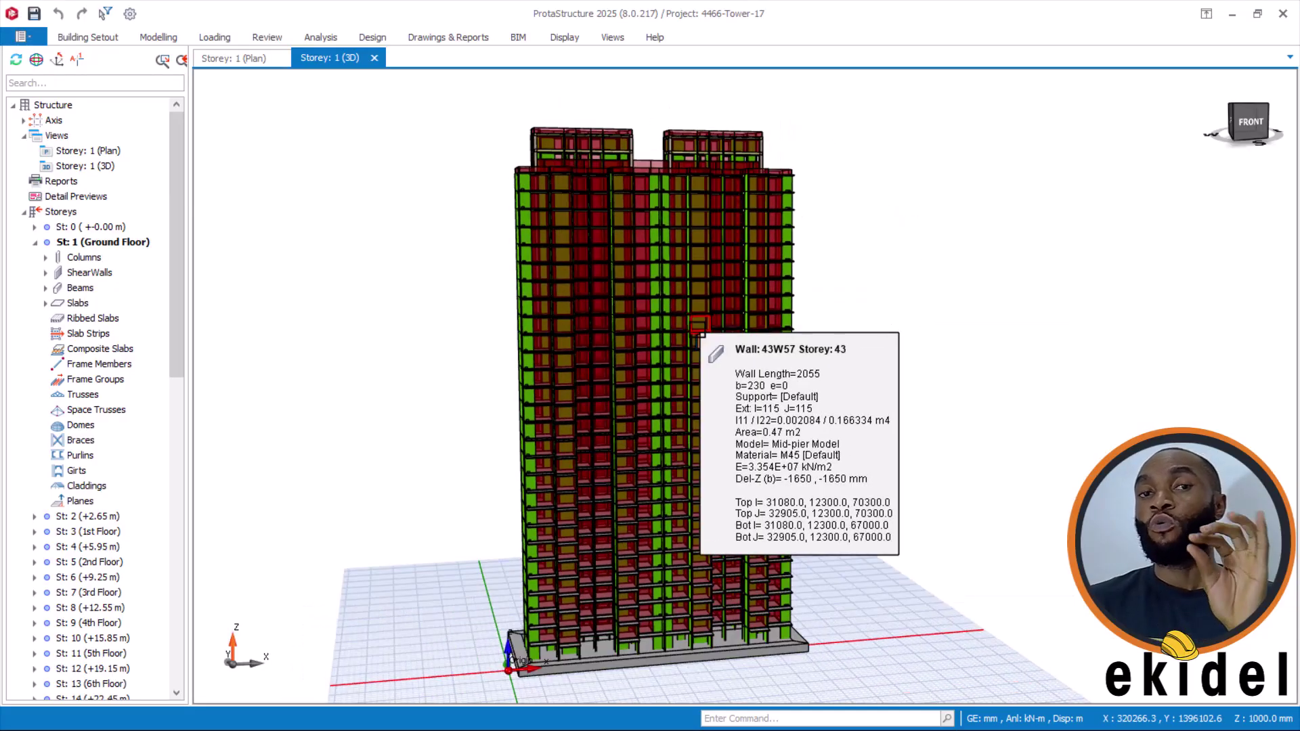
{"action": "mouse_move", "coordinate": [710, 425]}
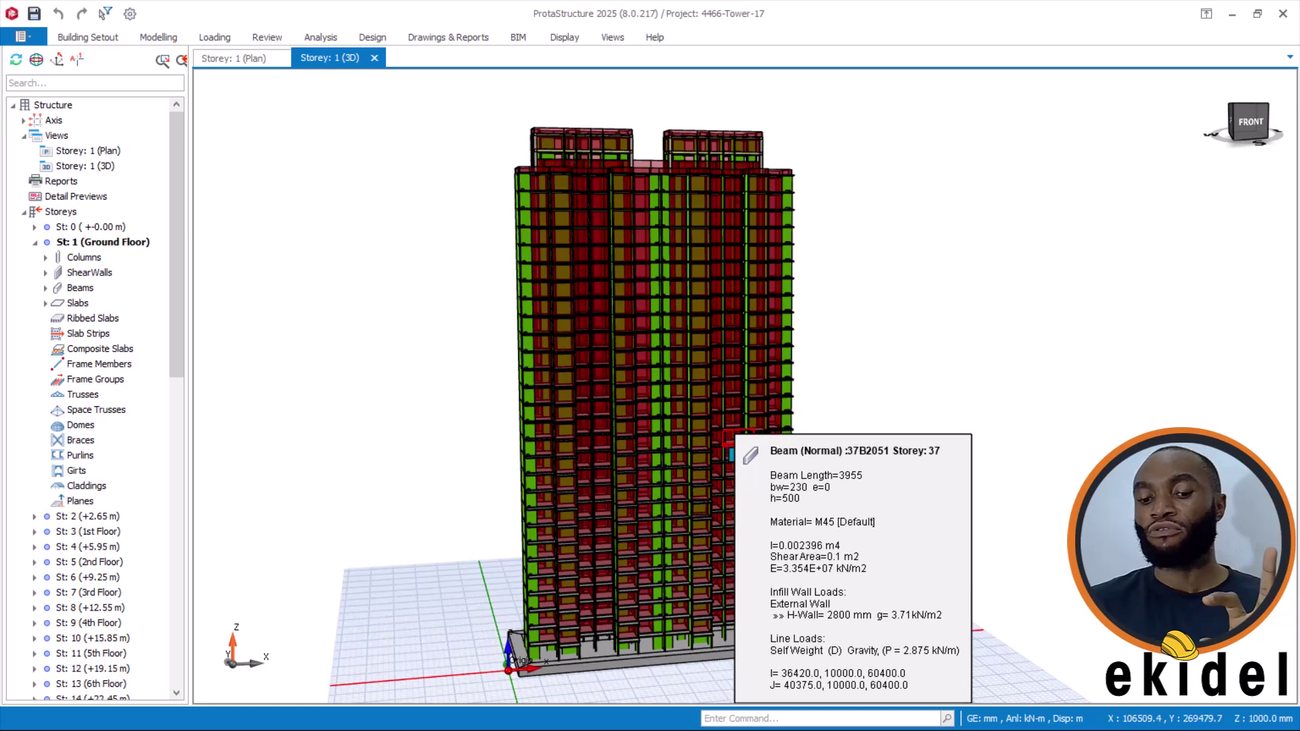
{"action": "scroll", "coordinate": [706, 506], "scroll_direction": "up", "scroll_amount": 3}
{"action": "mouse_move", "coordinate": [700, 507]}
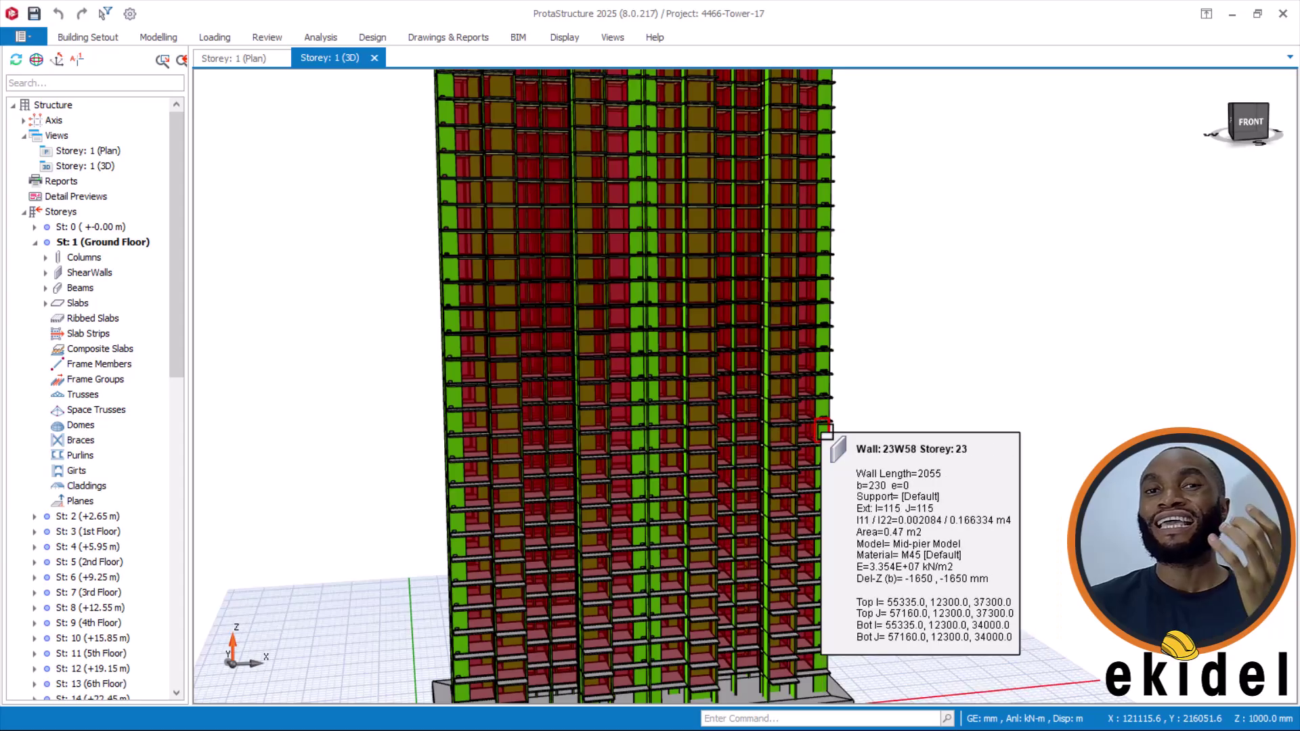
{"action": "scroll", "coordinate": [823, 433], "scroll_direction": "down", "scroll_amount": 2}
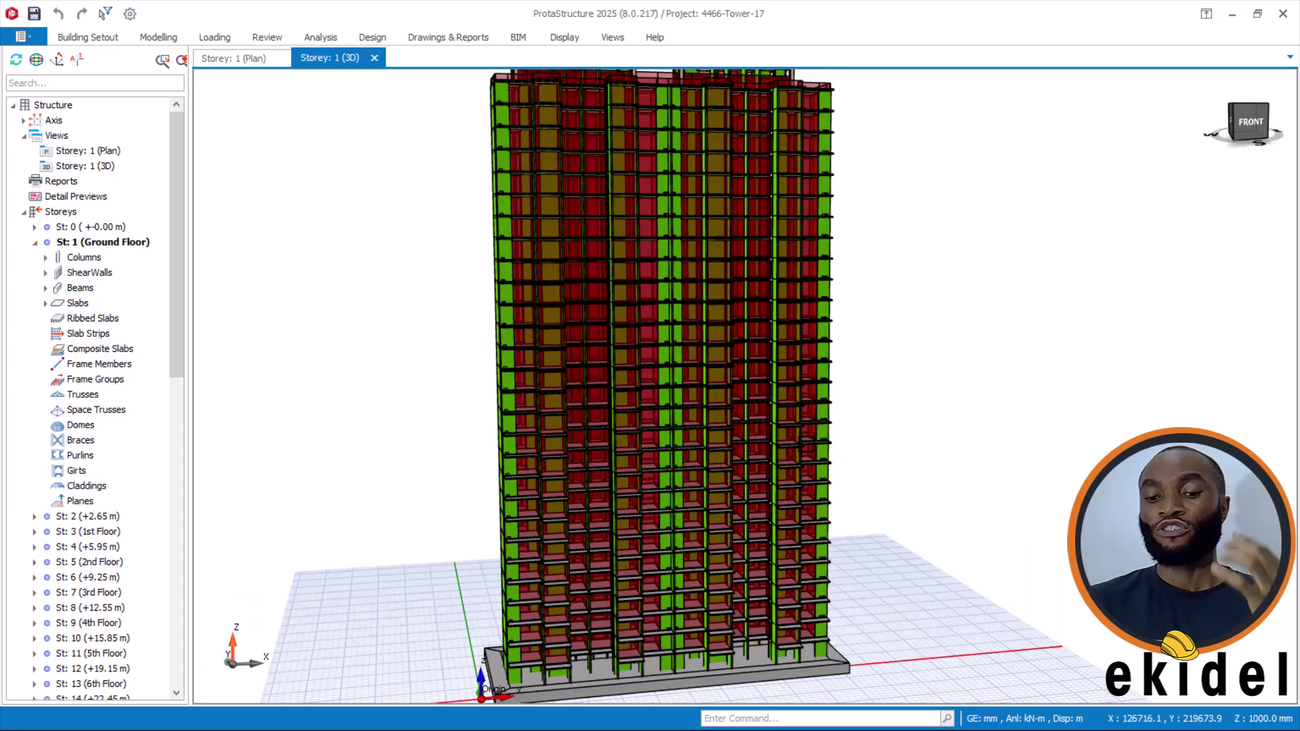
{"action": "middle_click_drag", "start_coordinate": [824, 433], "coordinate": [710, 431]}
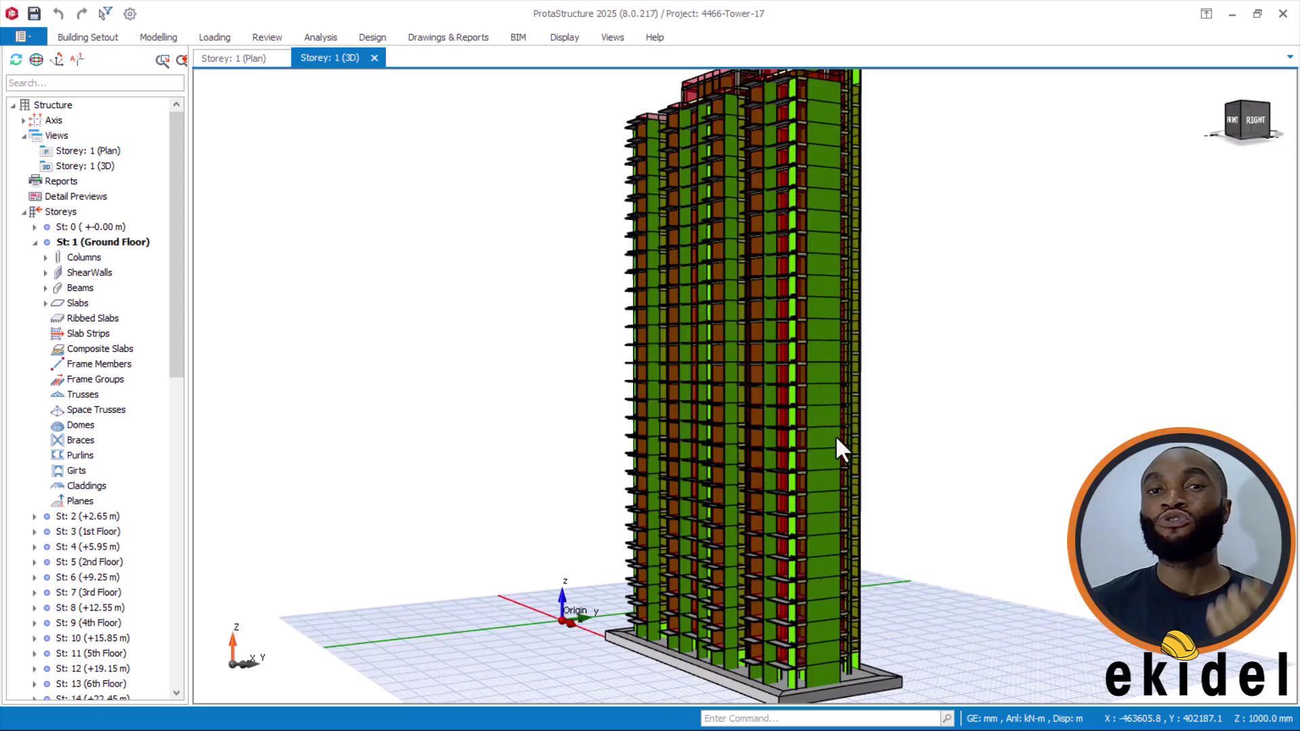
{"action": "mouse_move", "coordinate": [833, 452]}
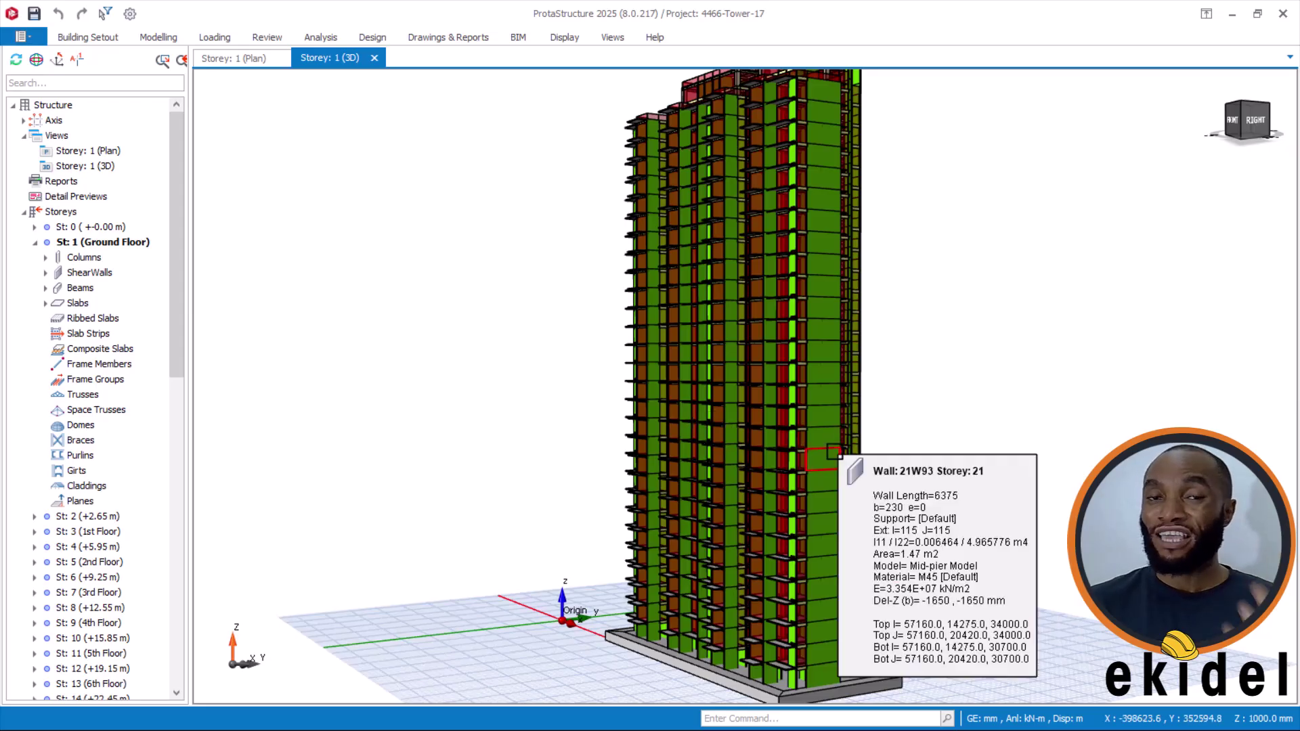
{"action": "mouse_move", "coordinate": [837, 478]}
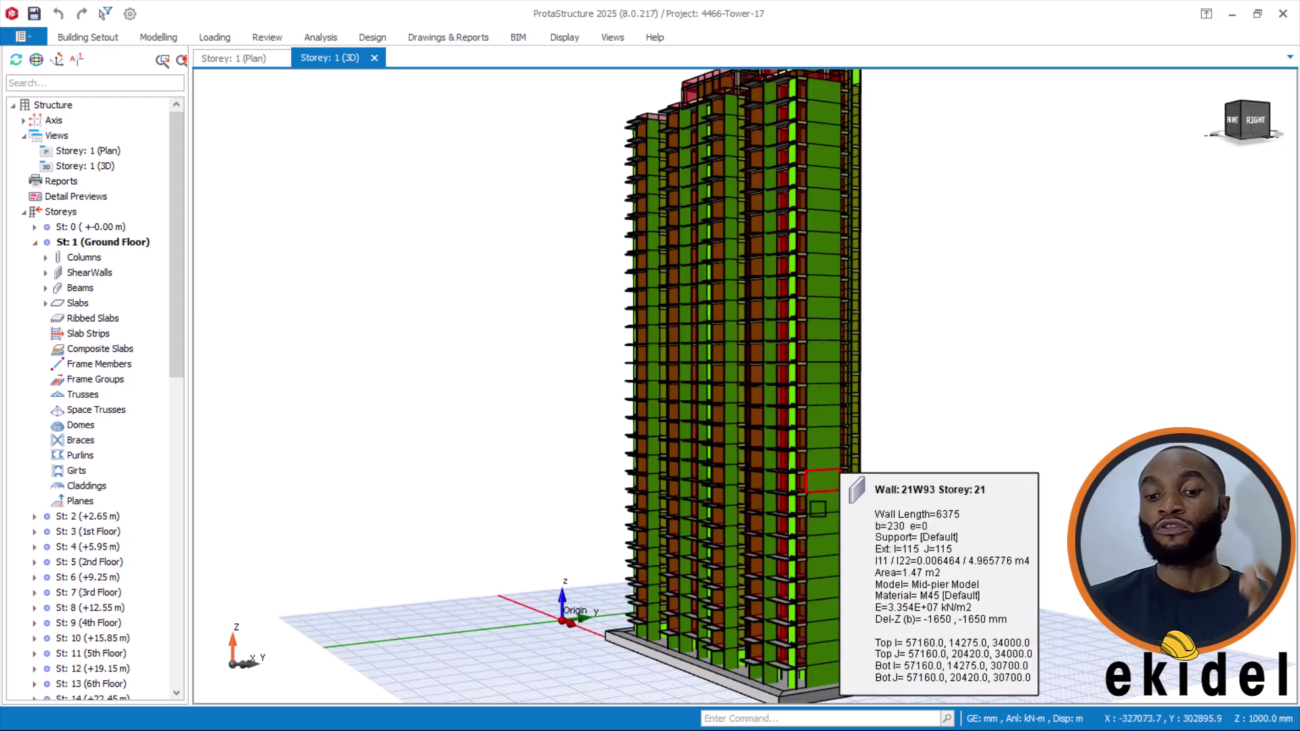
{"action": "middle_click_drag", "start_coordinate": [872, 537], "coordinate": [885, 537]}
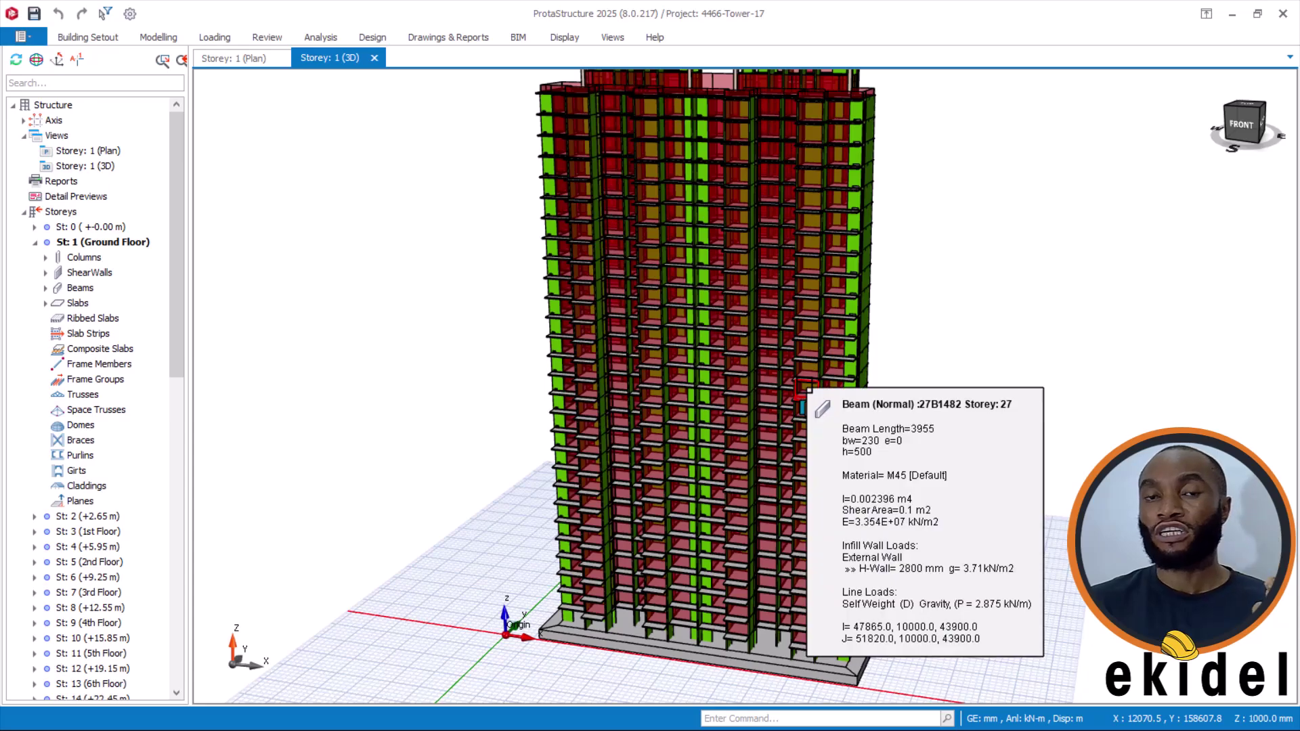
{"action": "scroll", "coordinate": [785, 535], "scroll_direction": "up", "scroll_amount": 2}
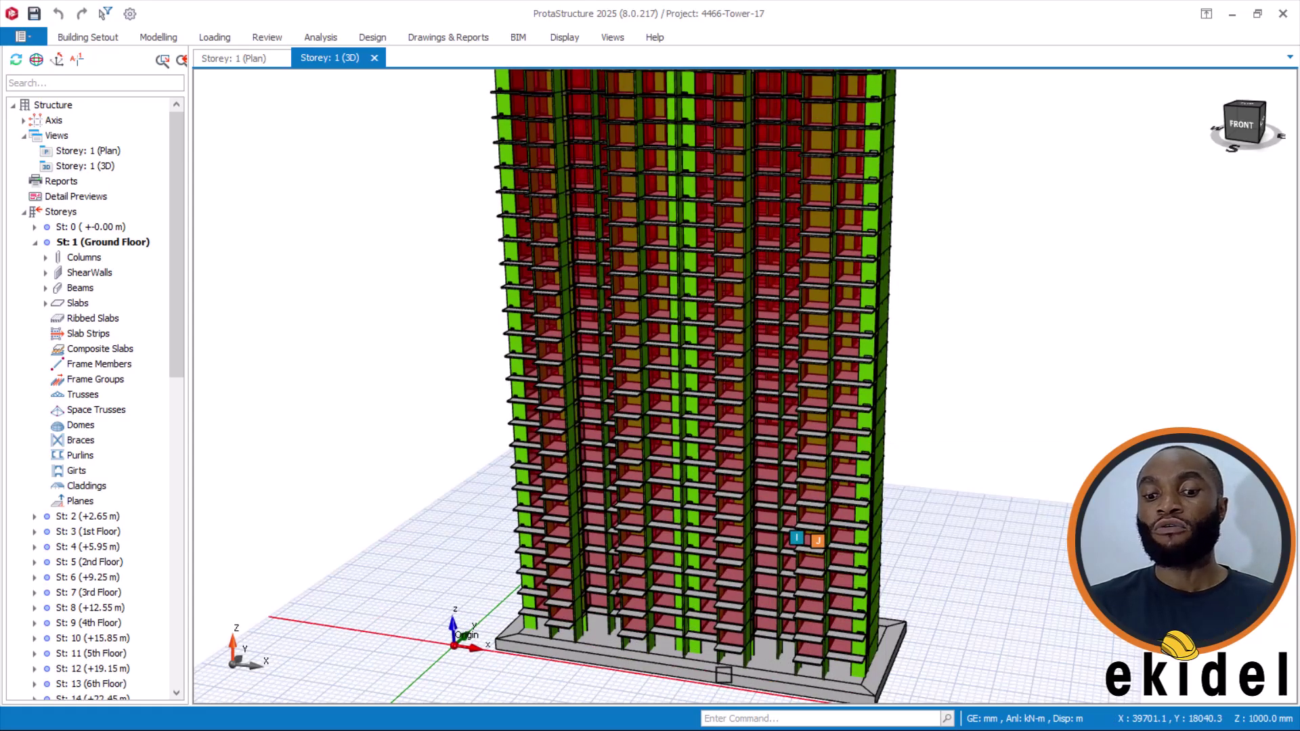
{"action": "scroll", "coordinate": [734, 666], "scroll_direction": "up", "scroll_amount": 2}
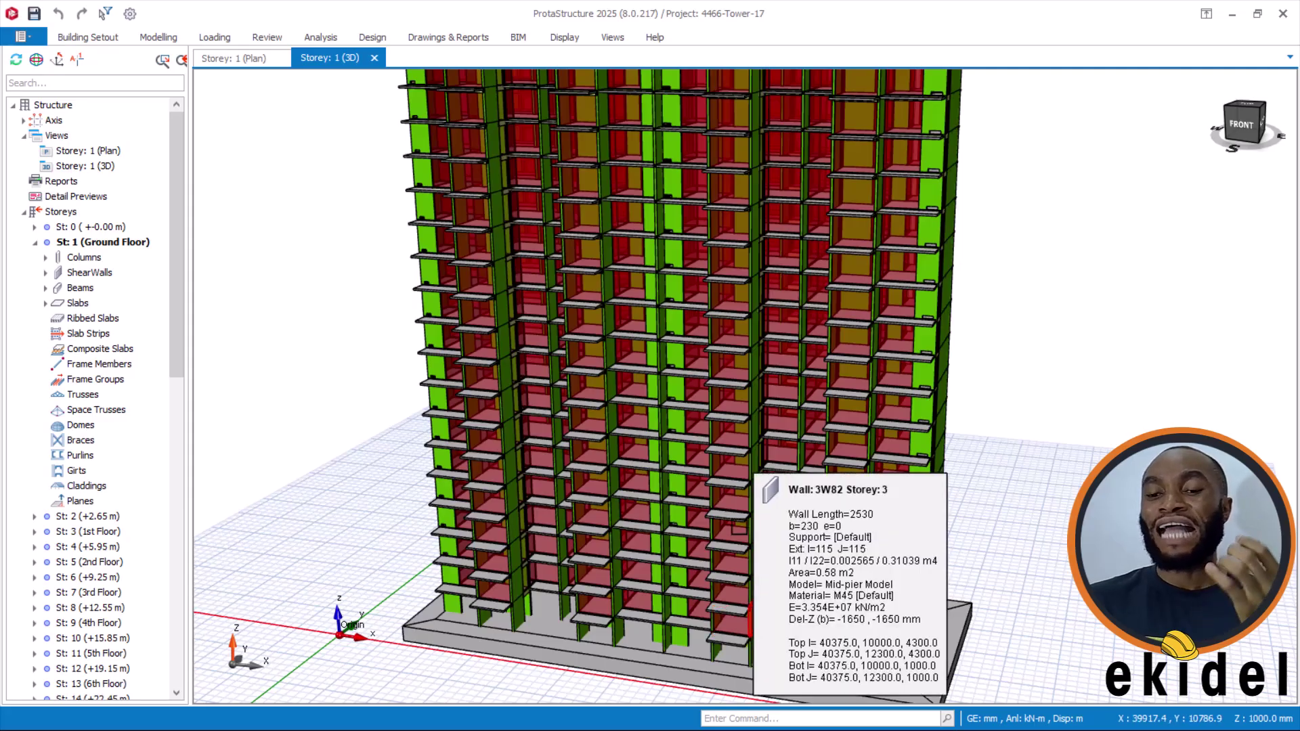
{"action": "scroll", "coordinate": [741, 549], "scroll_direction": "down", "scroll_amount": 1}
{"action": "middle_click_drag", "start_coordinate": [705, 485], "coordinate": [647, 514]}
{"action": "scroll", "coordinate": [664, 409], "scroll_direction": "down", "scroll_amount": 1}
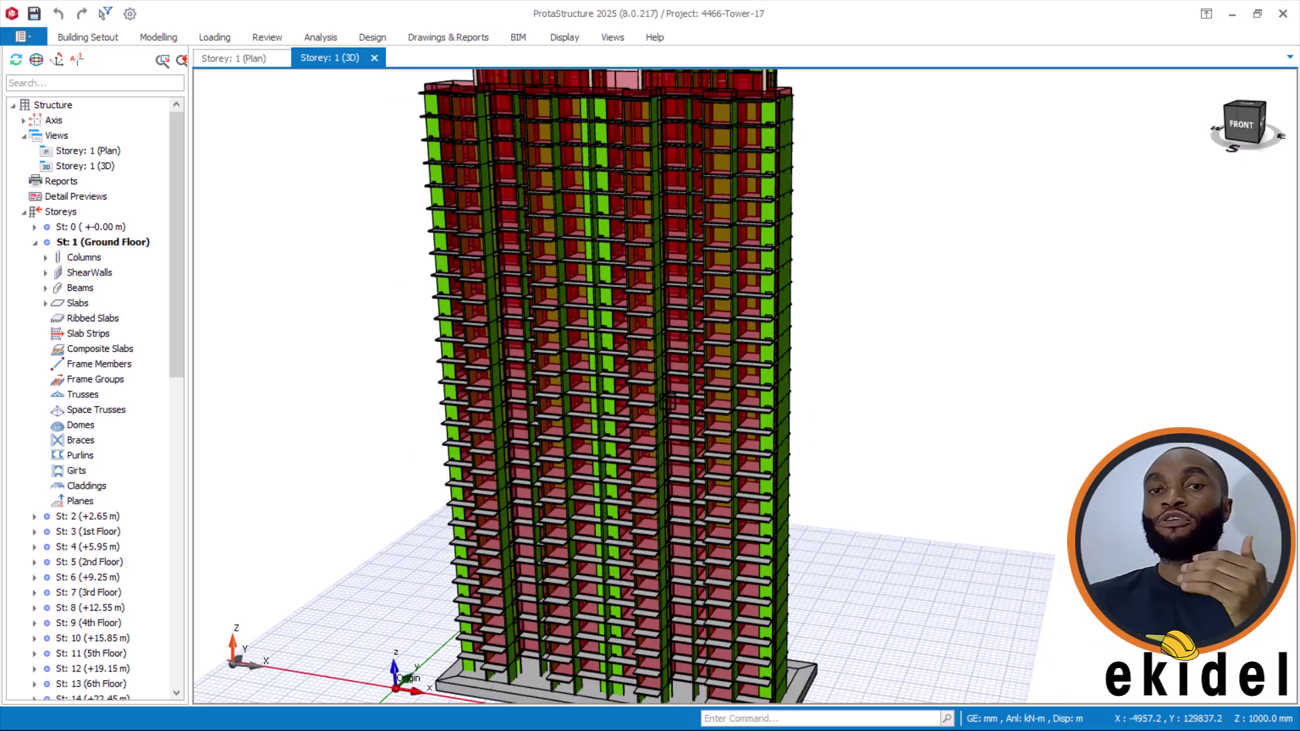
{"action": "scroll", "coordinate": [681, 366], "scroll_direction": "down", "scroll_amount": 1}
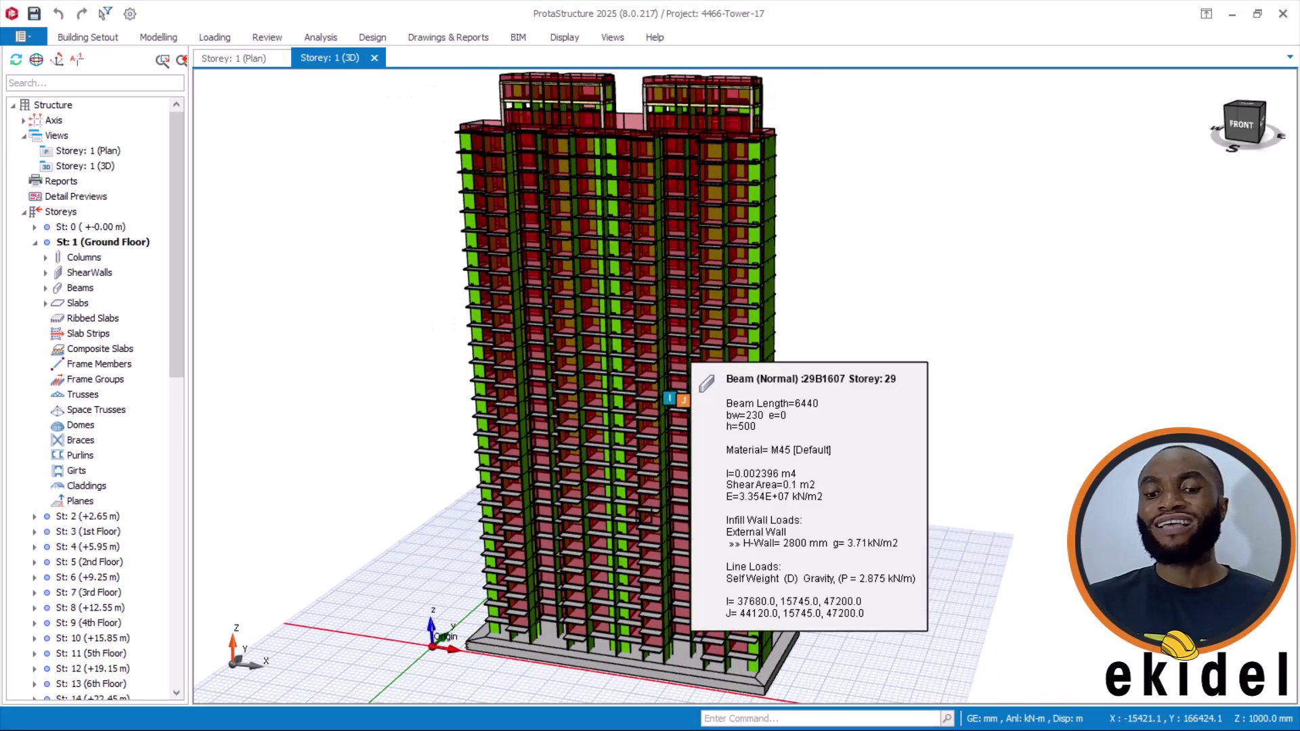
{"action": "mouse_move", "coordinate": [643, 517]}
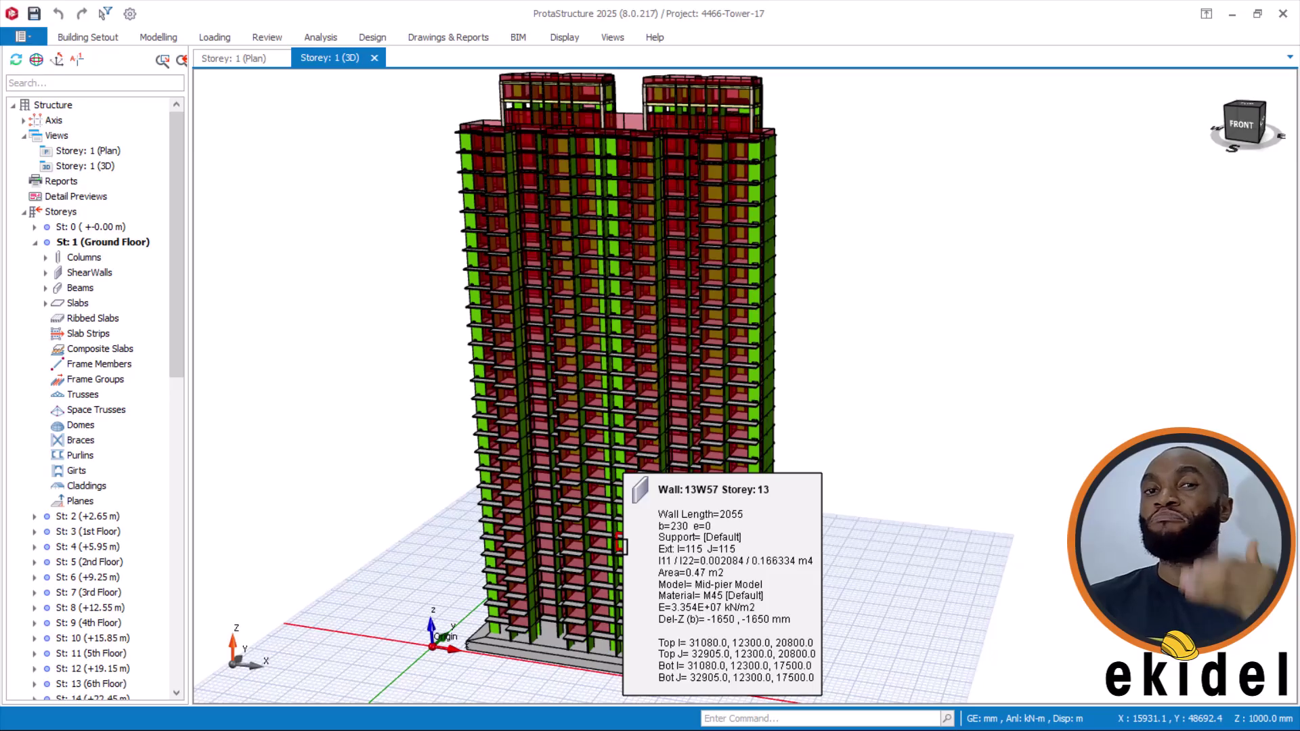
{"action": "scroll", "coordinate": [637, 441], "scroll_direction": "up", "scroll_amount": 2}
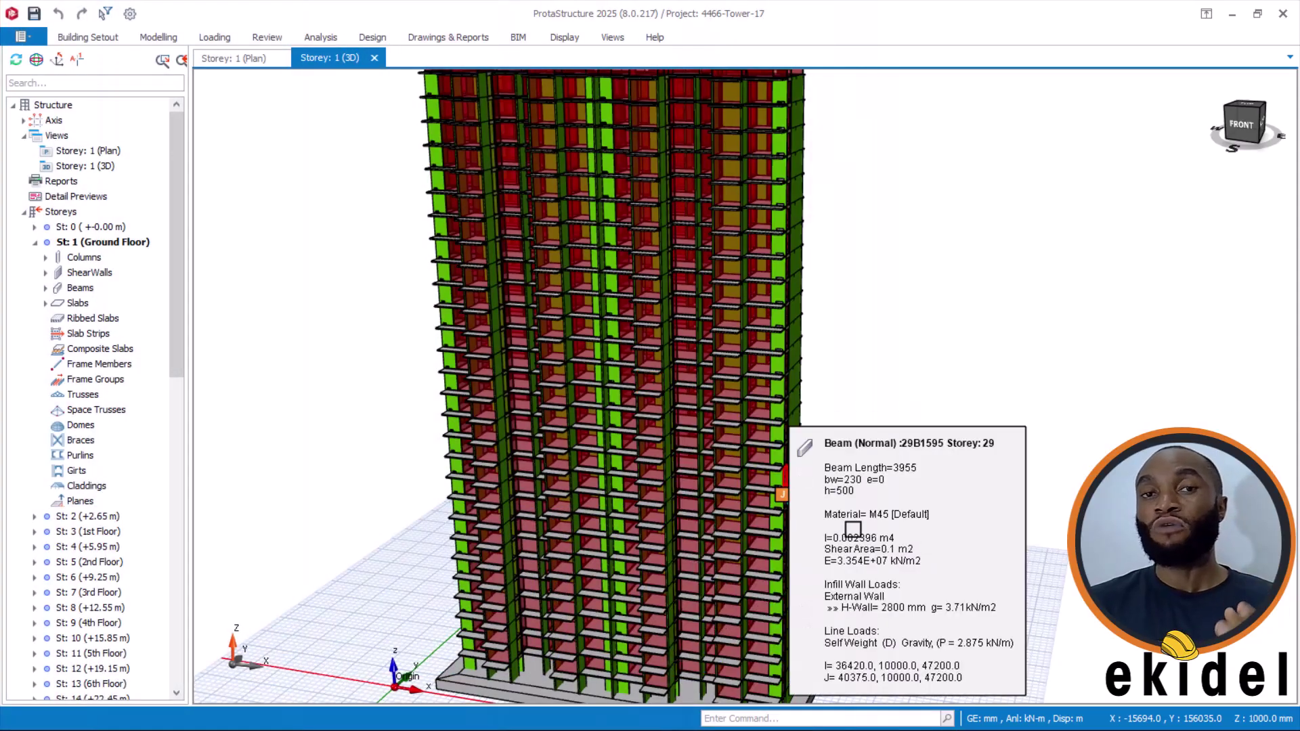
{"action": "scroll", "coordinate": [827, 514], "scroll_direction": "down", "scroll_amount": 4}
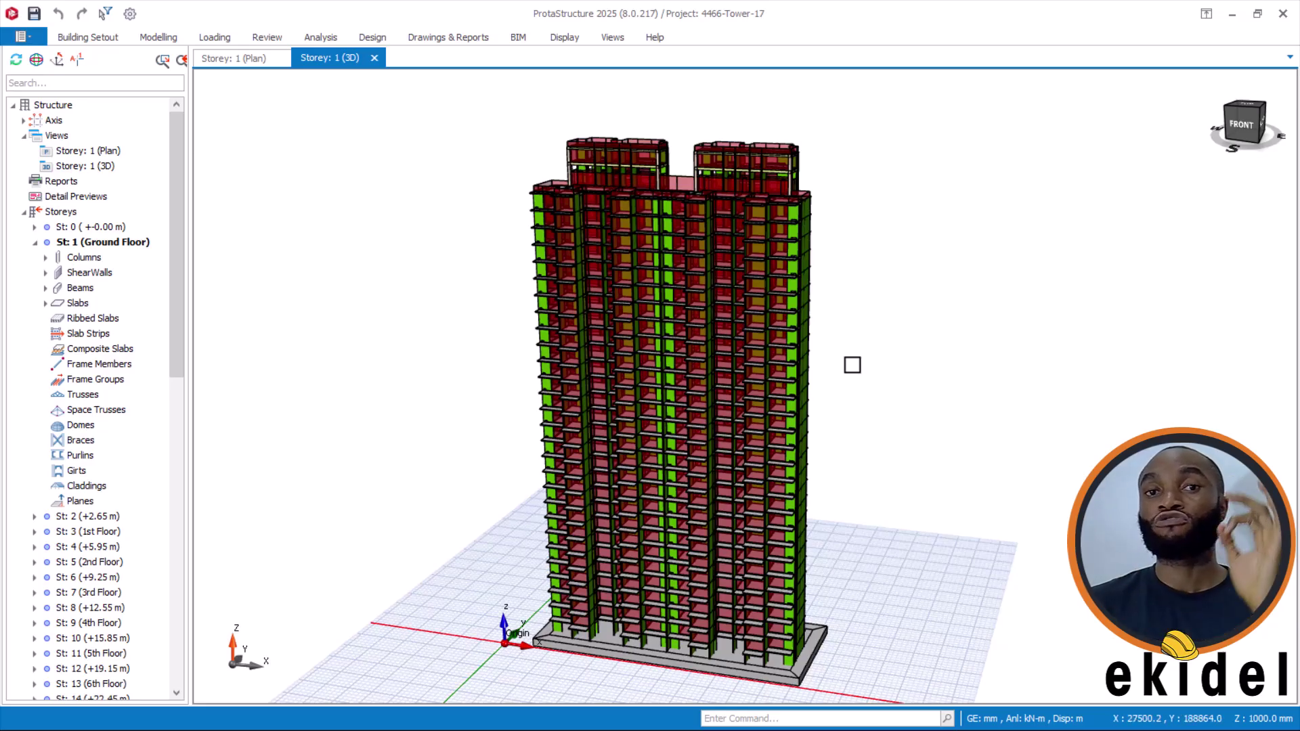
{"action": "scroll", "coordinate": [853, 363], "scroll_direction": "up", "scroll_amount": 3}
{"action": "scroll", "coordinate": [854, 362], "scroll_direction": "up", "scroll_amount": 1}
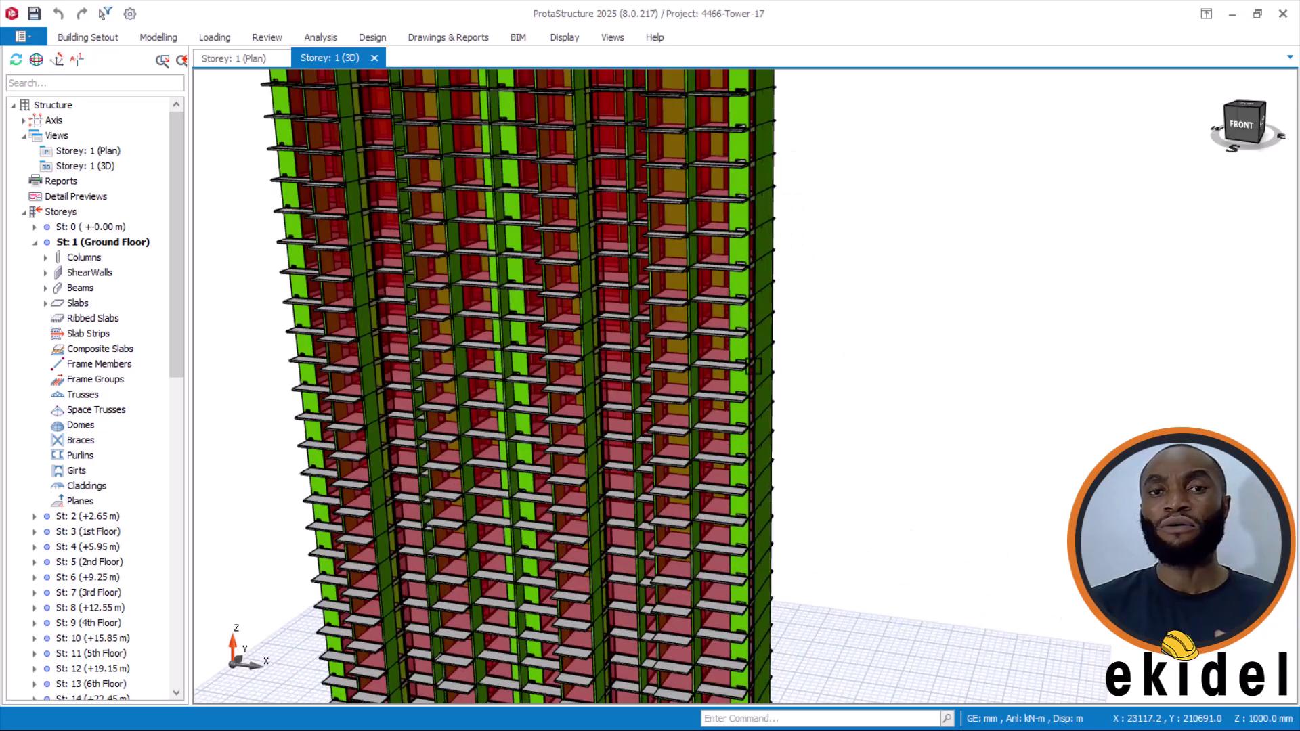
{"action": "scroll", "coordinate": [764, 339], "scroll_direction": "down", "scroll_amount": 1}
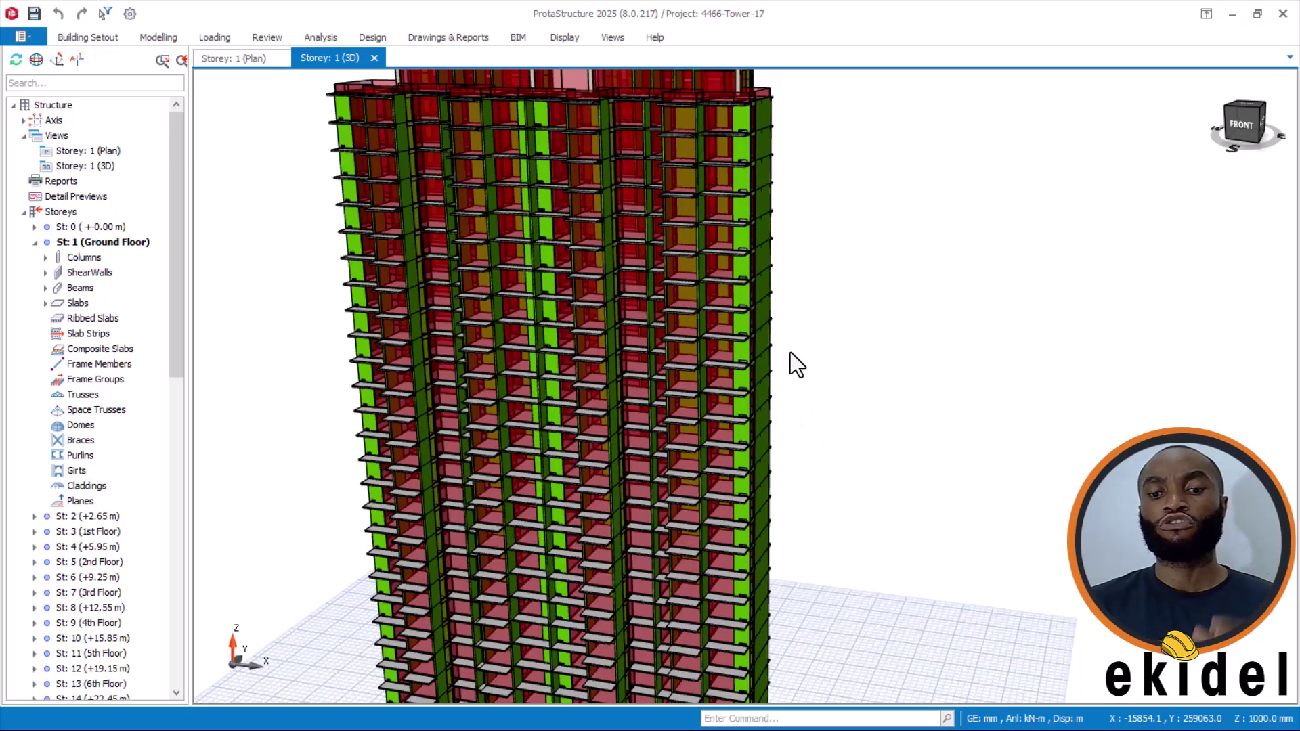
{"action": "scroll", "coordinate": [792, 363], "scroll_direction": "down", "scroll_amount": 2}
{"action": "scroll", "coordinate": [746, 185], "scroll_direction": "up", "scroll_amount": 1}
{"action": "mouse_move", "coordinate": [745, 185]}
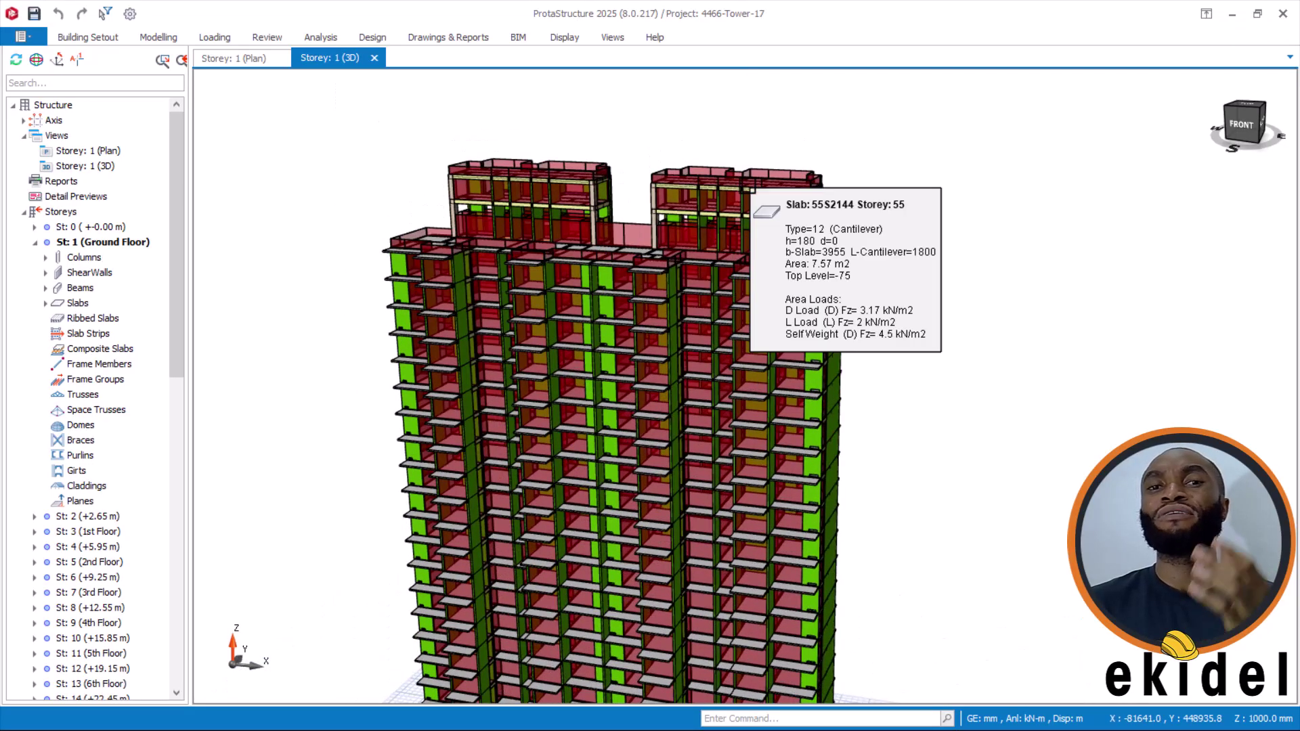
{"action": "scroll", "coordinate": [752, 181], "scroll_direction": "up", "scroll_amount": 1}
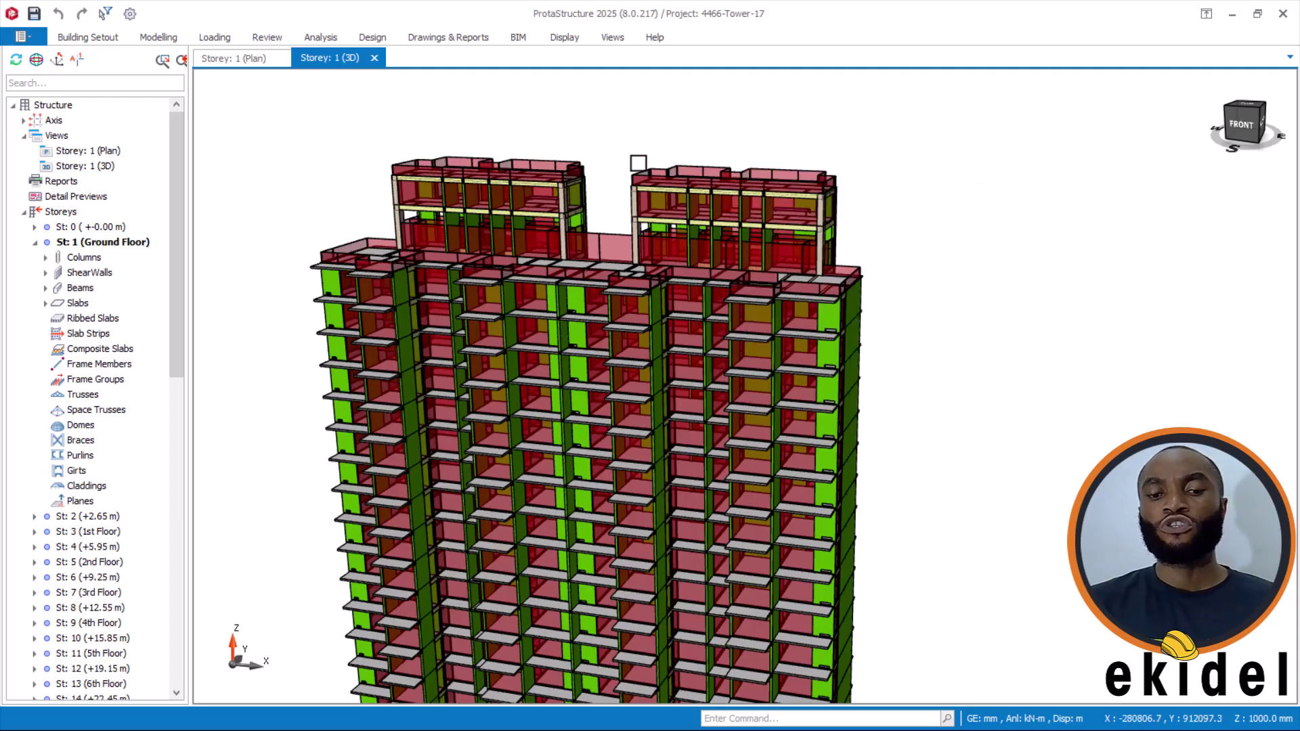
{"action": "middle_click_drag", "start_coordinate": [638, 165], "coordinate": [601, 154]}
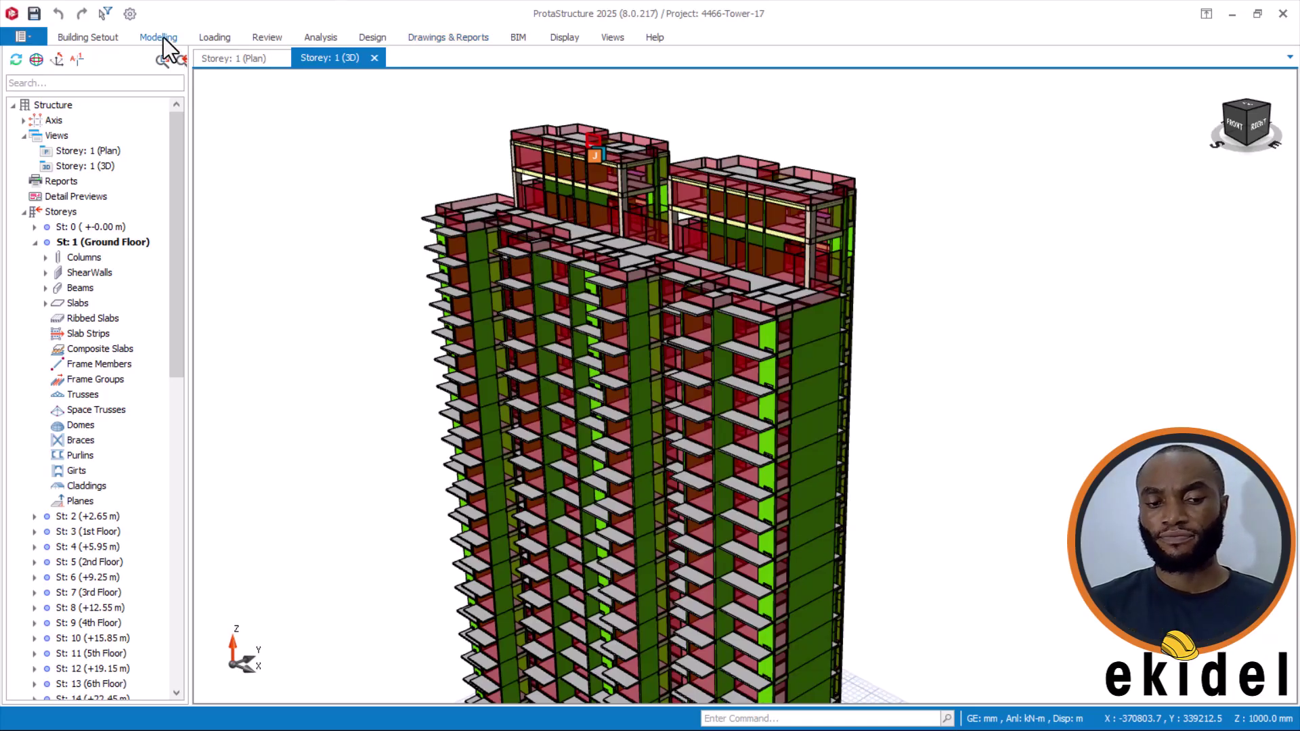
Open the Edit Storey table and scroll down to the top storeys
{"action": "left_click", "coordinate": [116, 38]}
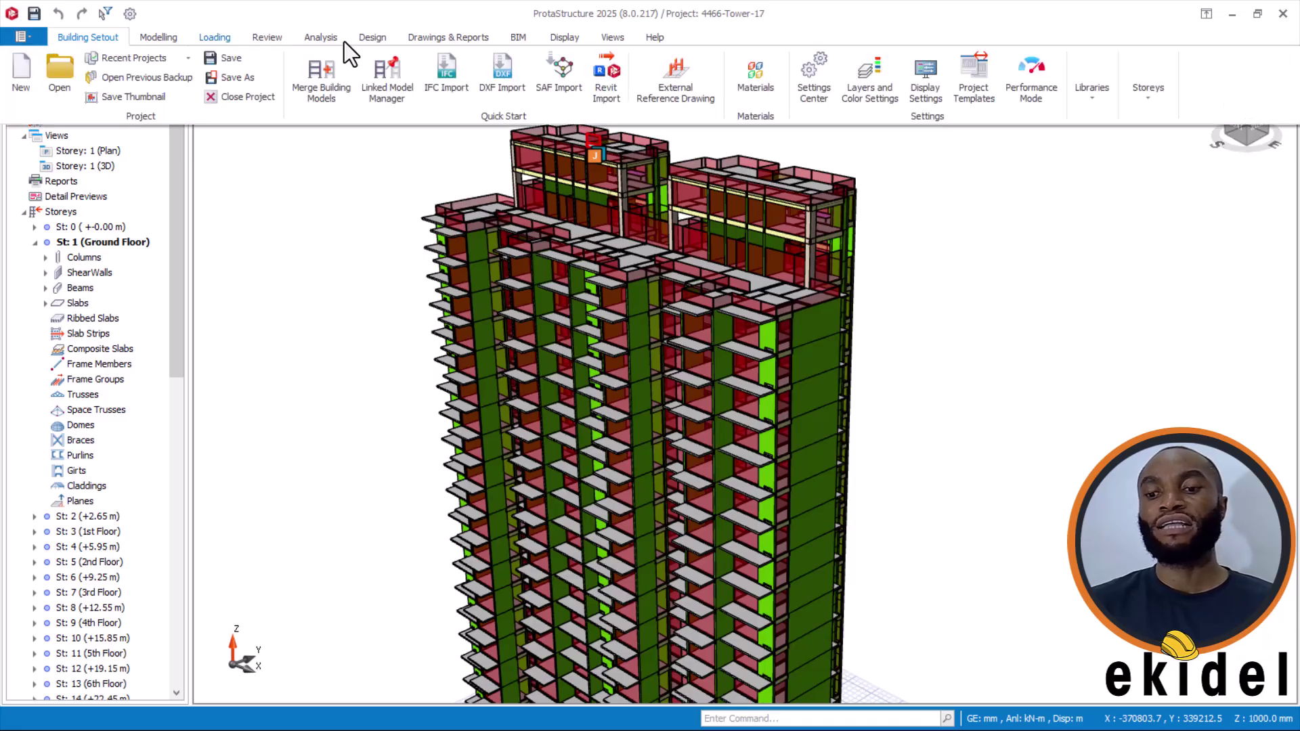
{"action": "left_click", "coordinate": [1154, 107]}
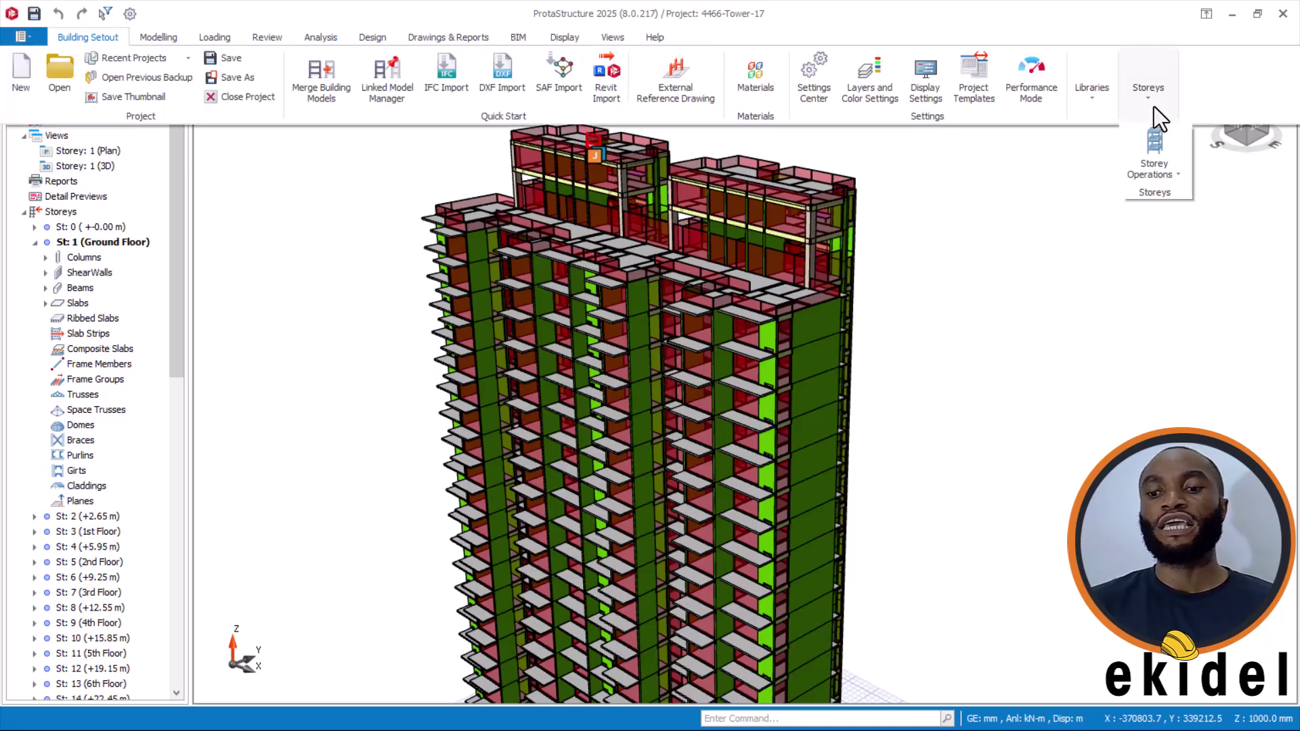
{"action": "left_click", "coordinate": [1180, 173]}
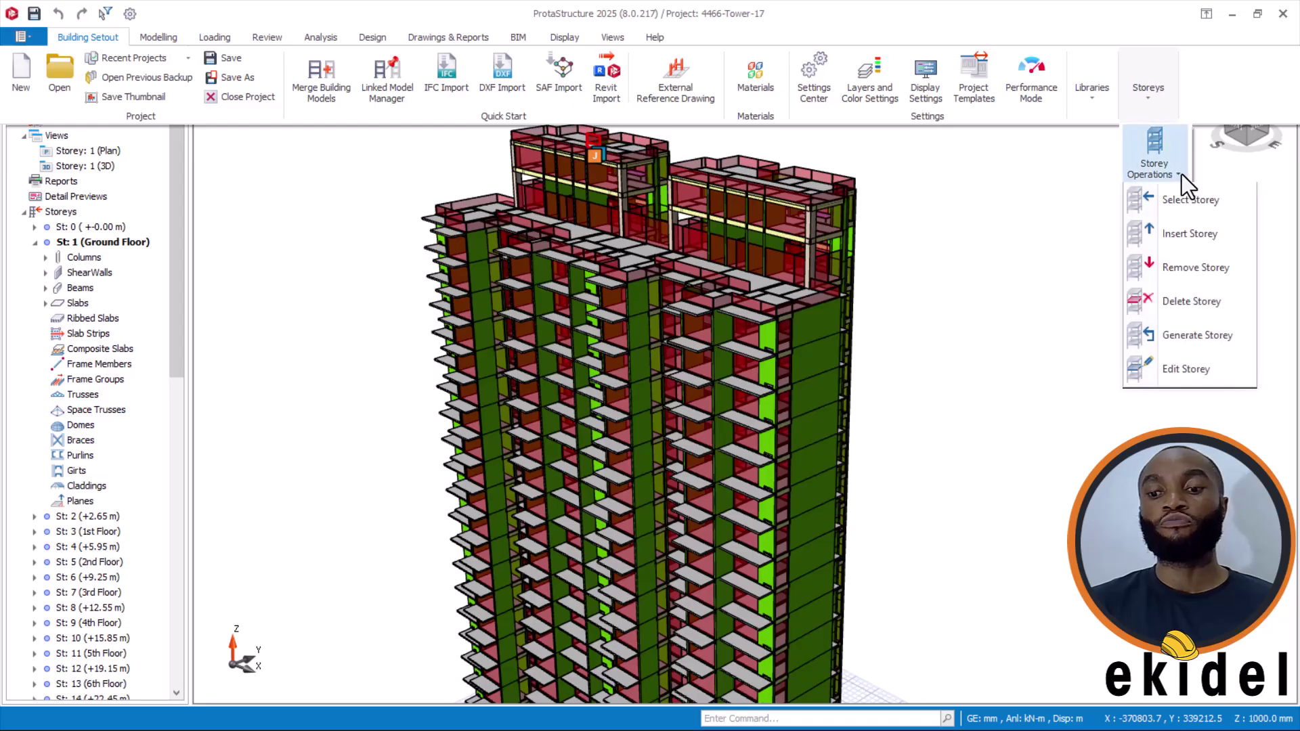
{"action": "left_click", "coordinate": [1200, 367]}
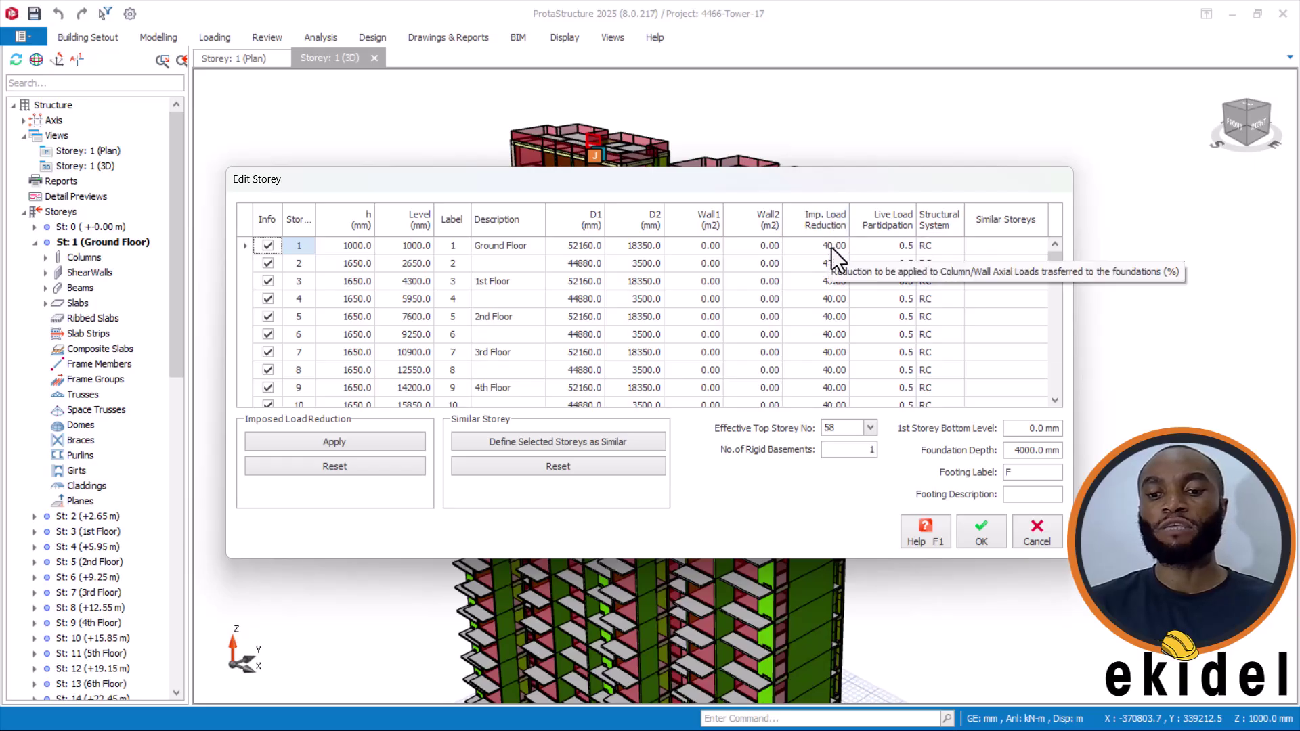
{"action": "scroll", "coordinate": [831, 272], "scroll_direction": "down", "scroll_amount": 6}
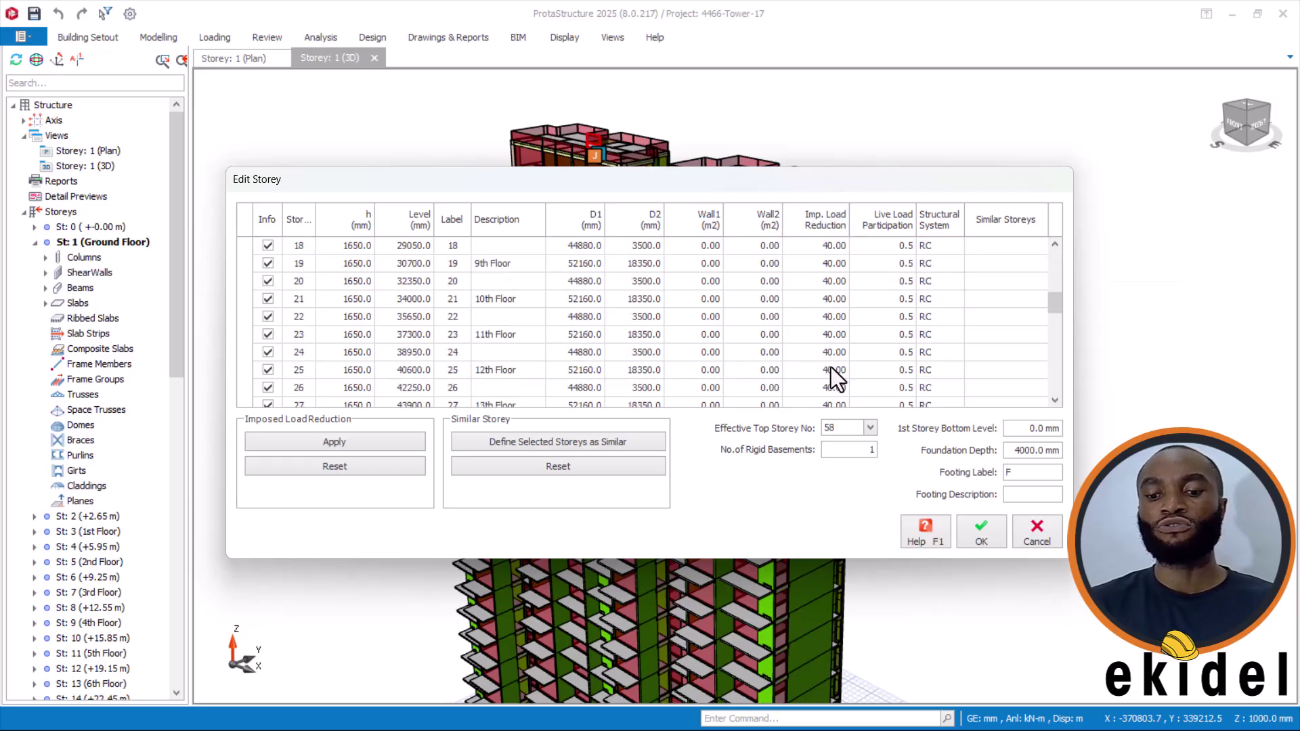
{"action": "scroll", "coordinate": [831, 369], "scroll_direction": "down", "scroll_amount": 10}
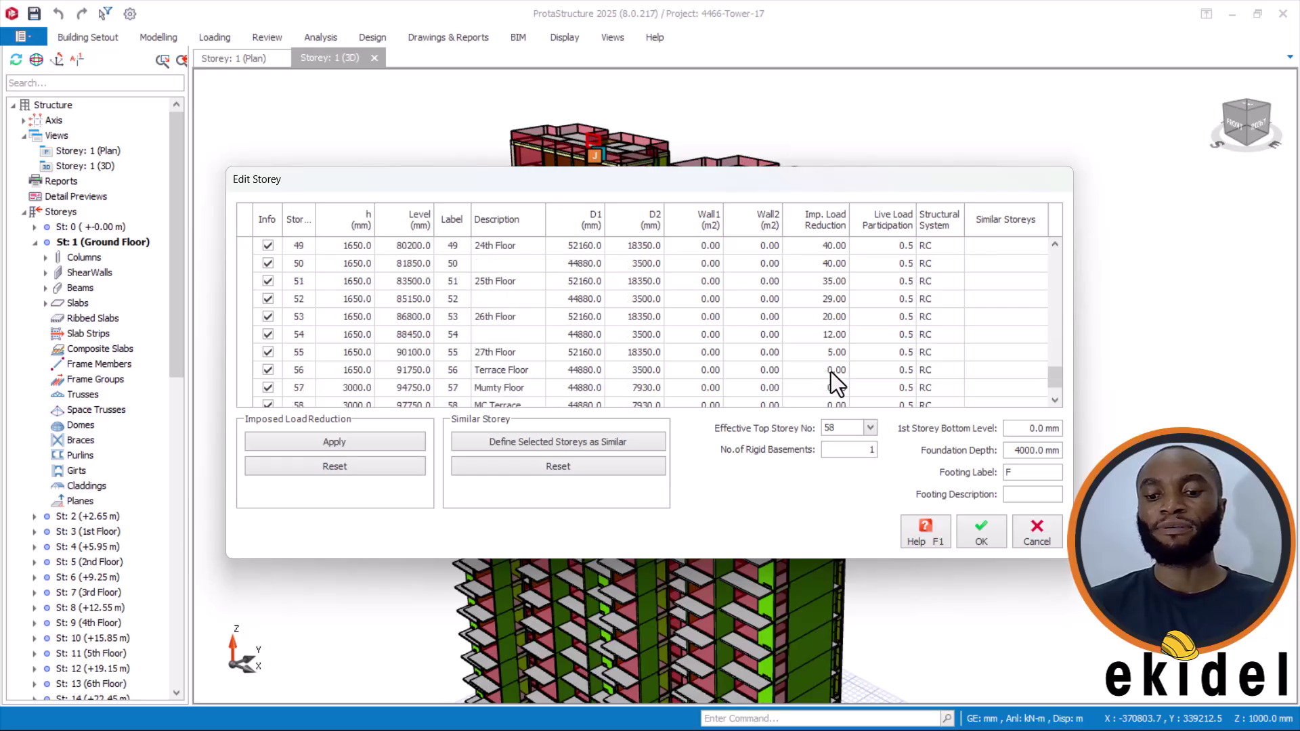
{"action": "scroll", "coordinate": [831, 369], "scroll_direction": "down", "scroll_amount": 1}
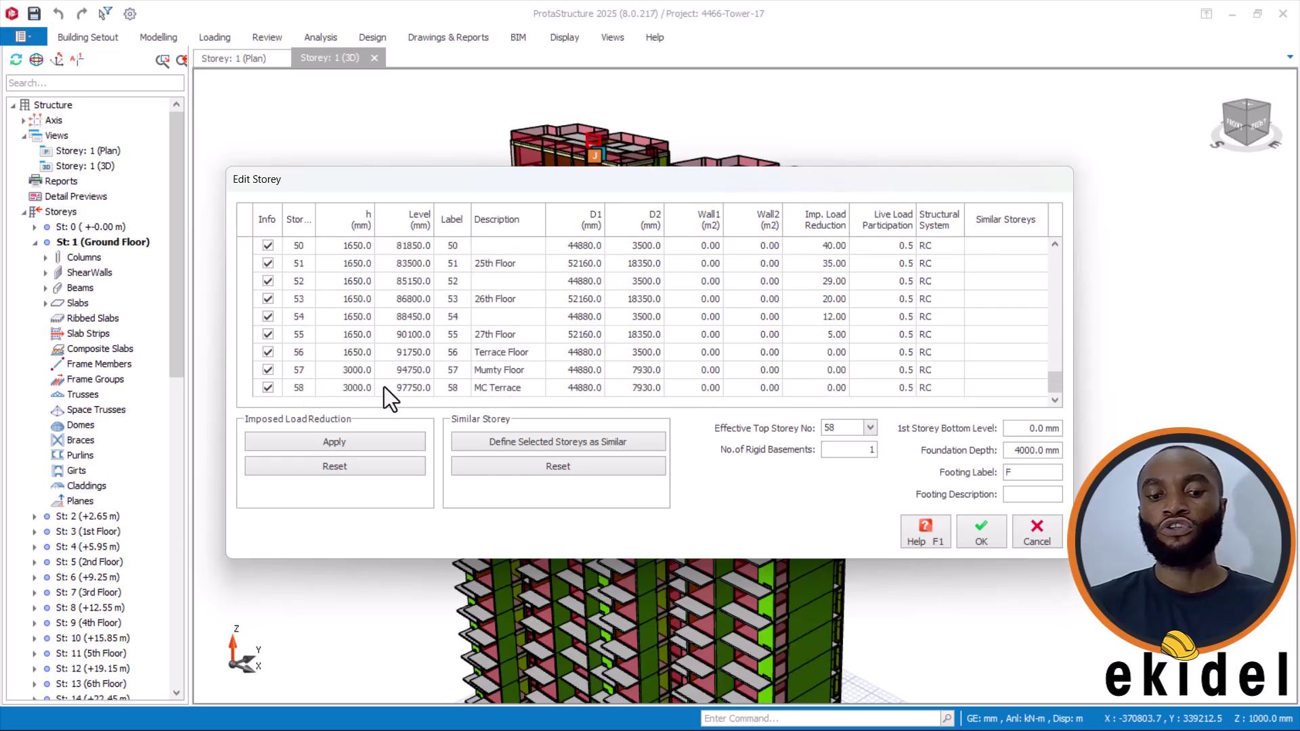
Check the reductions from storey 58 down to storey 54 (12.00), then reset all to 0.00
{"action": "left_click", "coordinate": [829, 389]}
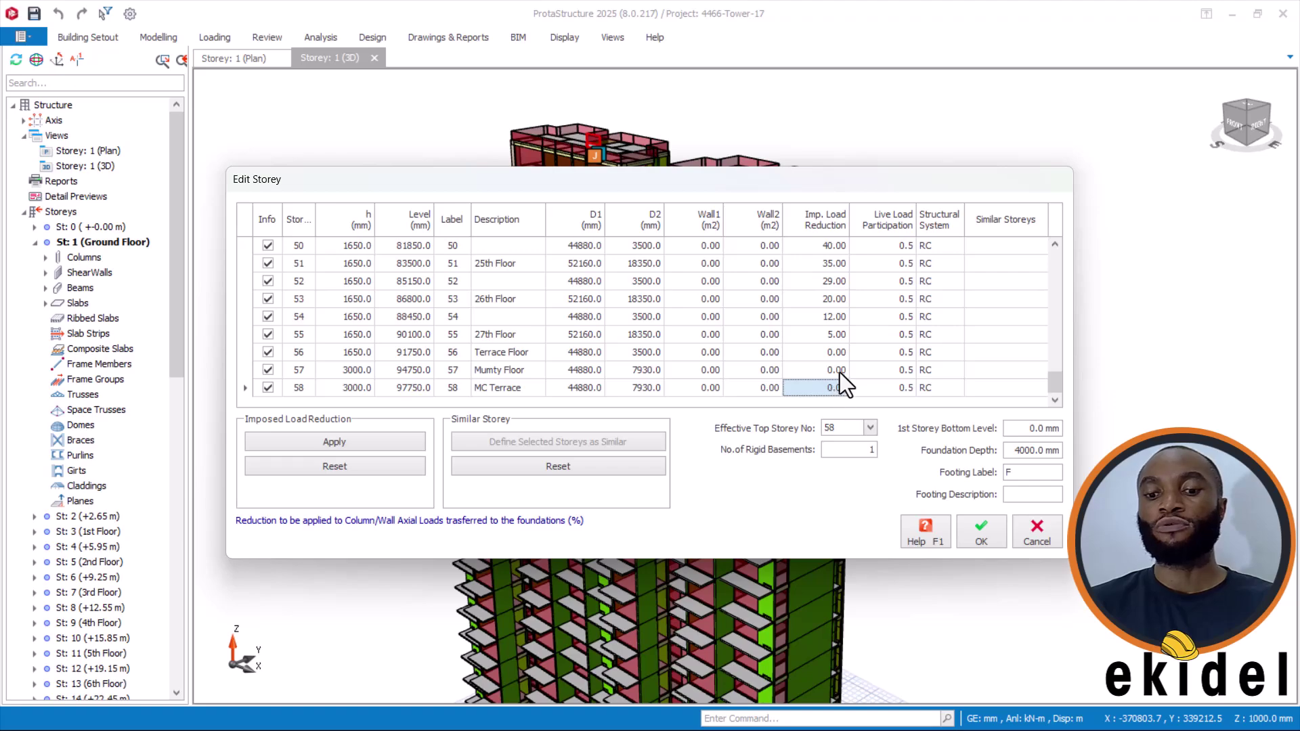
{"action": "key", "text": "Up"}
{"action": "key", "text": "Up"}
{"action": "key", "text": "Up"}
{"action": "key", "text": "Up"}
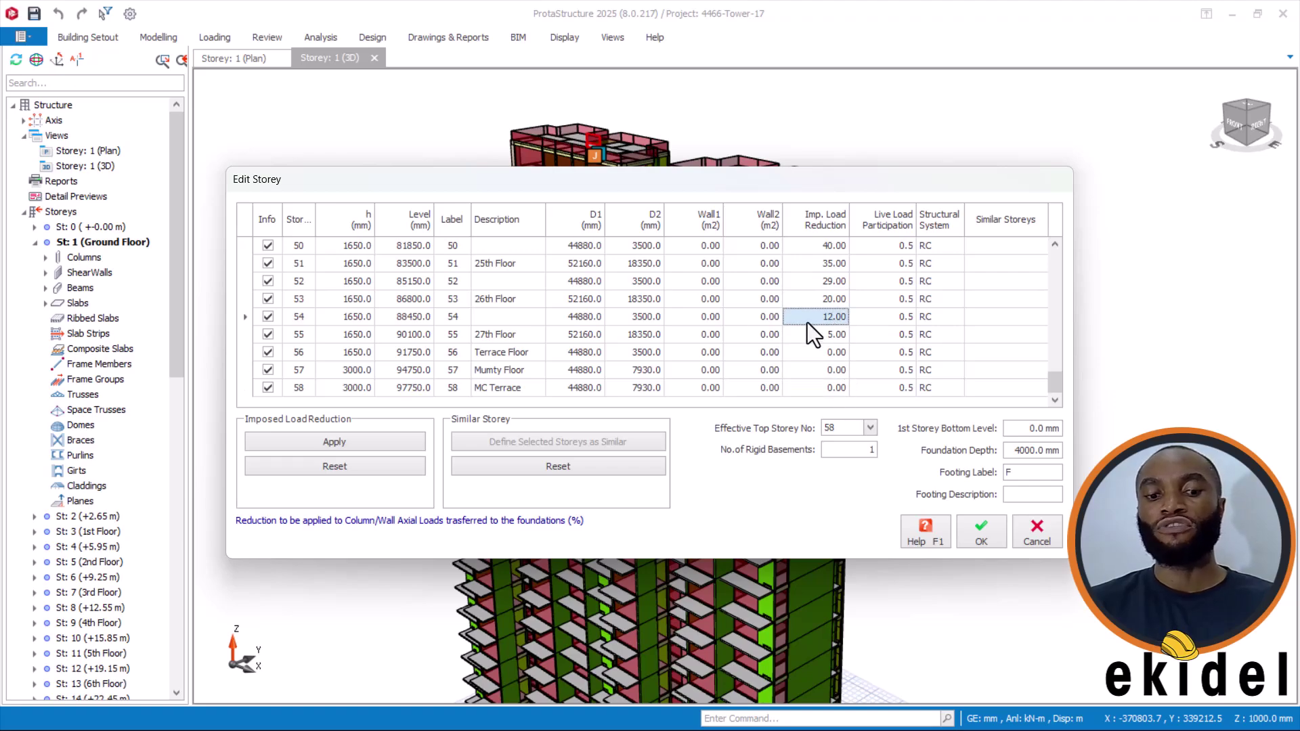
{"action": "left_click", "coordinate": [298, 318]}
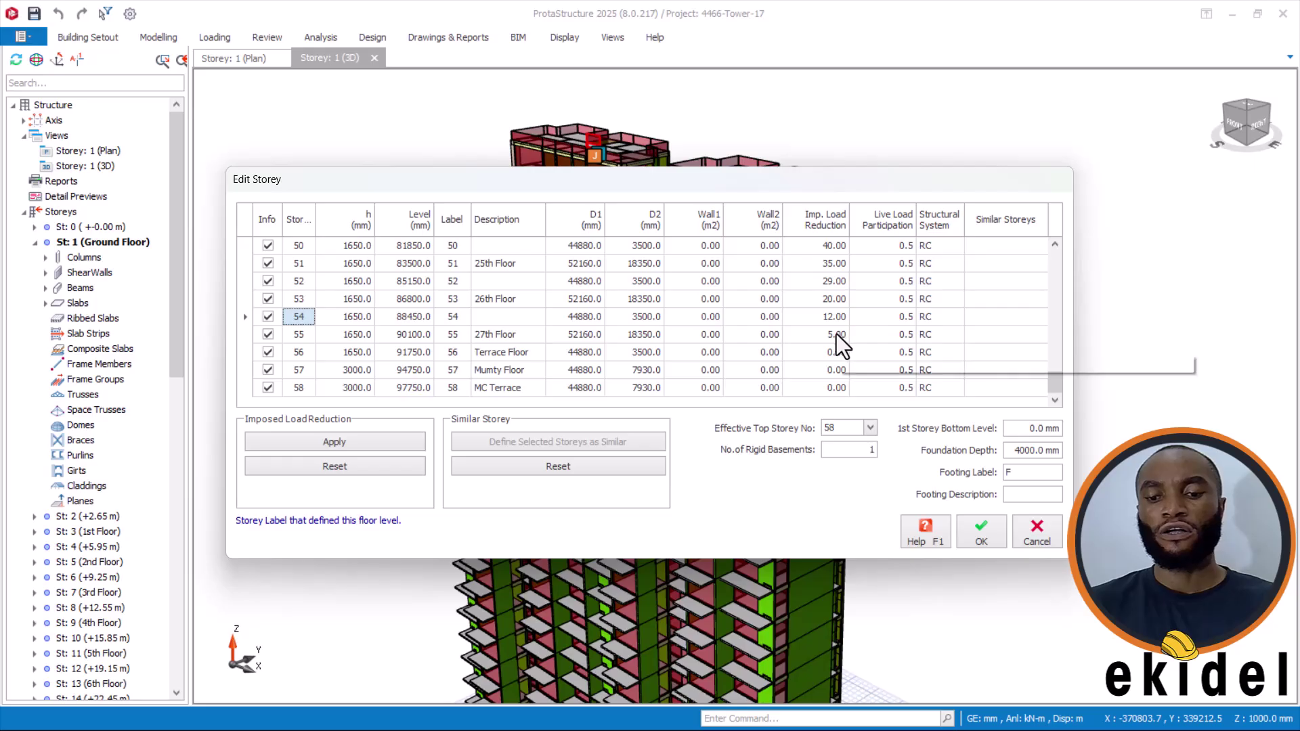
{"action": "left_click", "coordinate": [834, 317]}
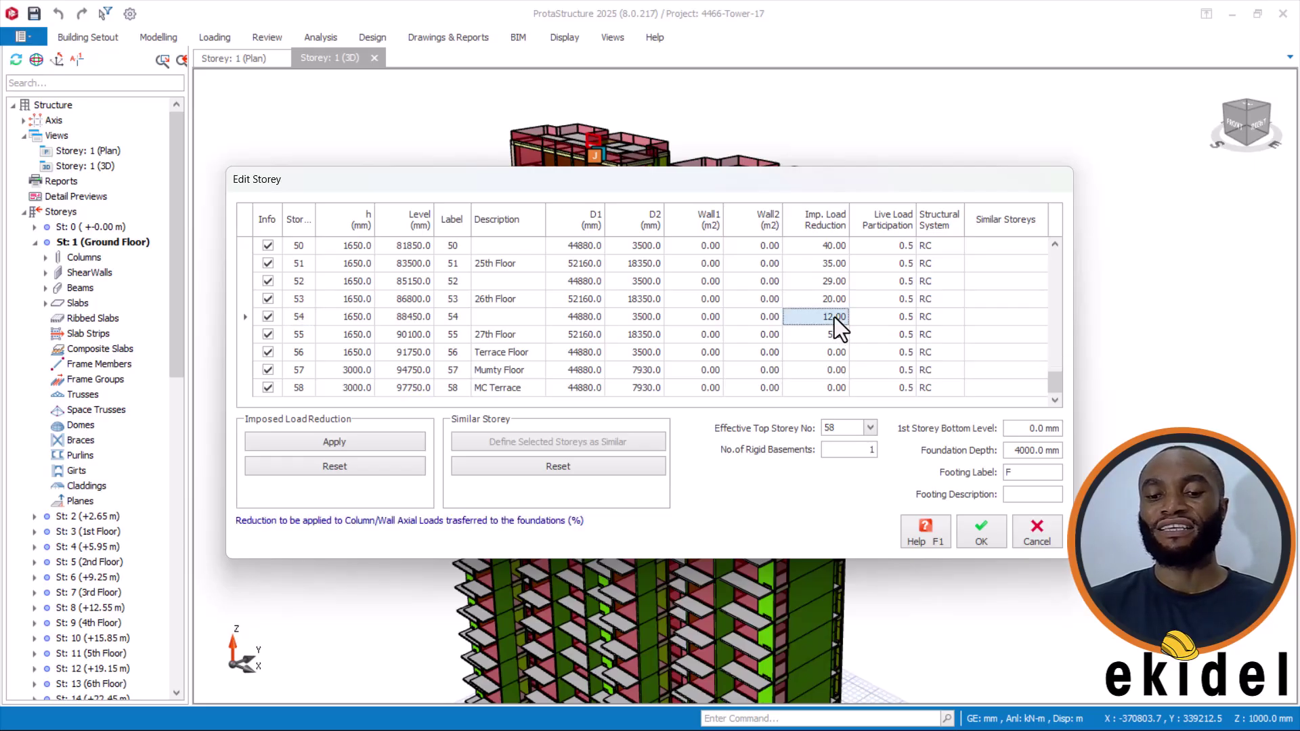
{"action": "left_click", "coordinate": [348, 467]}
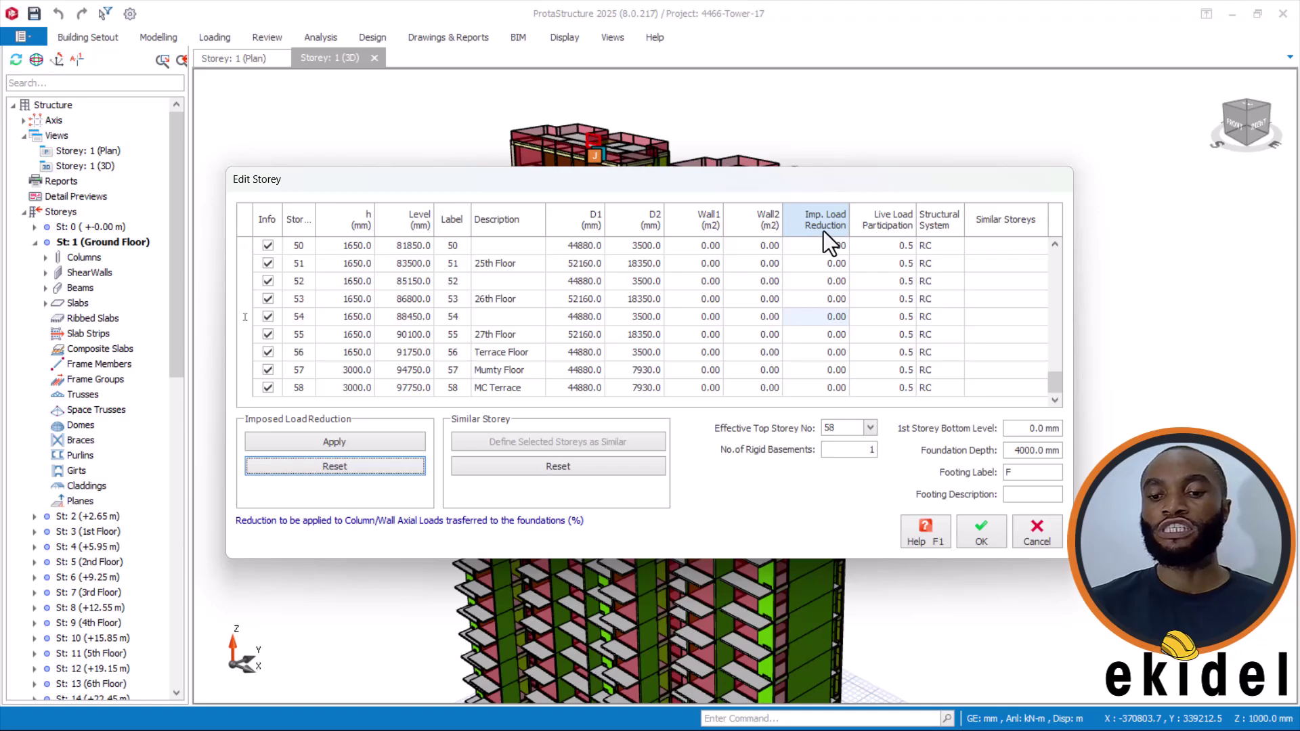
{"action": "scroll", "coordinate": [824, 230], "scroll_direction": "up", "scroll_amount": 3}
{"action": "scroll", "coordinate": [823, 227], "scroll_direction": "up", "scroll_amount": 7}
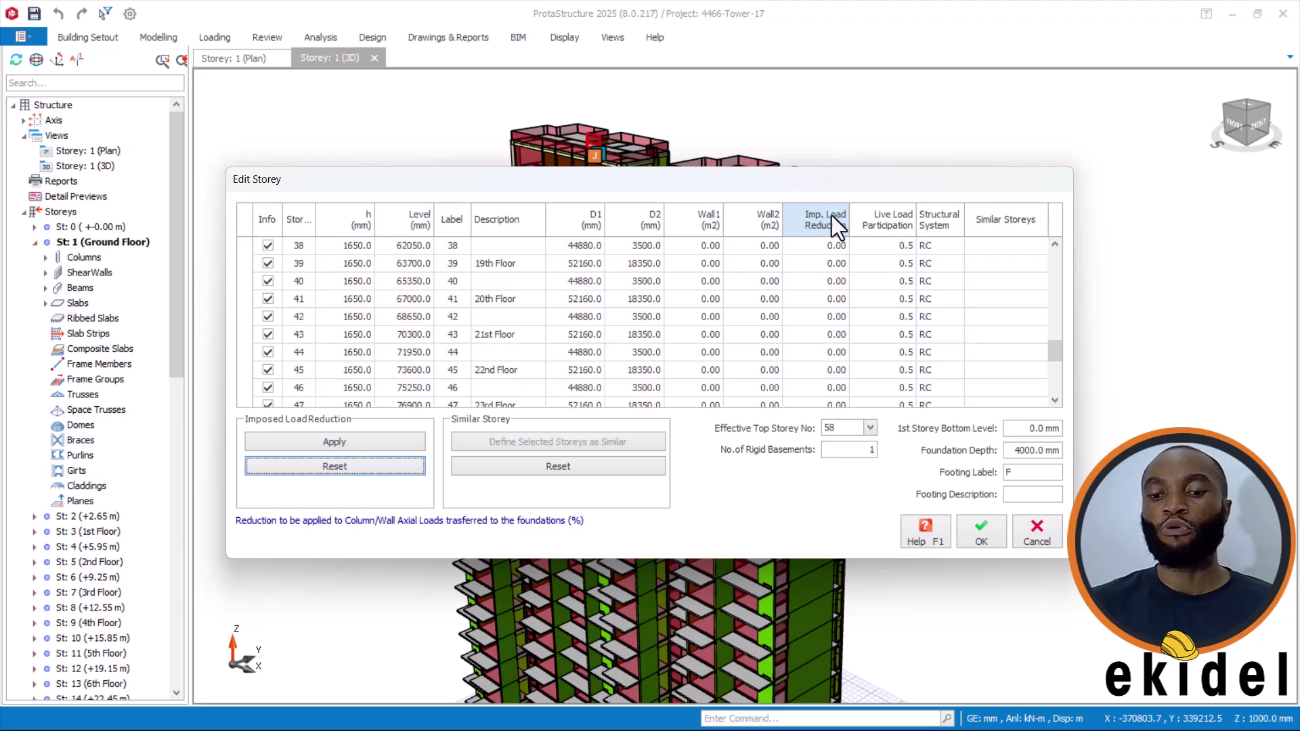
{"action": "scroll", "coordinate": [830, 250], "scroll_direction": "up", "scroll_amount": 8}
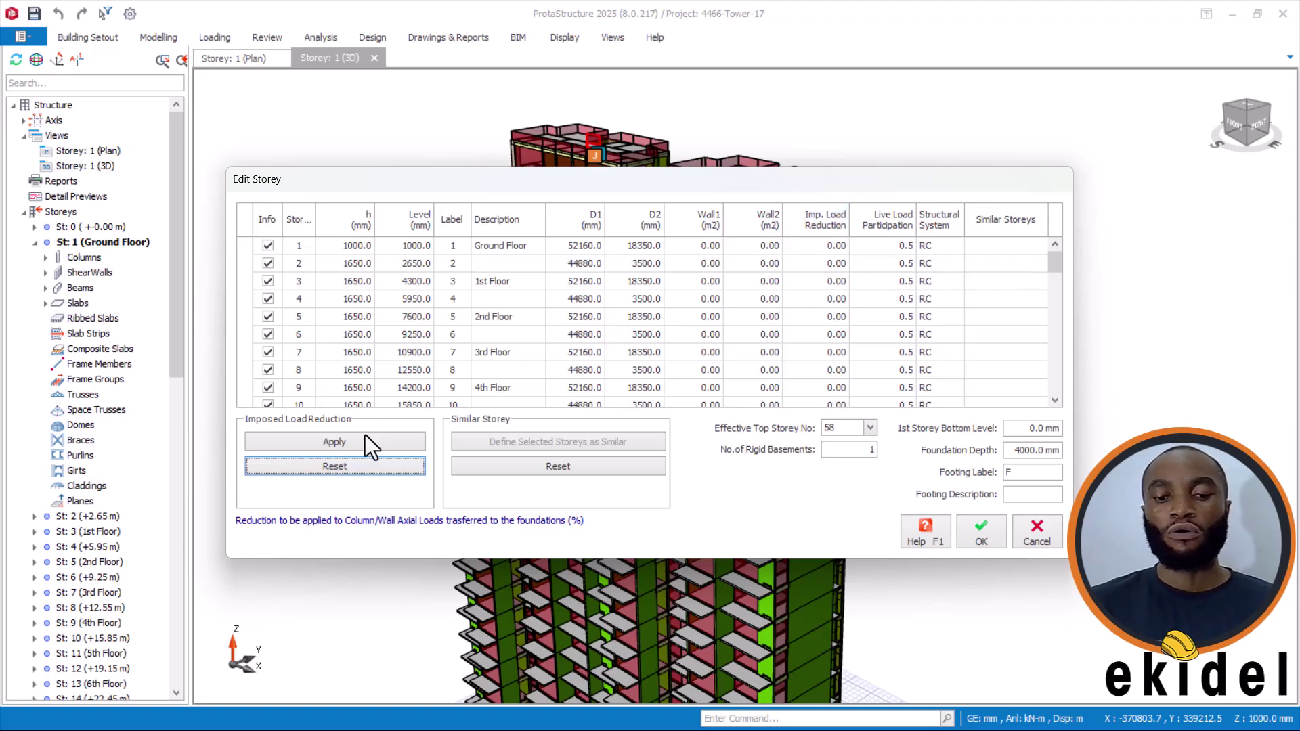
Apply automatic imposed load reduction to all storeys in Edit Storey
{"action": "left_click", "coordinate": [344, 447]}
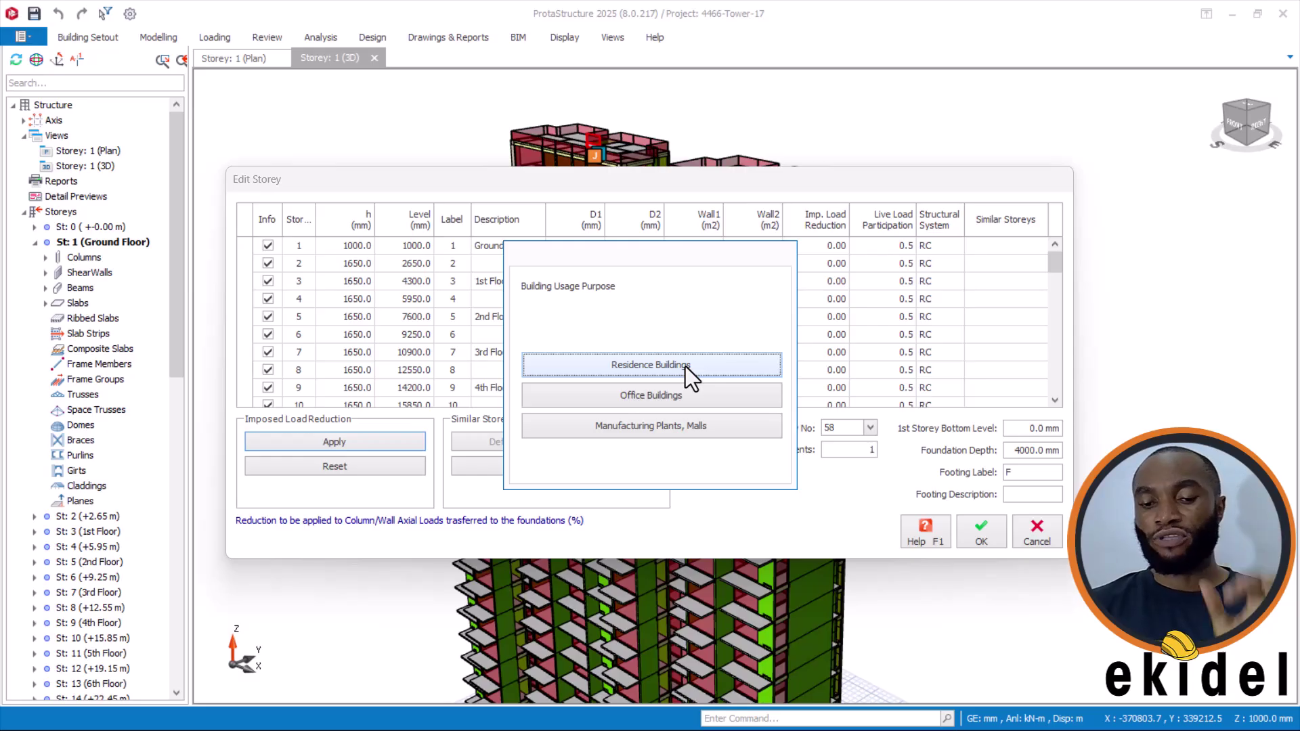
Choose Residence Buildings as the building usage purpose
{"action": "left_click", "coordinate": [648, 365]}
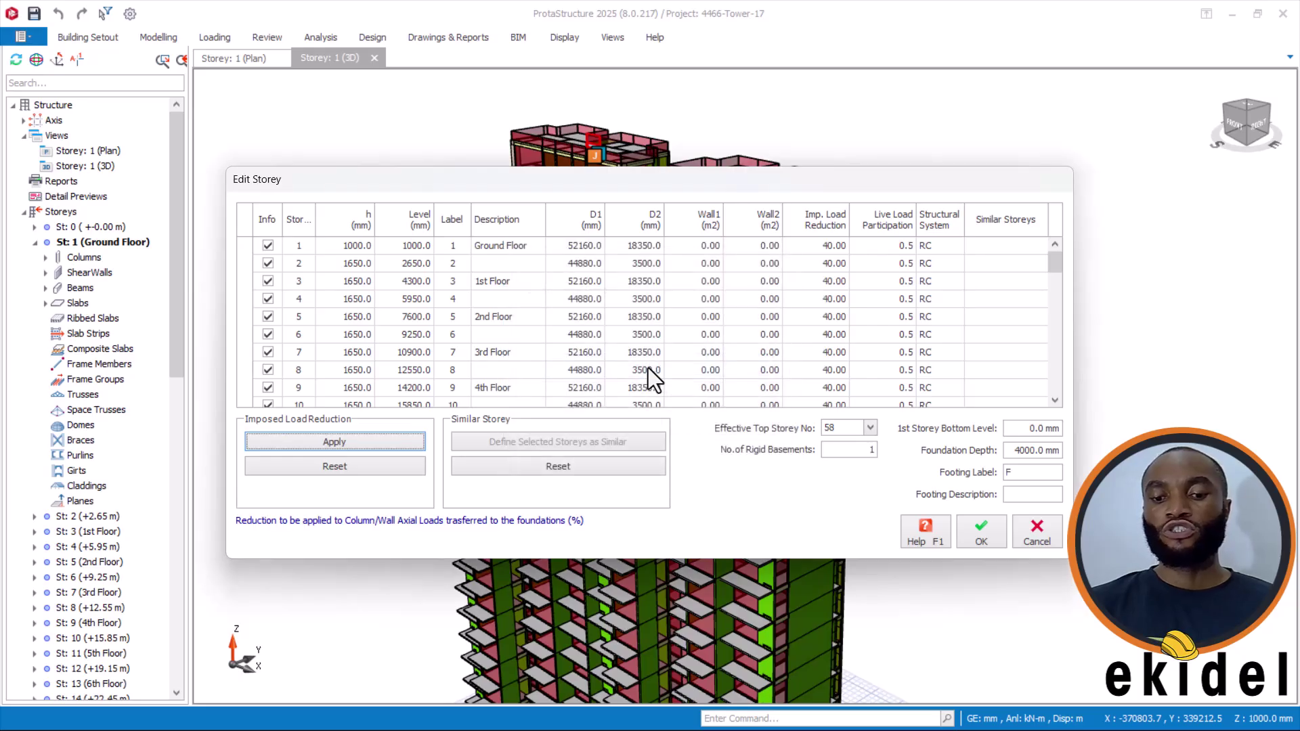
{"action": "left_click", "coordinate": [831, 245]}
{"action": "scroll", "coordinate": [826, 267], "scroll_direction": "down", "scroll_amount": 2}
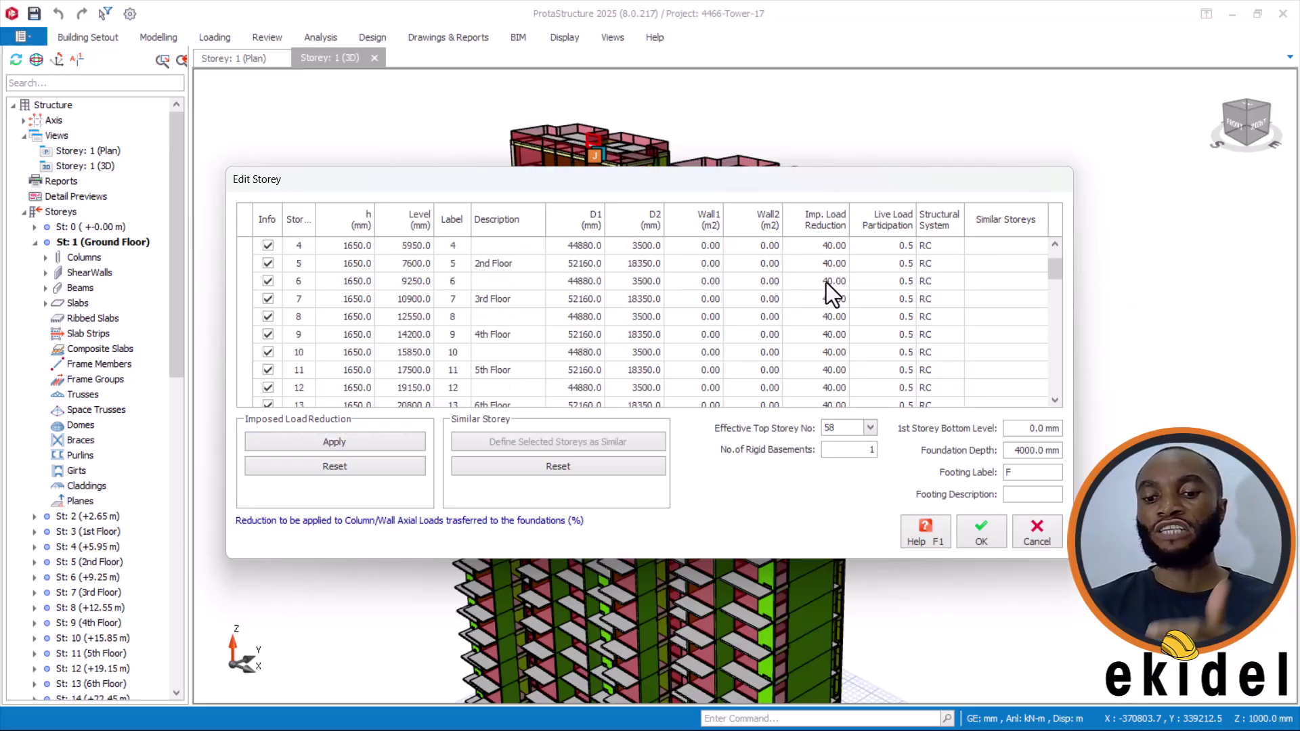
{"action": "scroll", "coordinate": [825, 283], "scroll_direction": "down", "scroll_amount": 4}
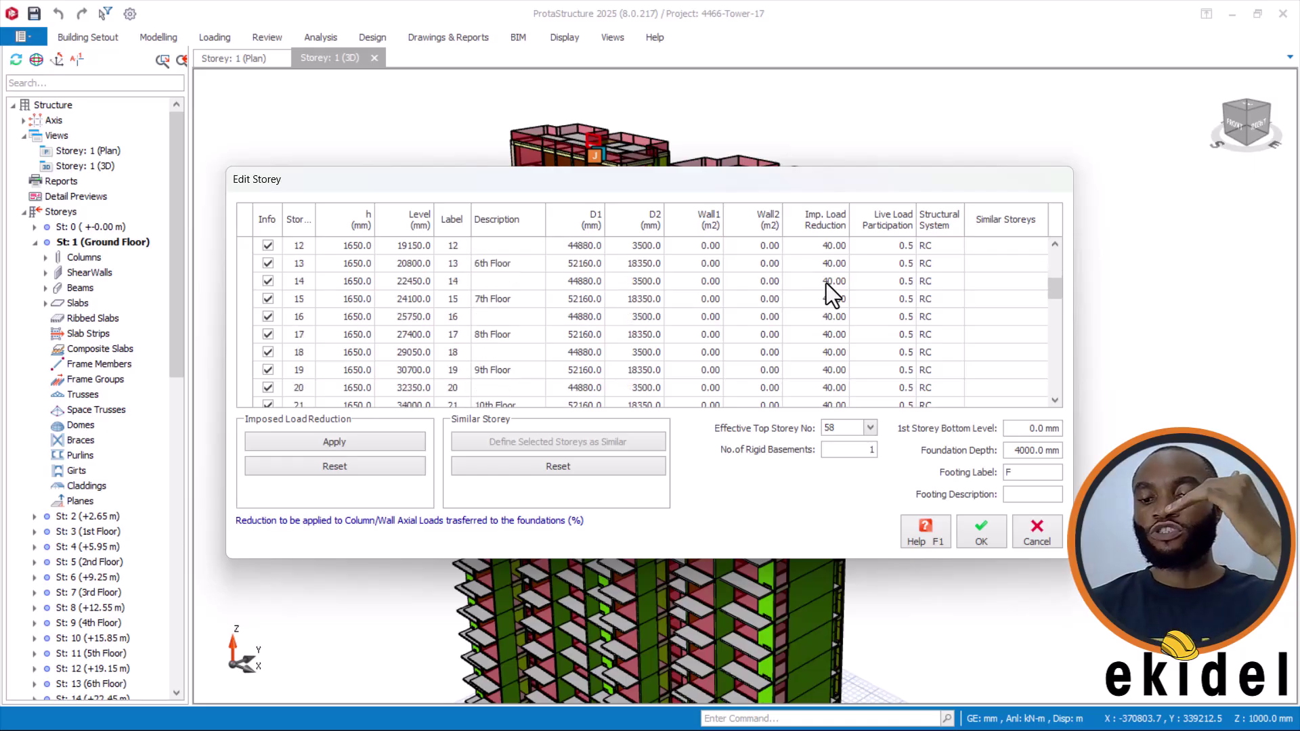
{"action": "scroll", "coordinate": [826, 283], "scroll_direction": "down", "scroll_amount": 3}
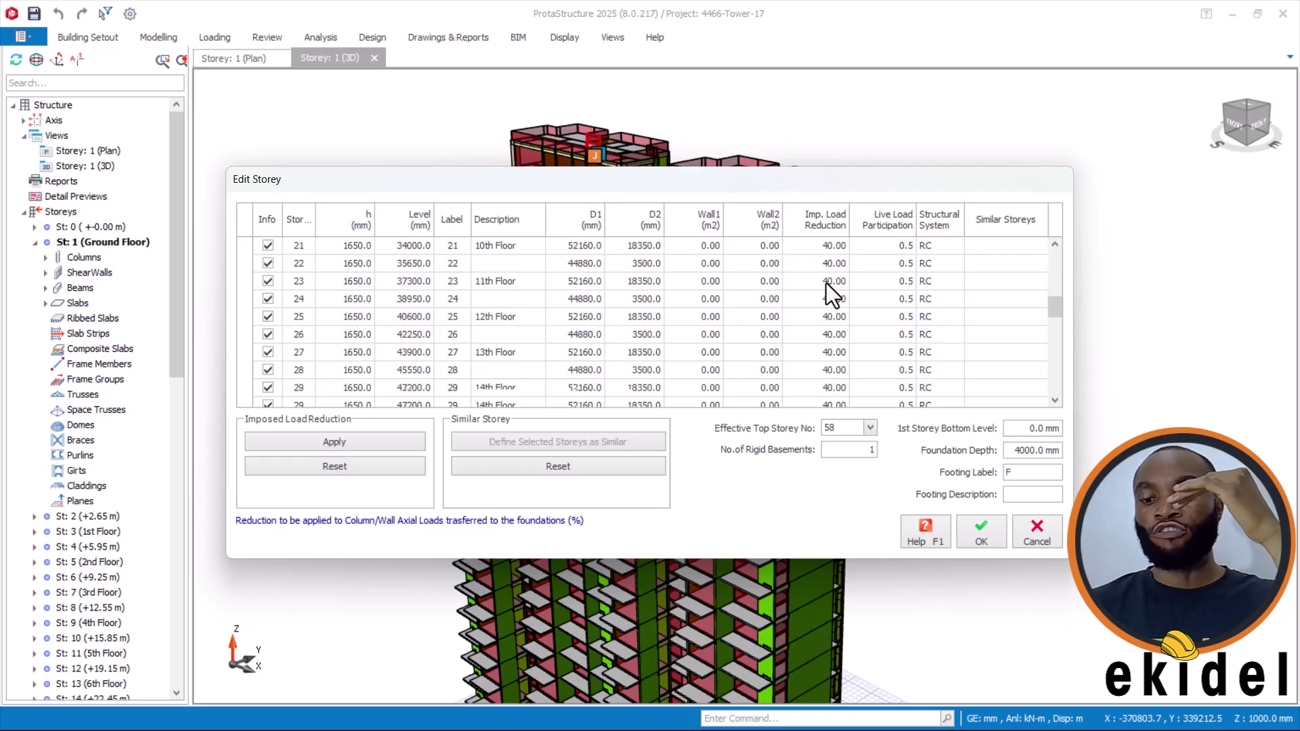
{"action": "scroll", "coordinate": [826, 283], "scroll_direction": "down", "scroll_amount": 6}
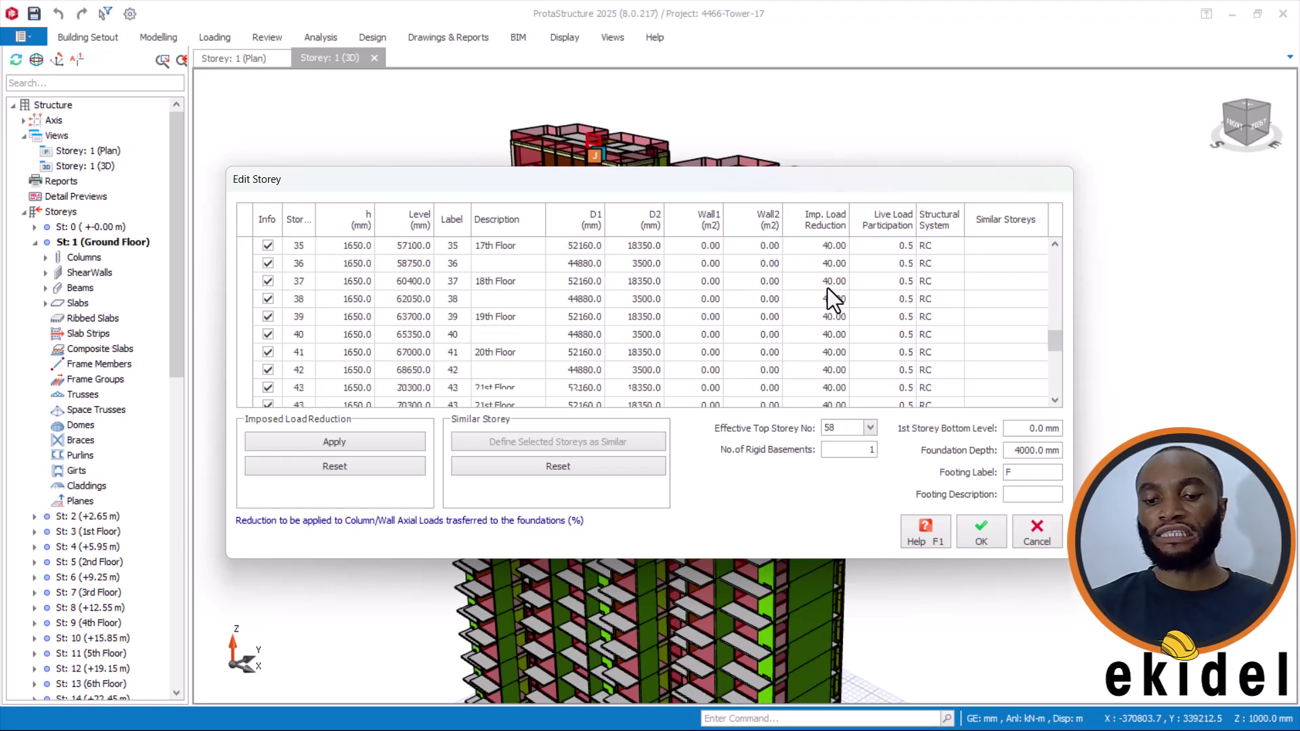
{"action": "scroll", "coordinate": [826, 291], "scroll_direction": "down", "scroll_amount": 1}
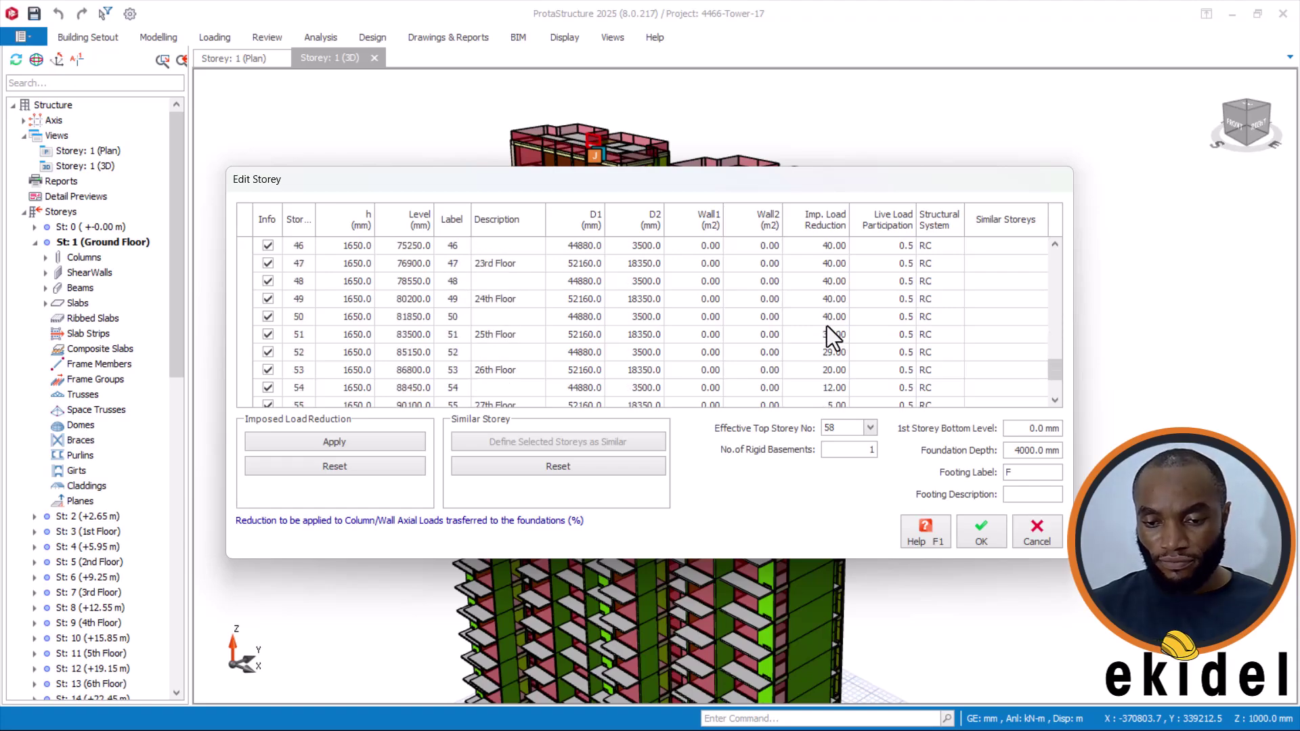
{"action": "left_click", "coordinate": [830, 334]}
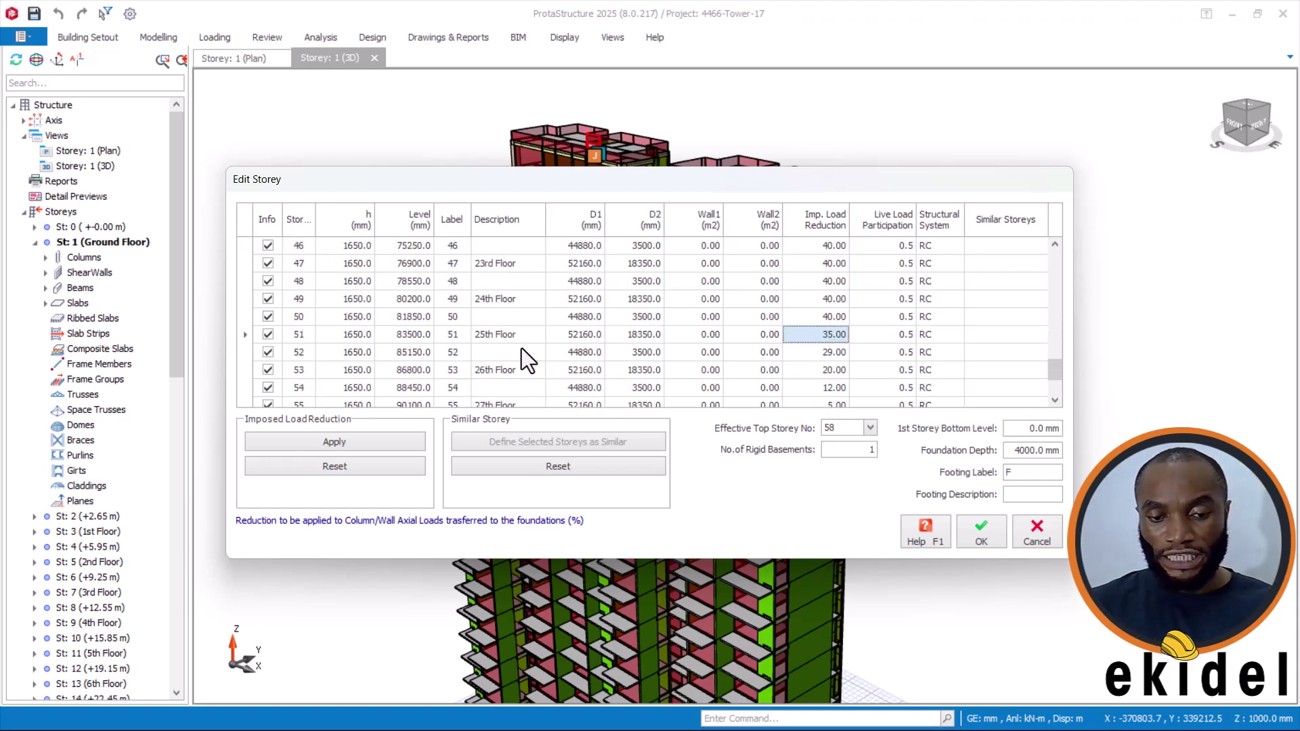
{"action": "left_click", "coordinate": [298, 334]}
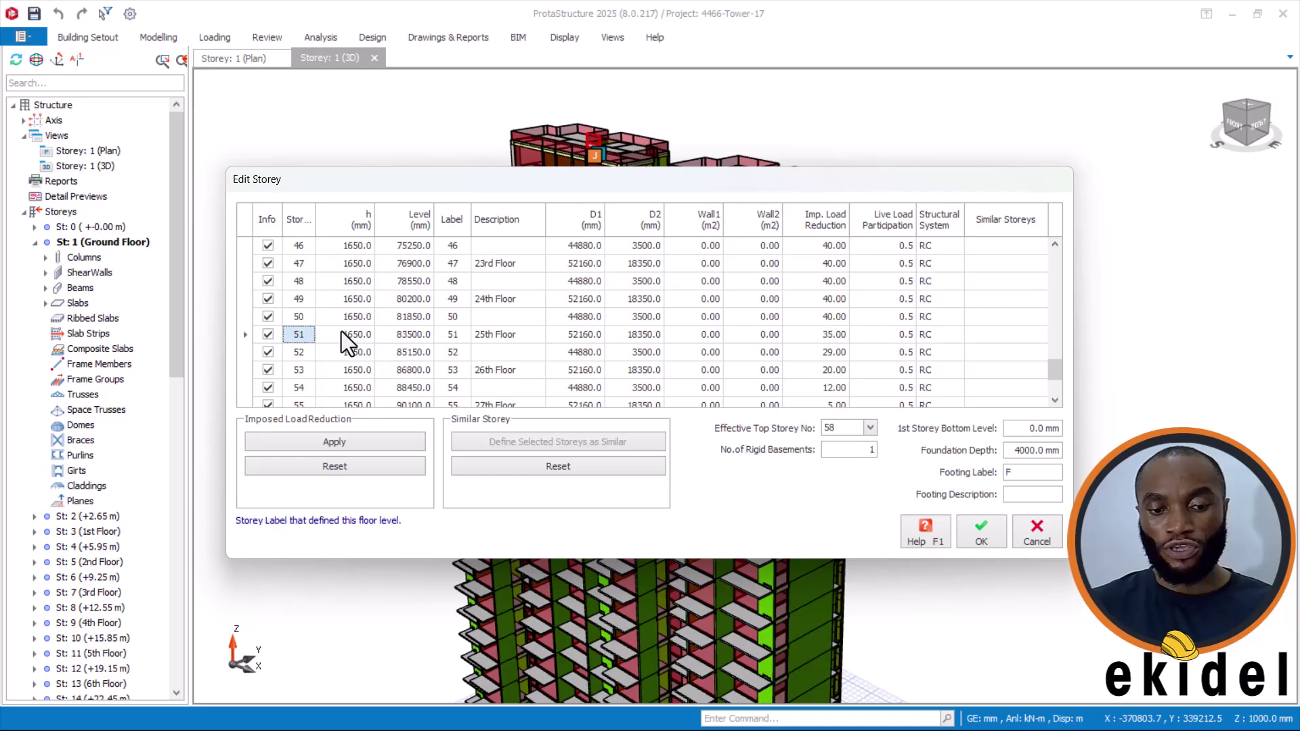
{"action": "left_click", "coordinate": [827, 337]}
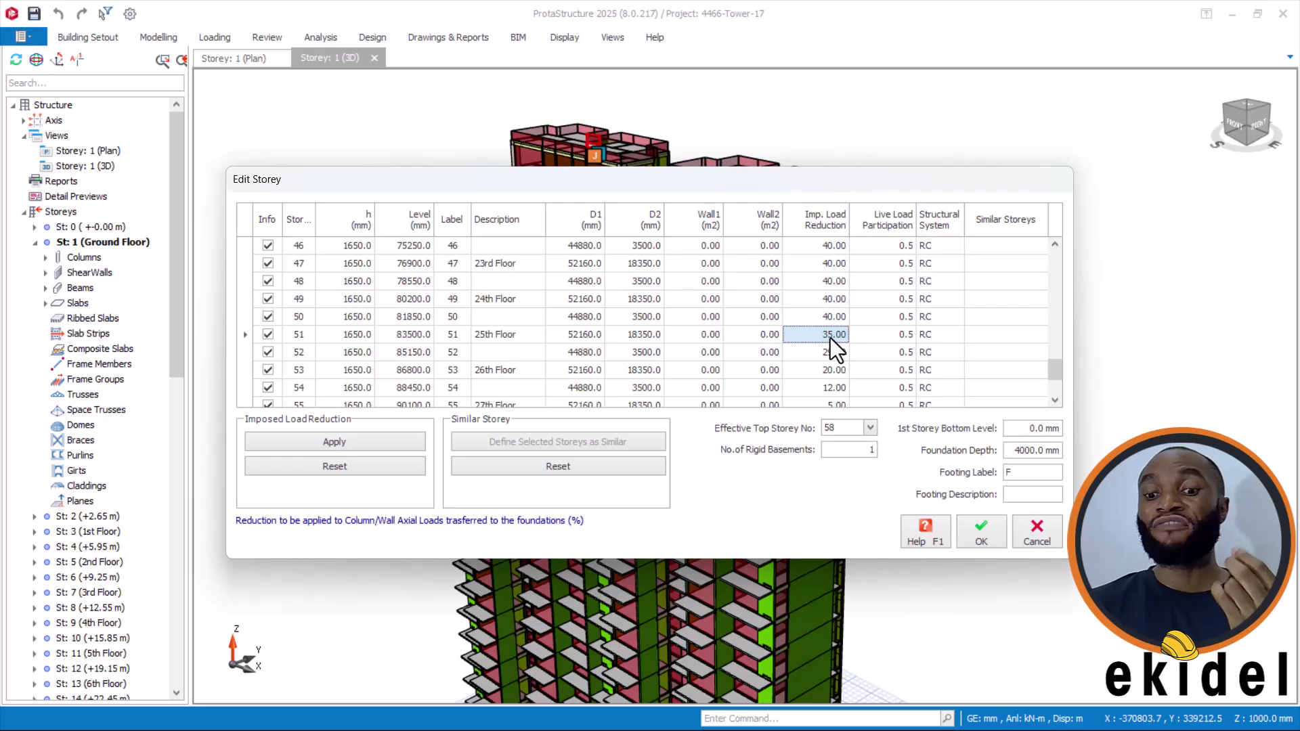
{"action": "left_click", "coordinate": [825, 352]}
{"action": "left_click", "coordinate": [828, 370]}
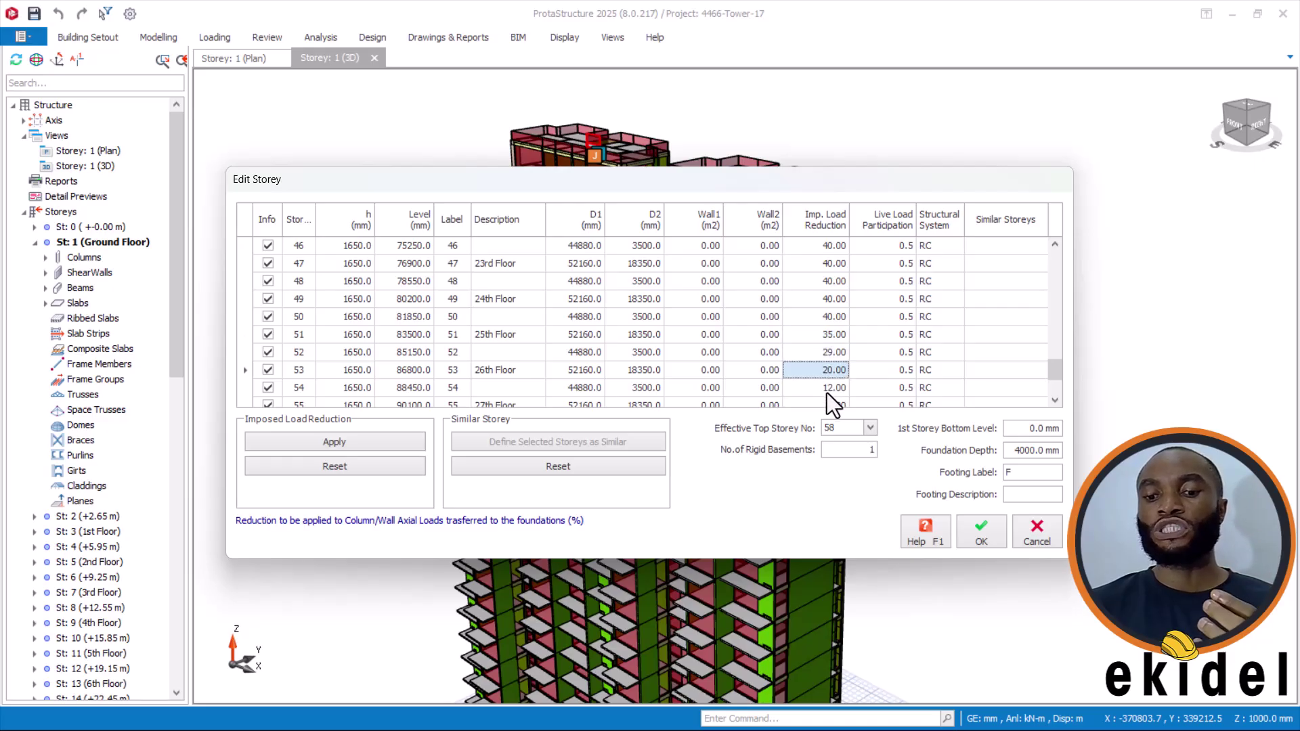
{"action": "left_click", "coordinate": [827, 390]}
{"action": "left_click", "coordinate": [828, 405]}
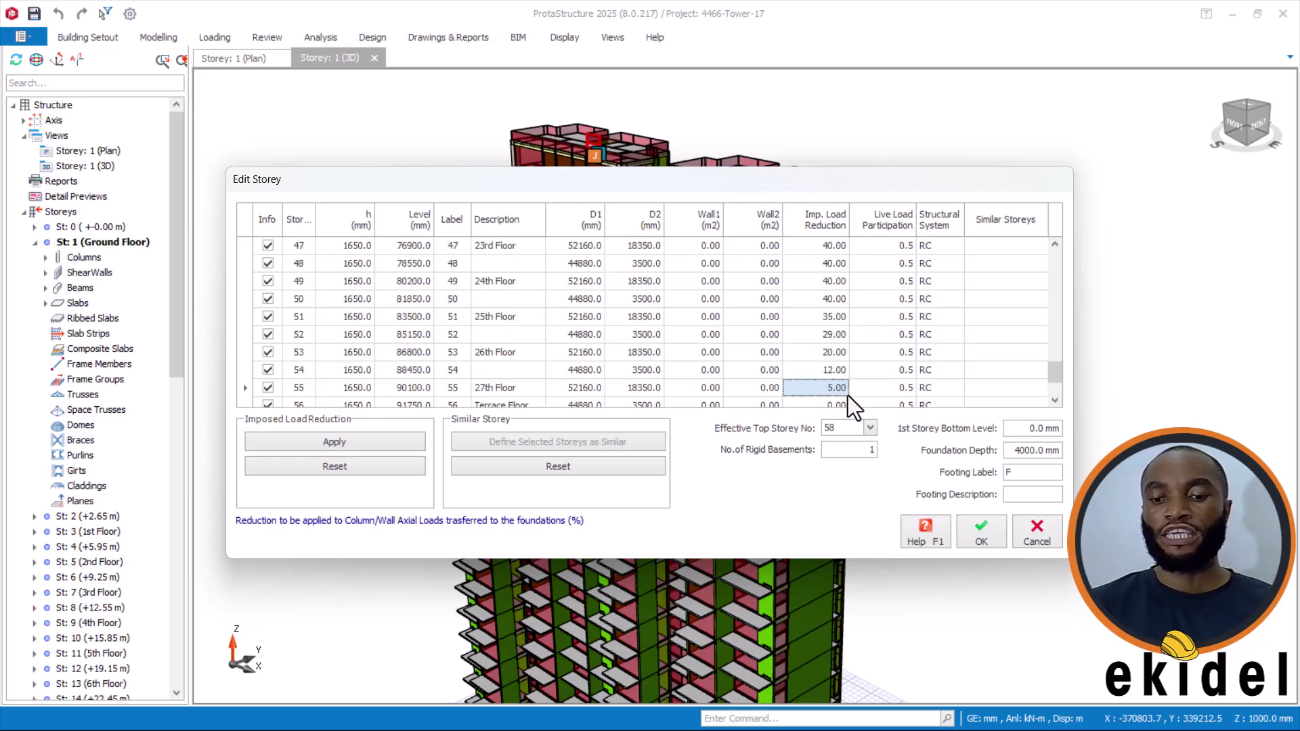
{"action": "left_click", "coordinate": [827, 387]}
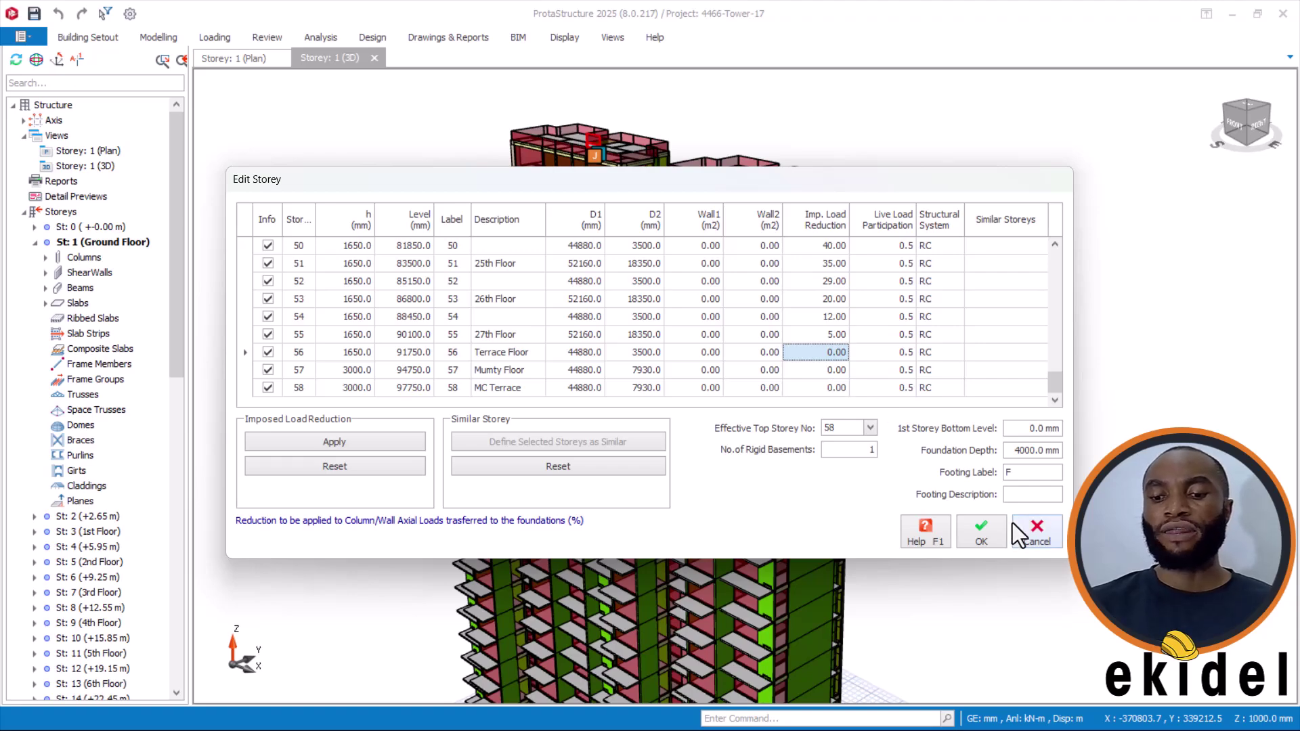
Accept the Edit Storey changes with OK and answer Yes to save the project
{"action": "left_click", "coordinate": [979, 535]}
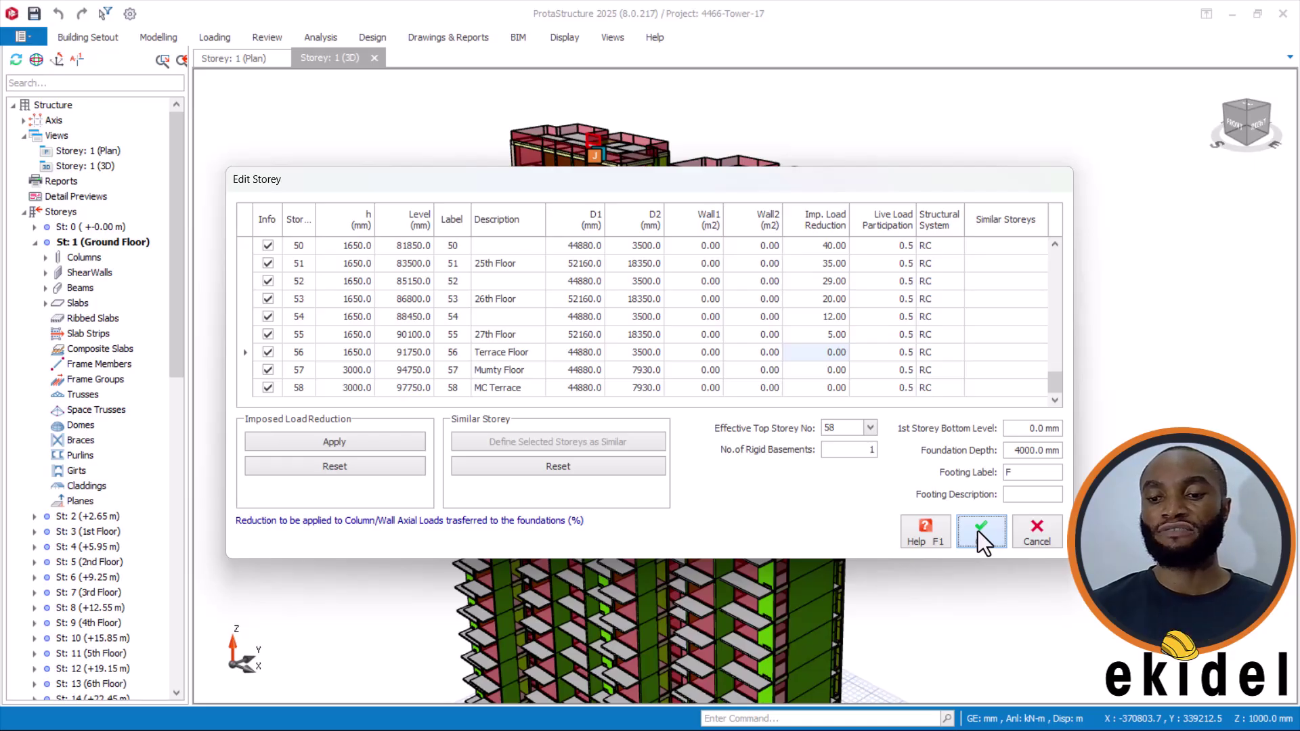
{"action": "key", "text": "Return"}
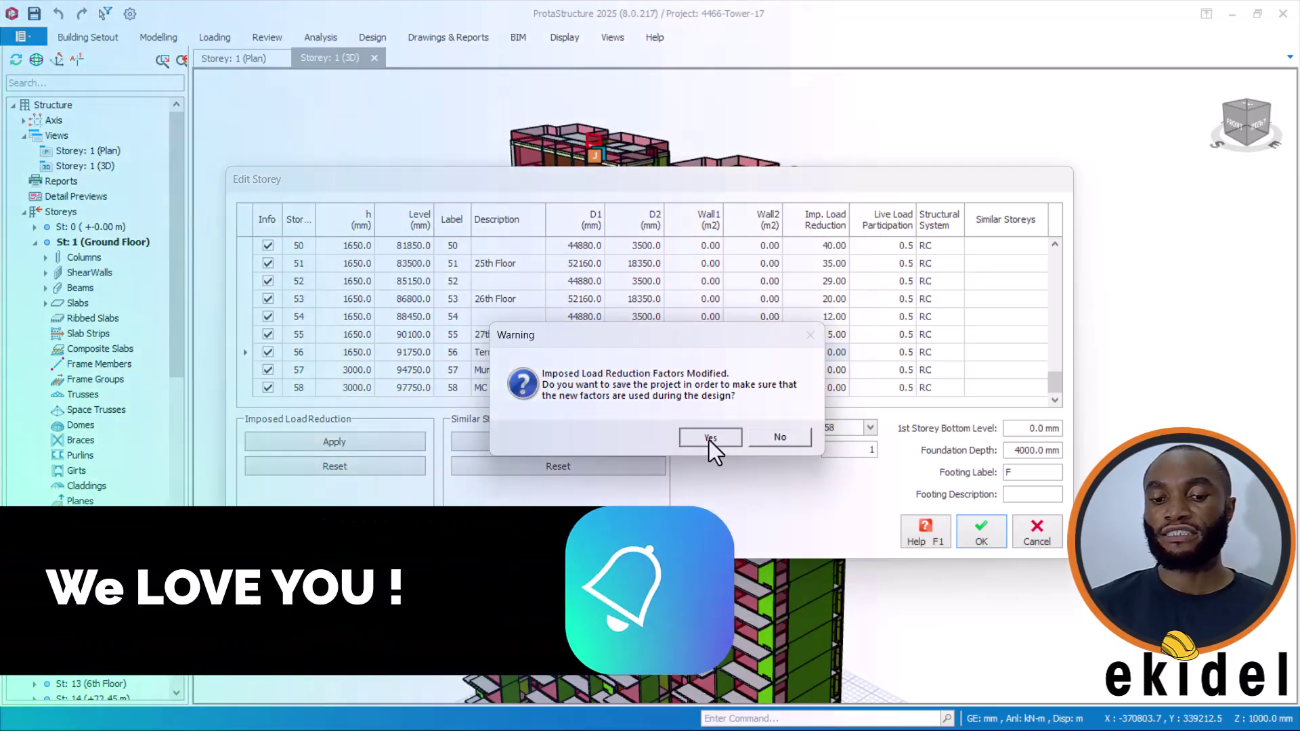
{"action": "left_click", "coordinate": [710, 436]}
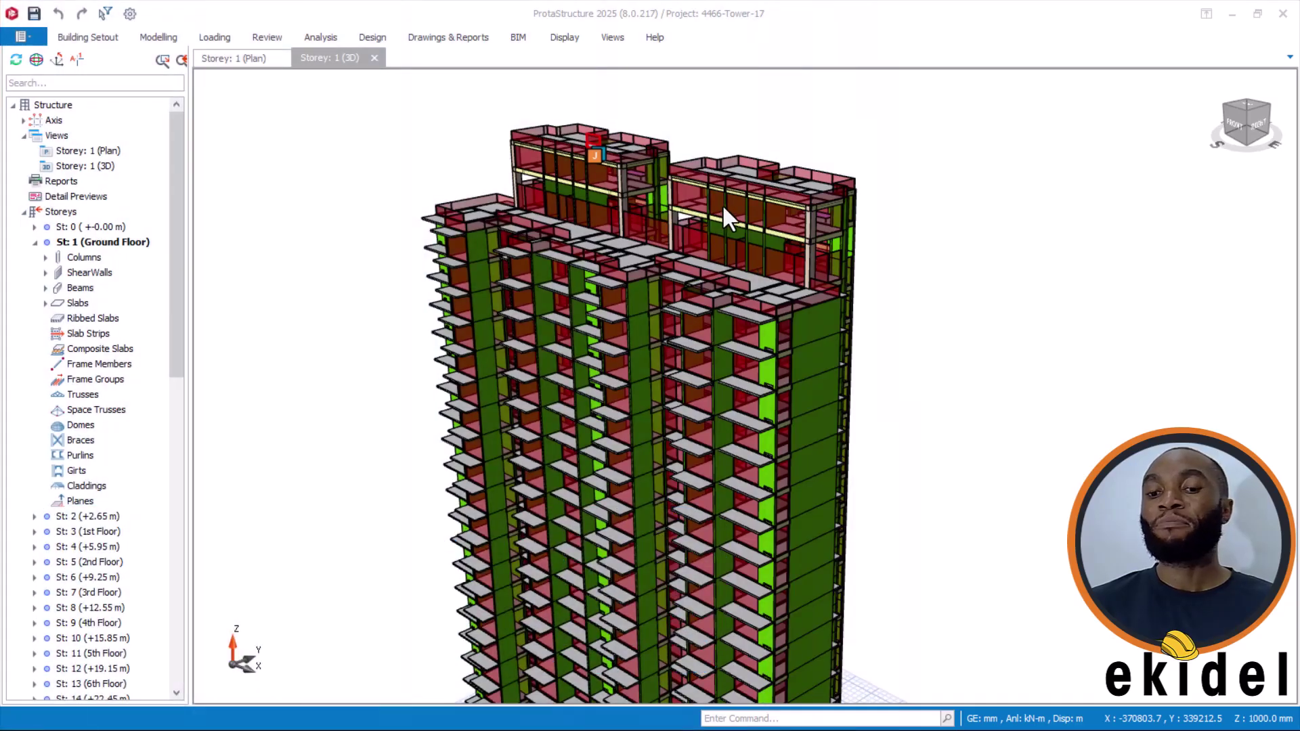
Save the project with Ctrl+S and let the save finish
{"action": "key", "text": "ctrl+s"}
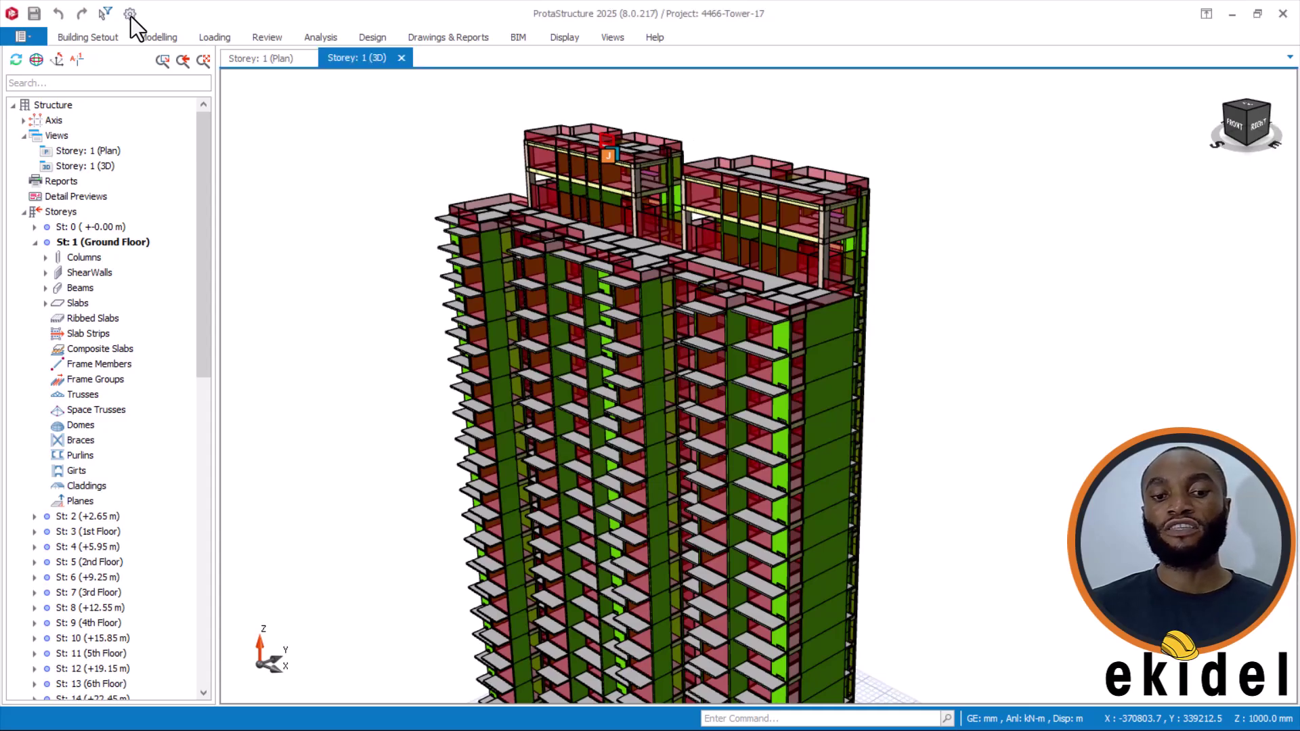
In Settings > Codes, set the earthquake code to Don't Use Seismic Code
{"action": "left_click", "coordinate": [131, 14]}
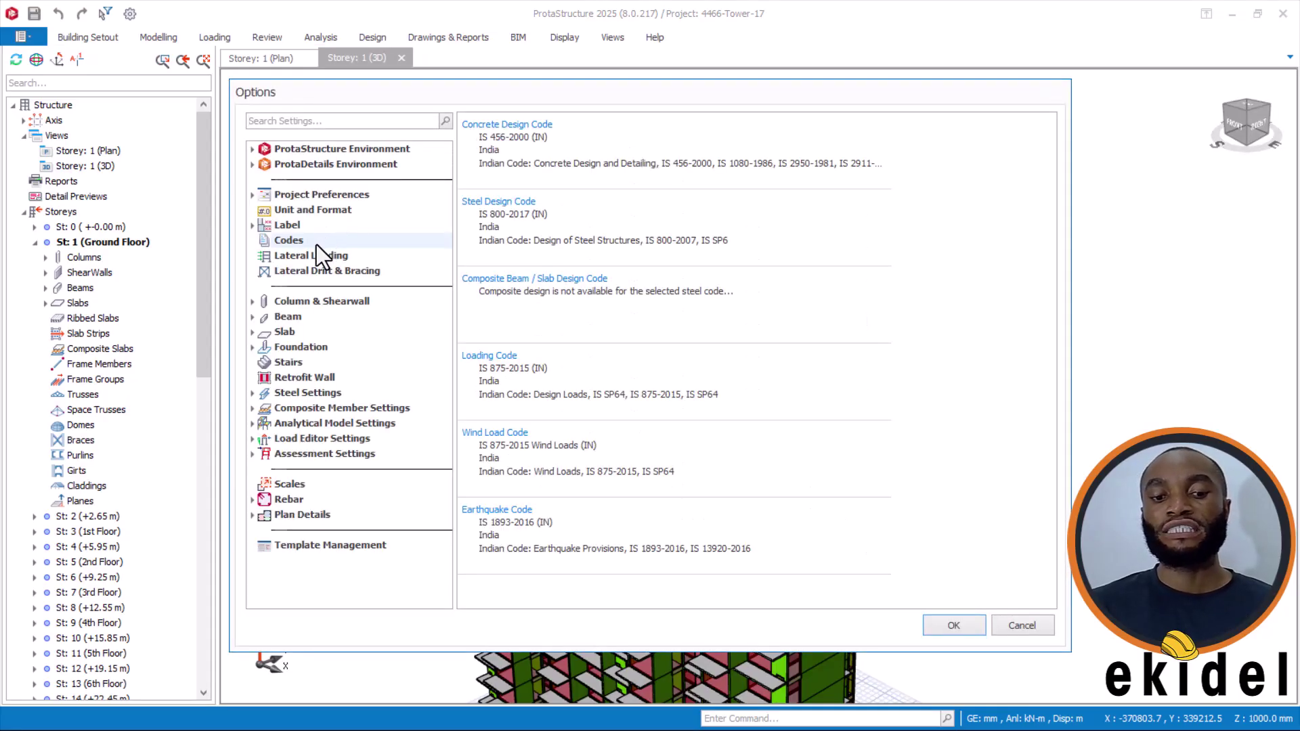
{"action": "left_click", "coordinate": [313, 241]}
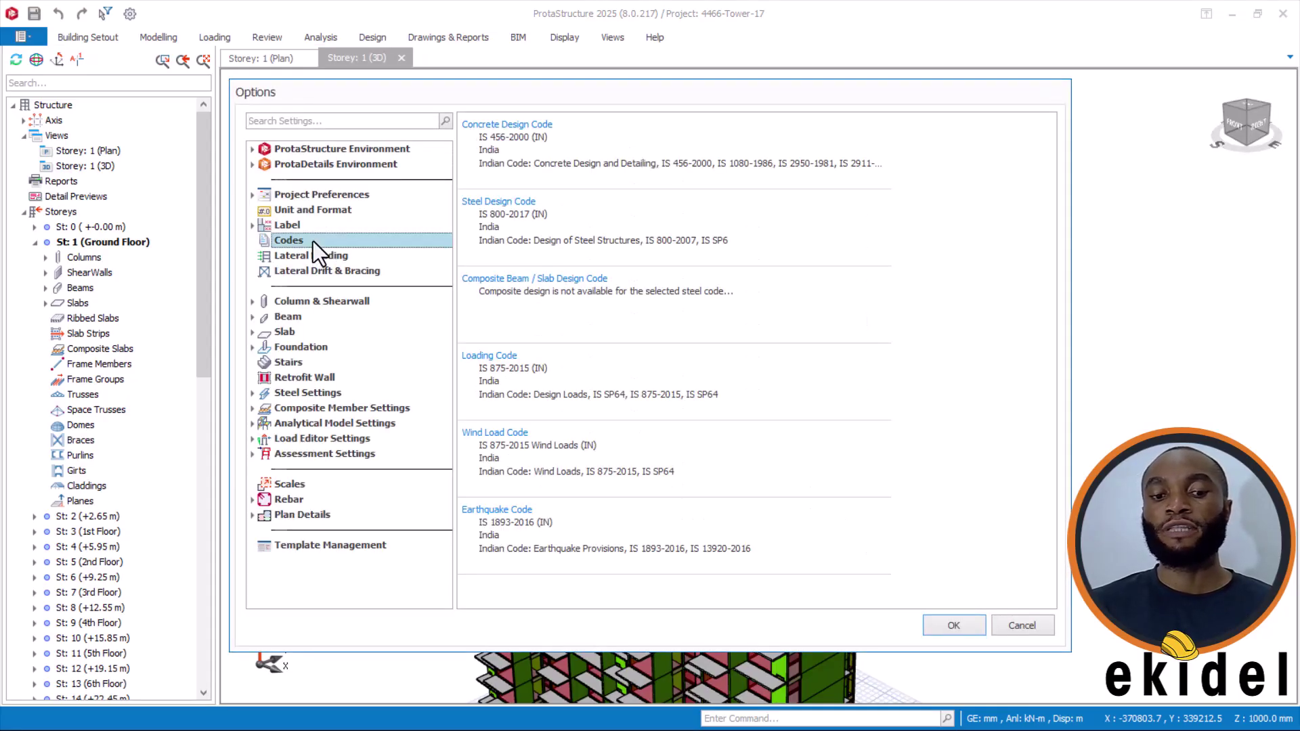
{"action": "double_click", "coordinate": [561, 531]}
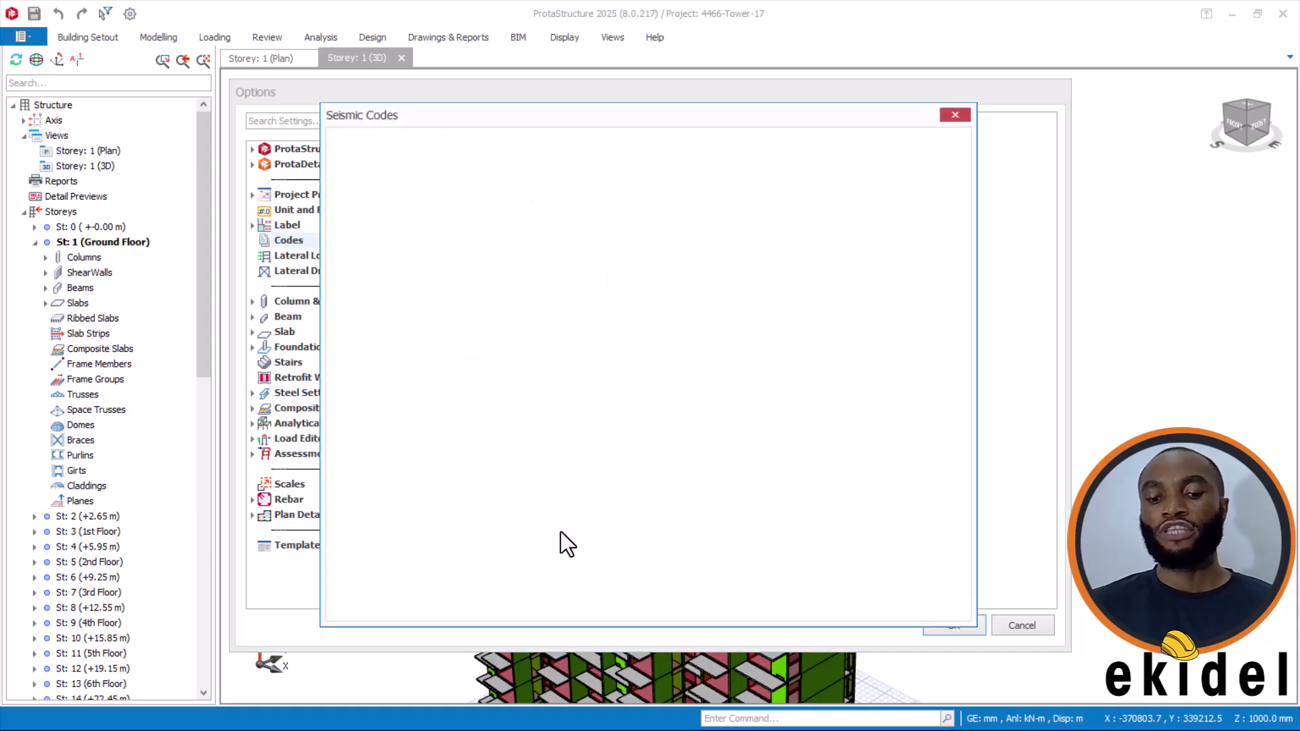
{"action": "left_click", "coordinate": [359, 593]}
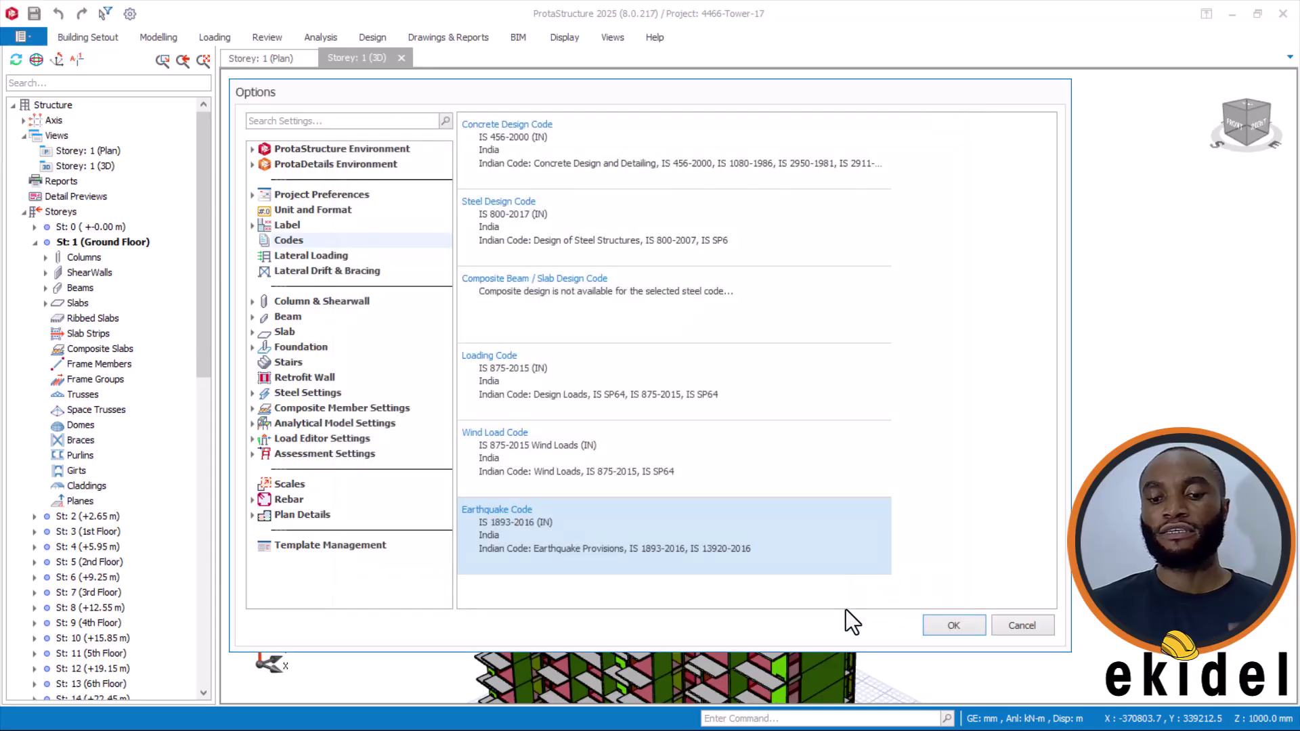
{"action": "left_click", "coordinate": [880, 605]}
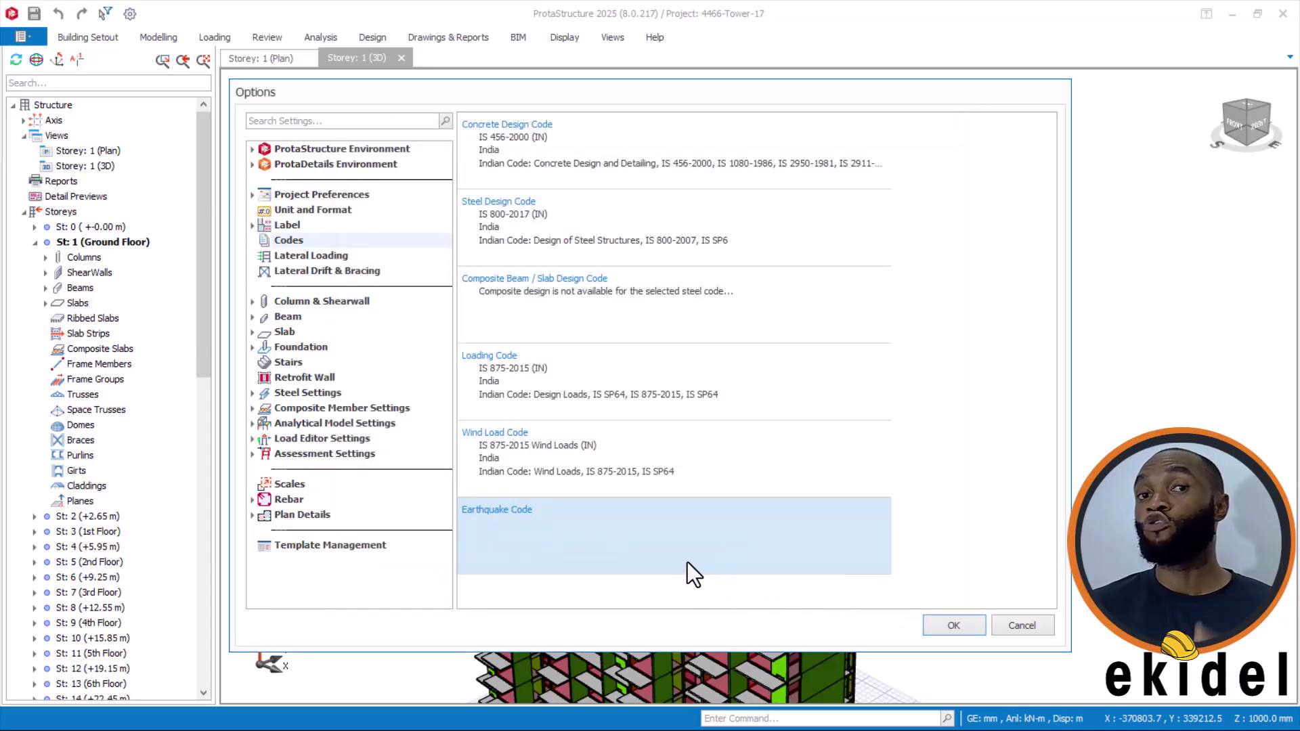
Re-enable the seismic code and pick IS 1893-2016 (IN) as the earthquake code
{"action": "double_click", "coordinate": [575, 529]}
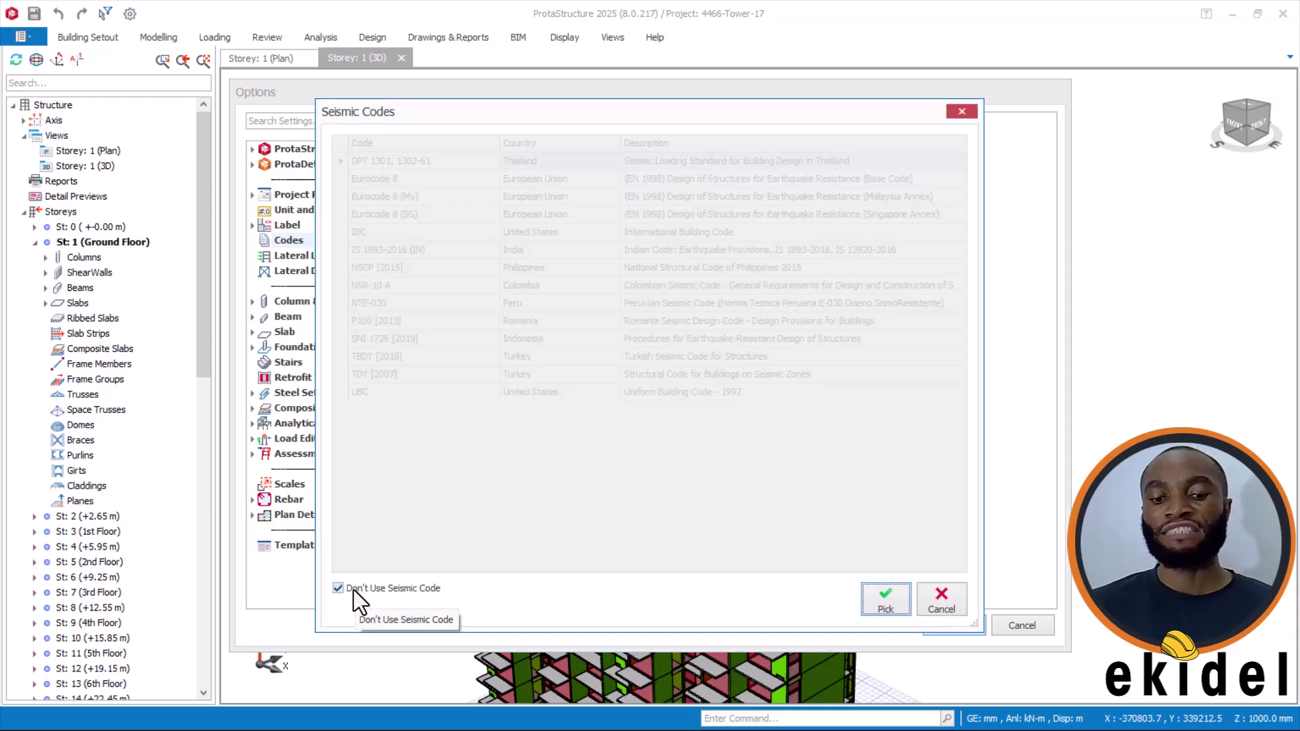
{"action": "left_click", "coordinate": [355, 589]}
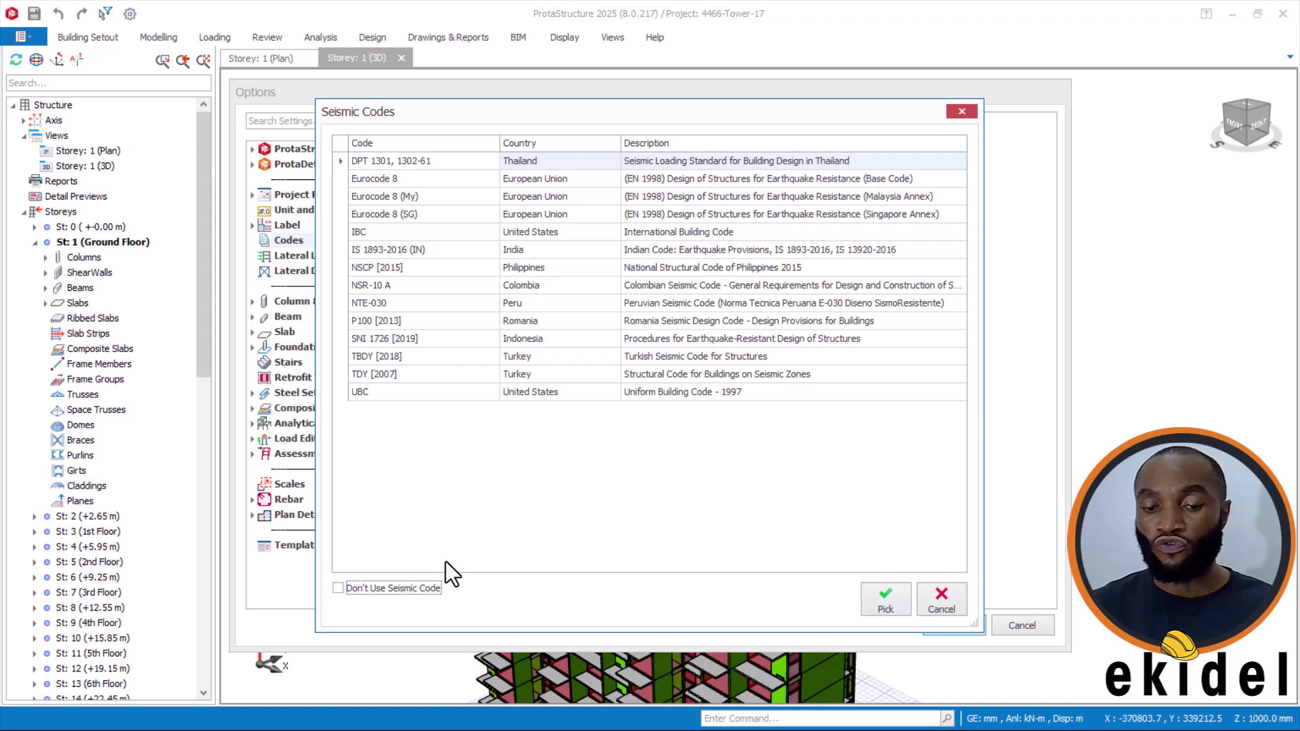
{"action": "left_click", "coordinate": [531, 252]}
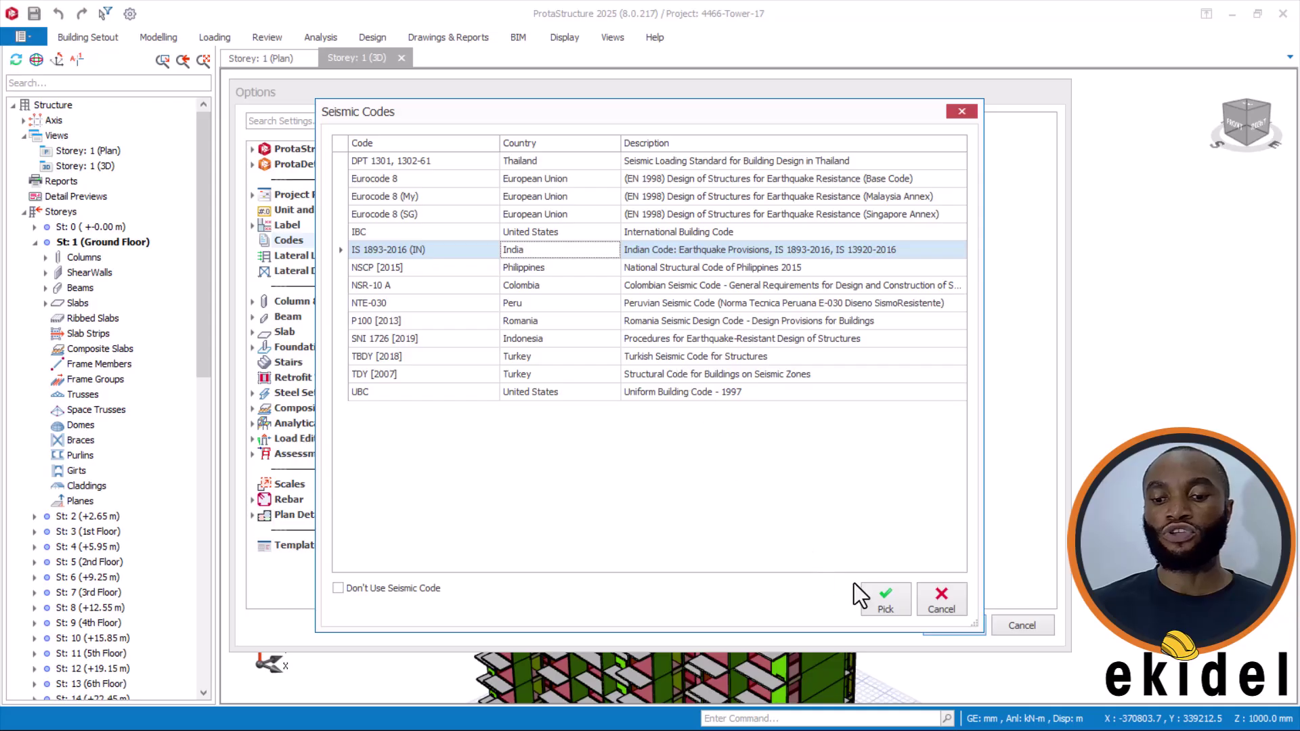
{"action": "left_click", "coordinate": [884, 601]}
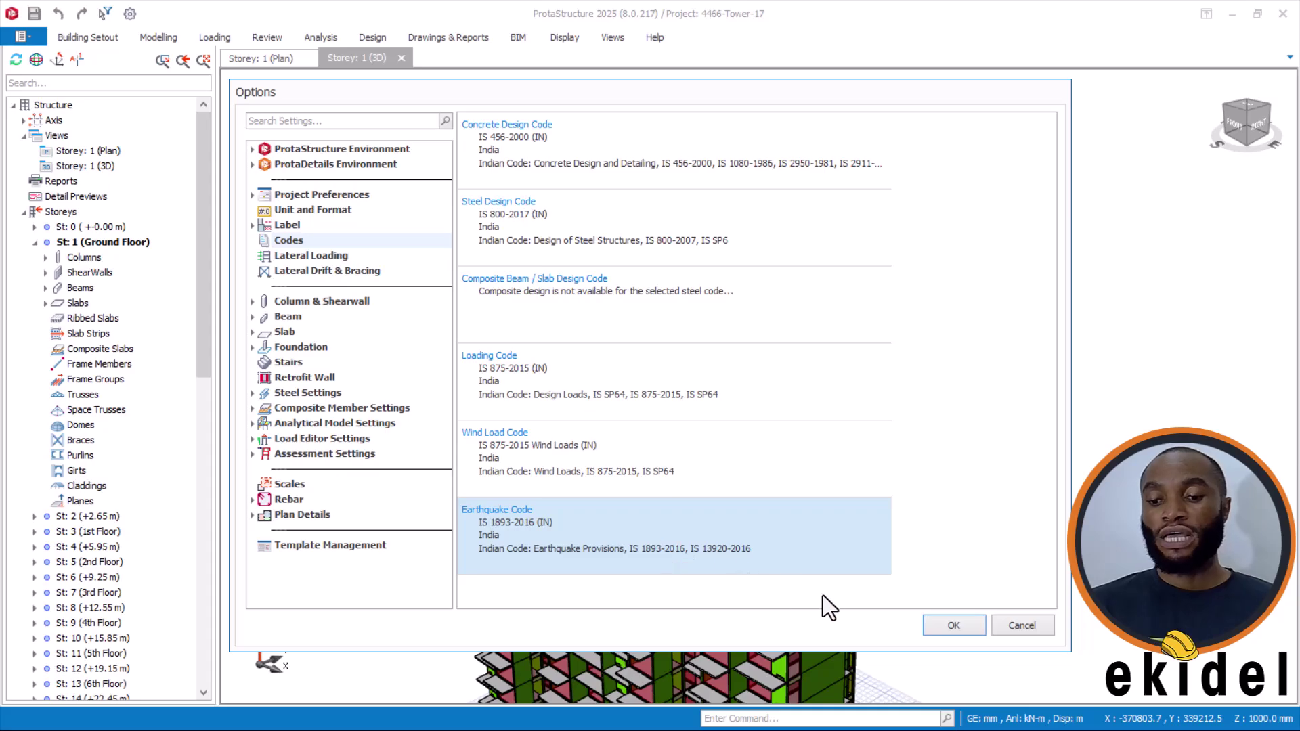
{"action": "left_click", "coordinate": [951, 626]}
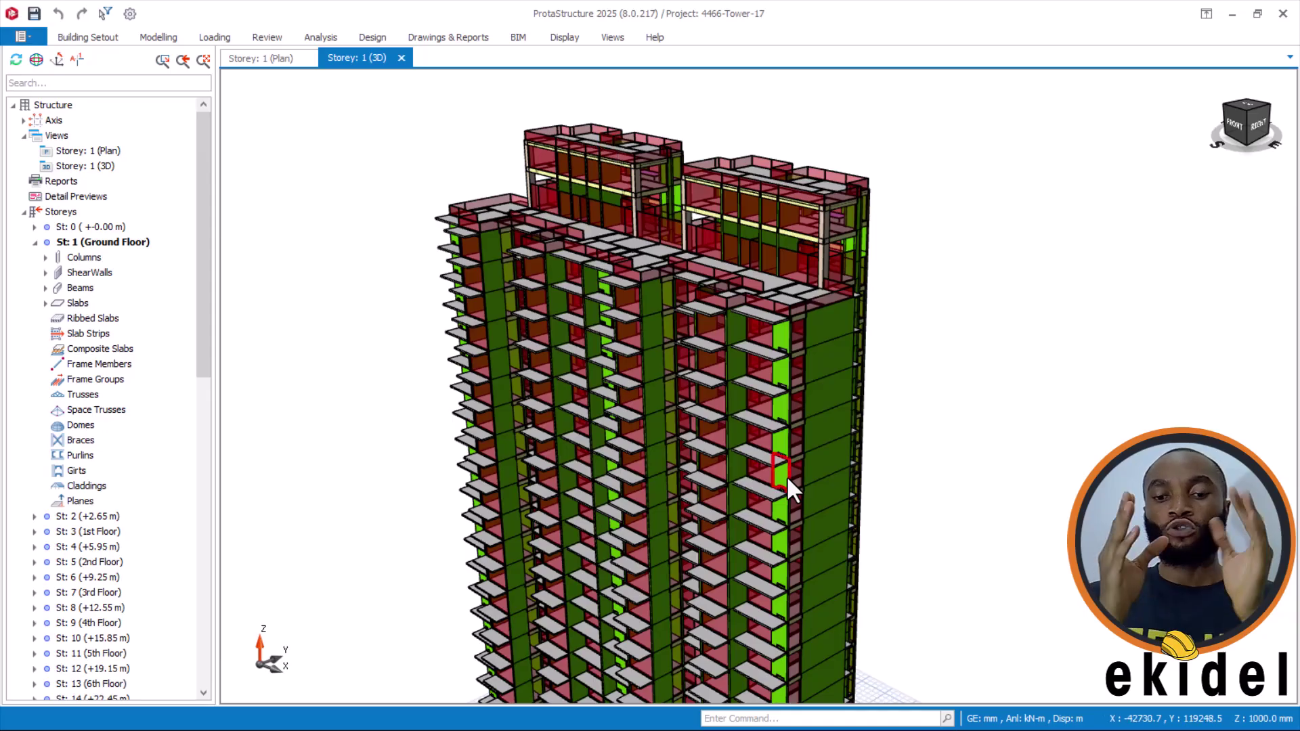
{"action": "mouse_move", "coordinate": [787, 478]}
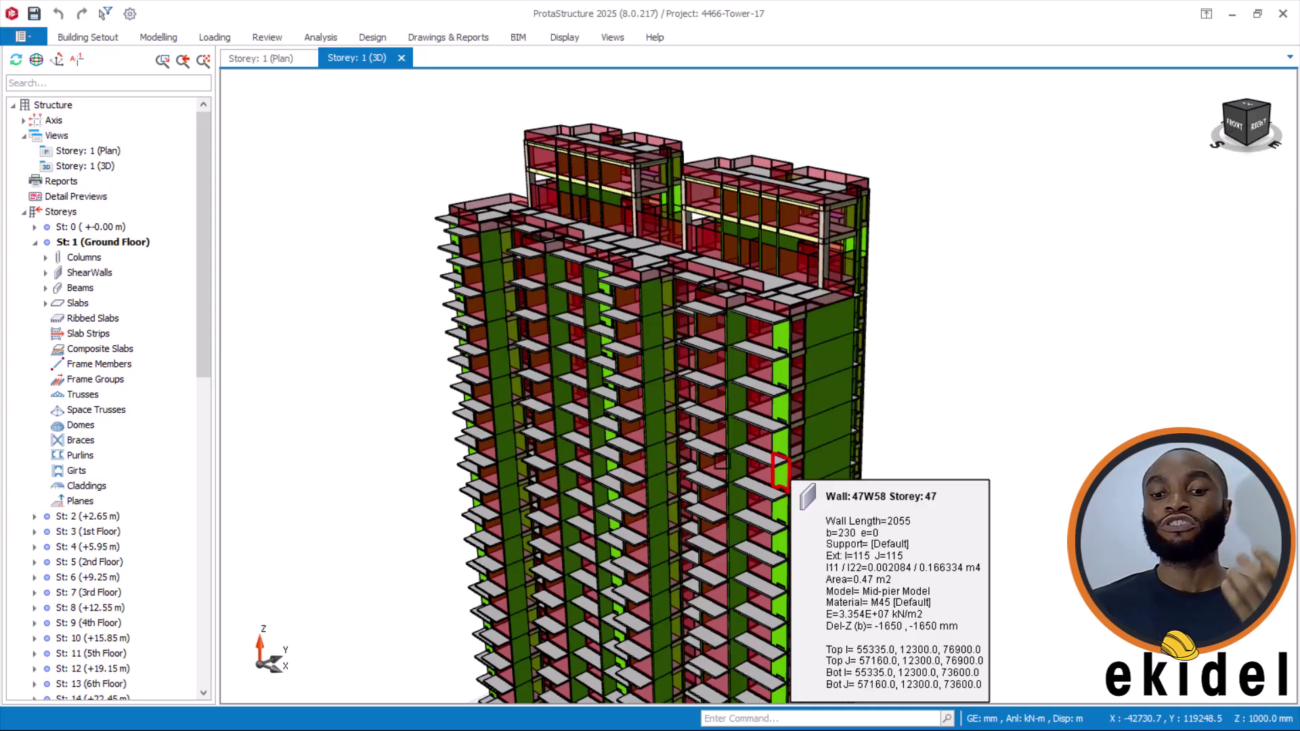
{"action": "scroll", "coordinate": [607, 87], "scroll_direction": "down", "scroll_amount": 2}
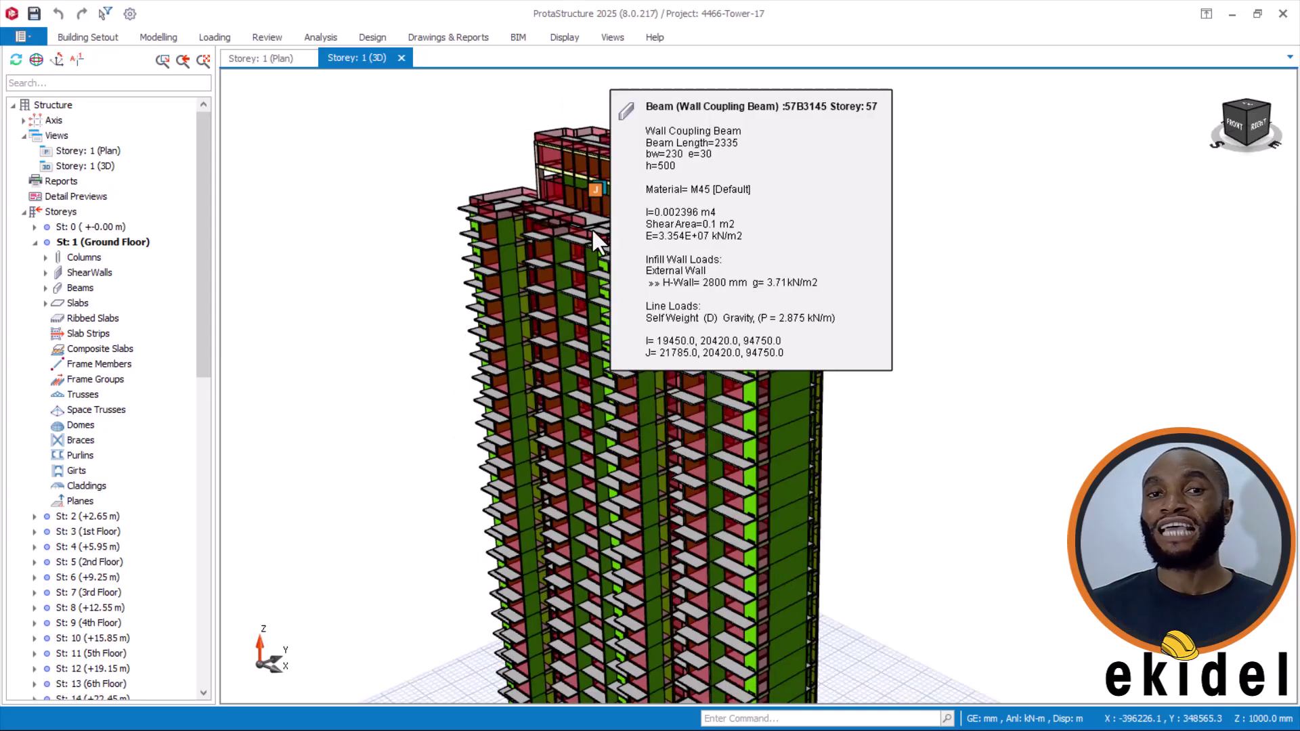
{"action": "scroll", "coordinate": [591, 227], "scroll_direction": "up", "scroll_amount": 1}
{"action": "scroll", "coordinate": [653, 169], "scroll_direction": "up", "scroll_amount": 1}
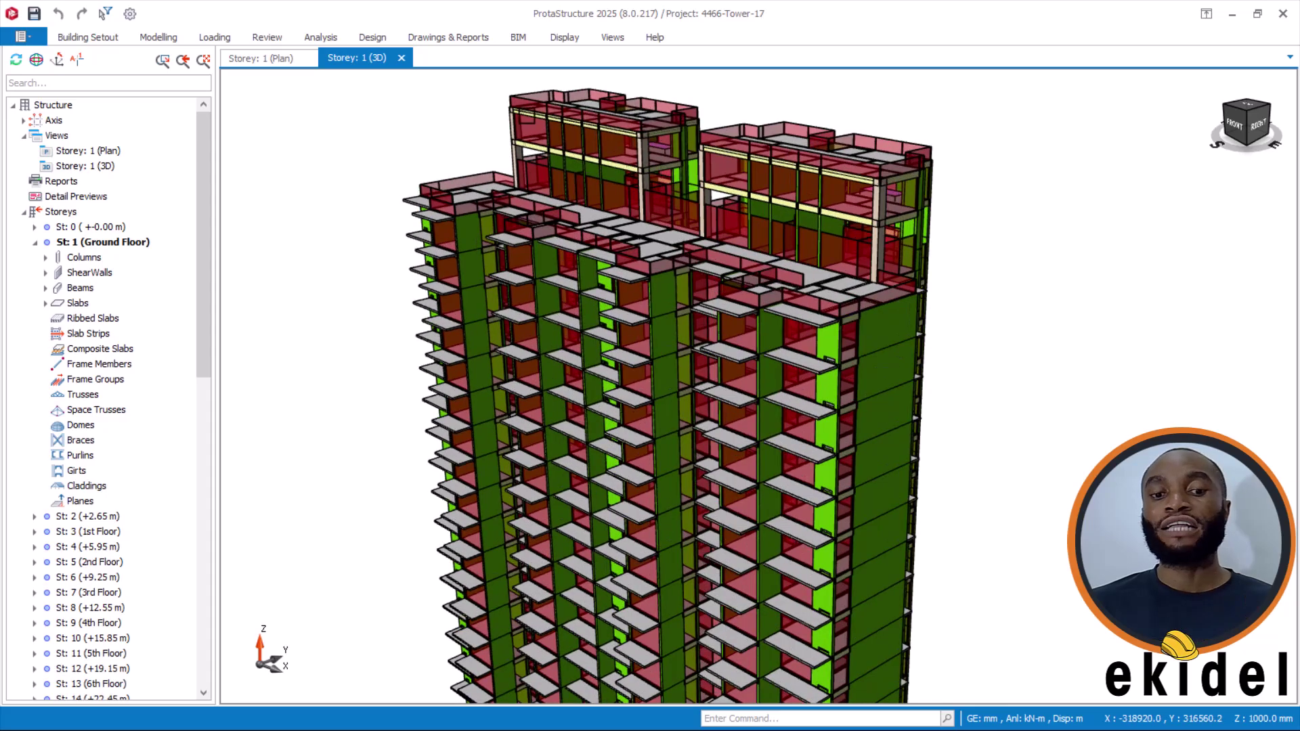
Open Seismic Parameters from the Loading ribbon to review Delhi, zone 4, Z 0.24, R 4.0
{"action": "left_click", "coordinate": [209, 35]}
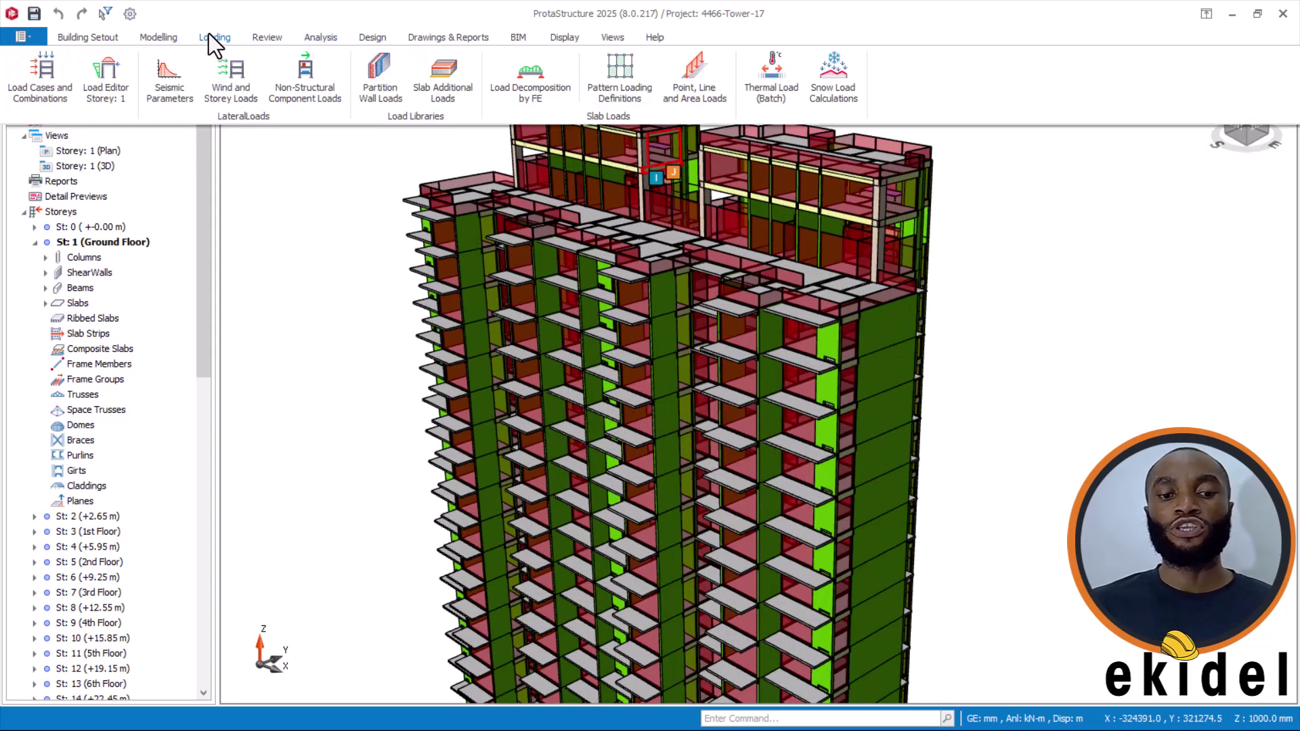
{"action": "left_click", "coordinate": [173, 75]}
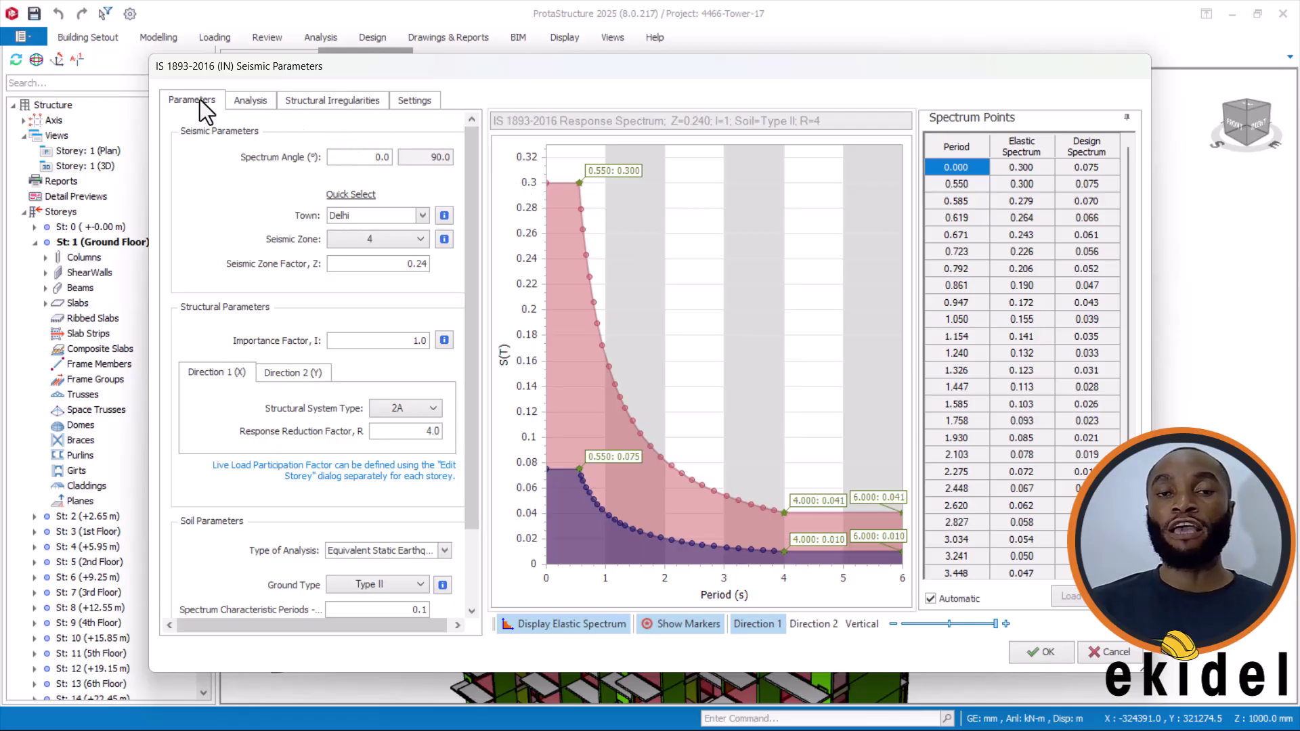
{"action": "left_click", "coordinate": [254, 107]}
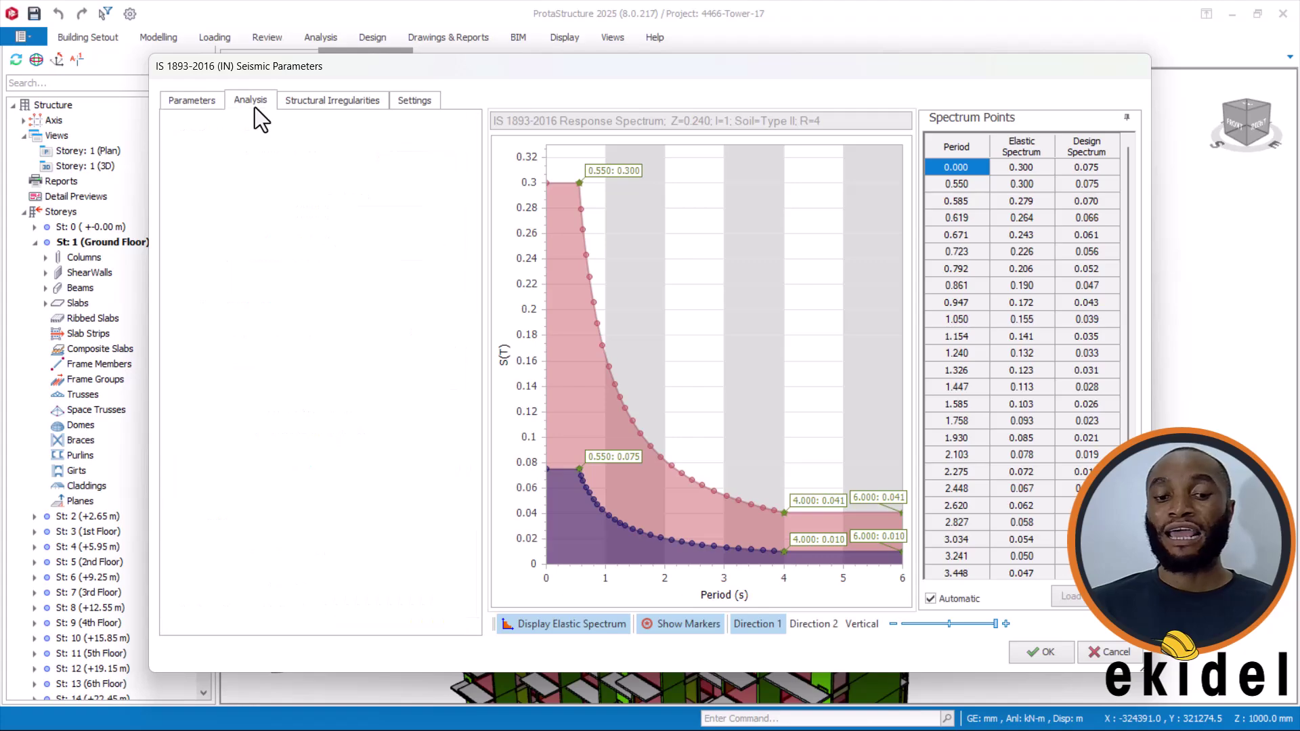
{"action": "left_click", "coordinate": [327, 103]}
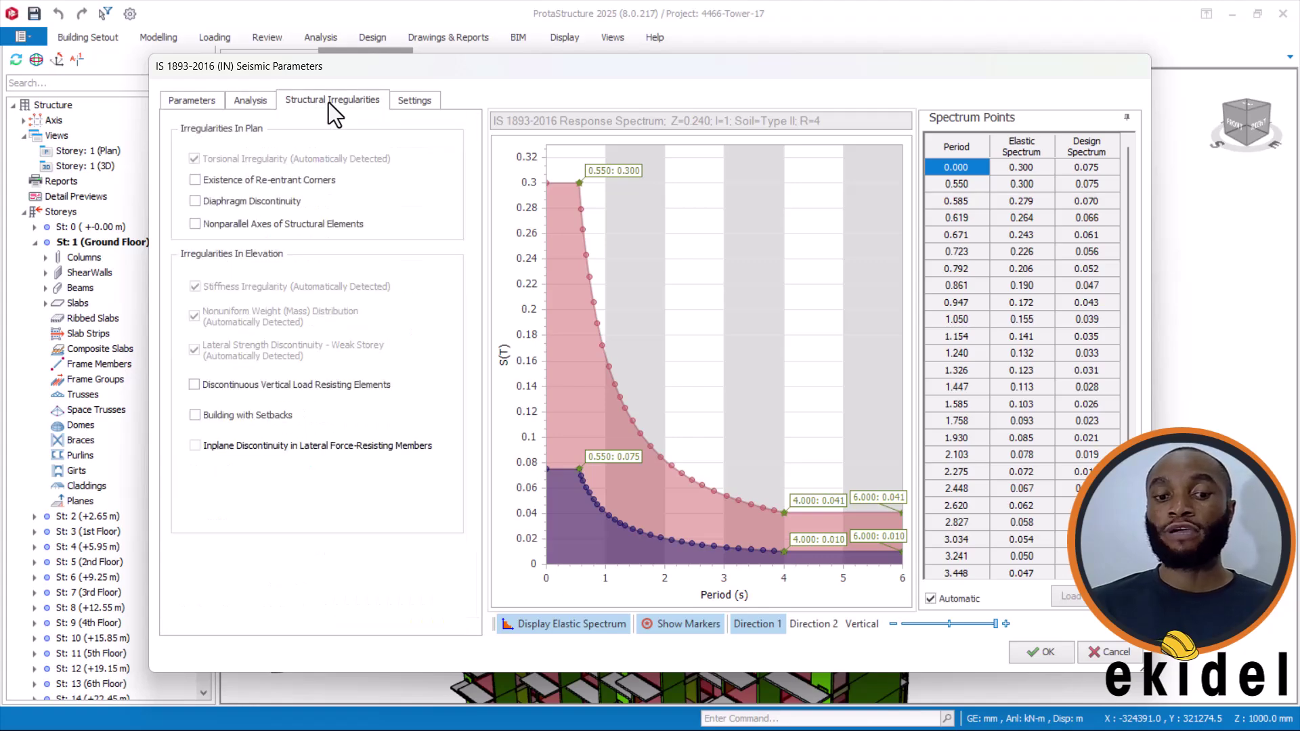
{"action": "left_click", "coordinate": [414, 101]}
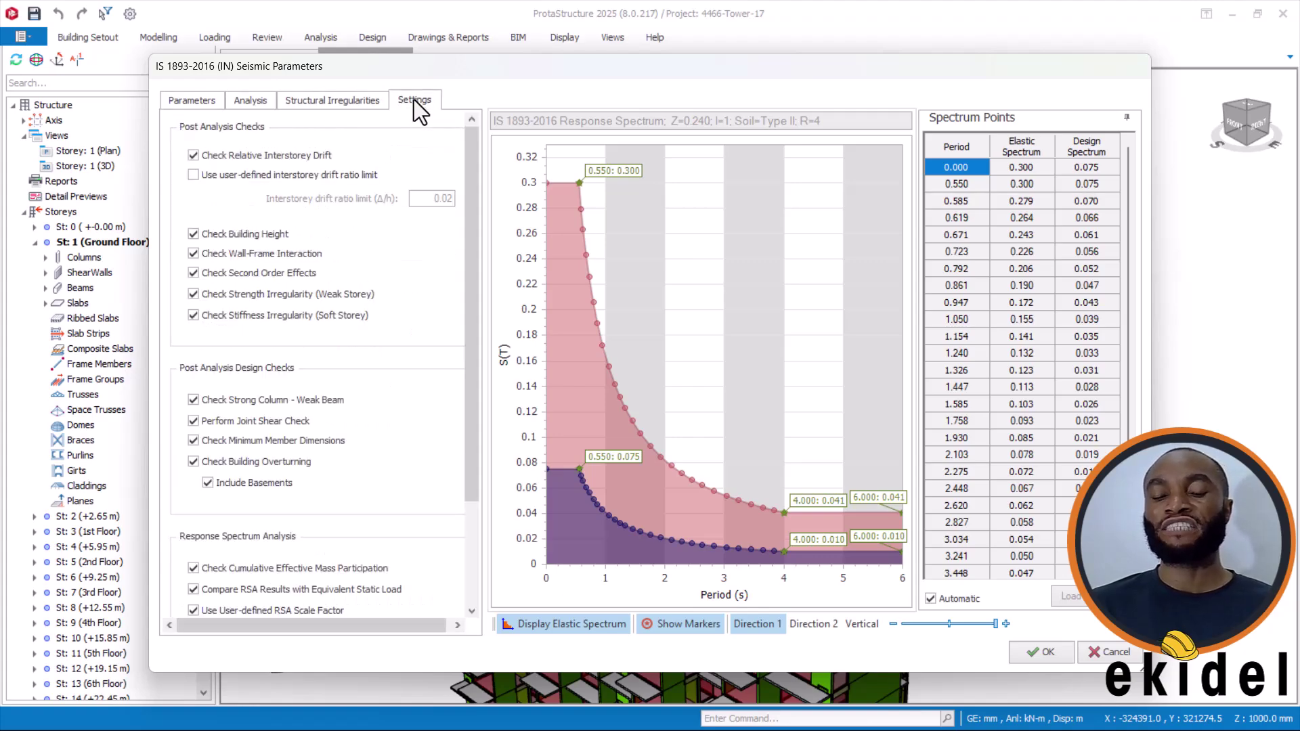
{"action": "left_click", "coordinate": [353, 104]}
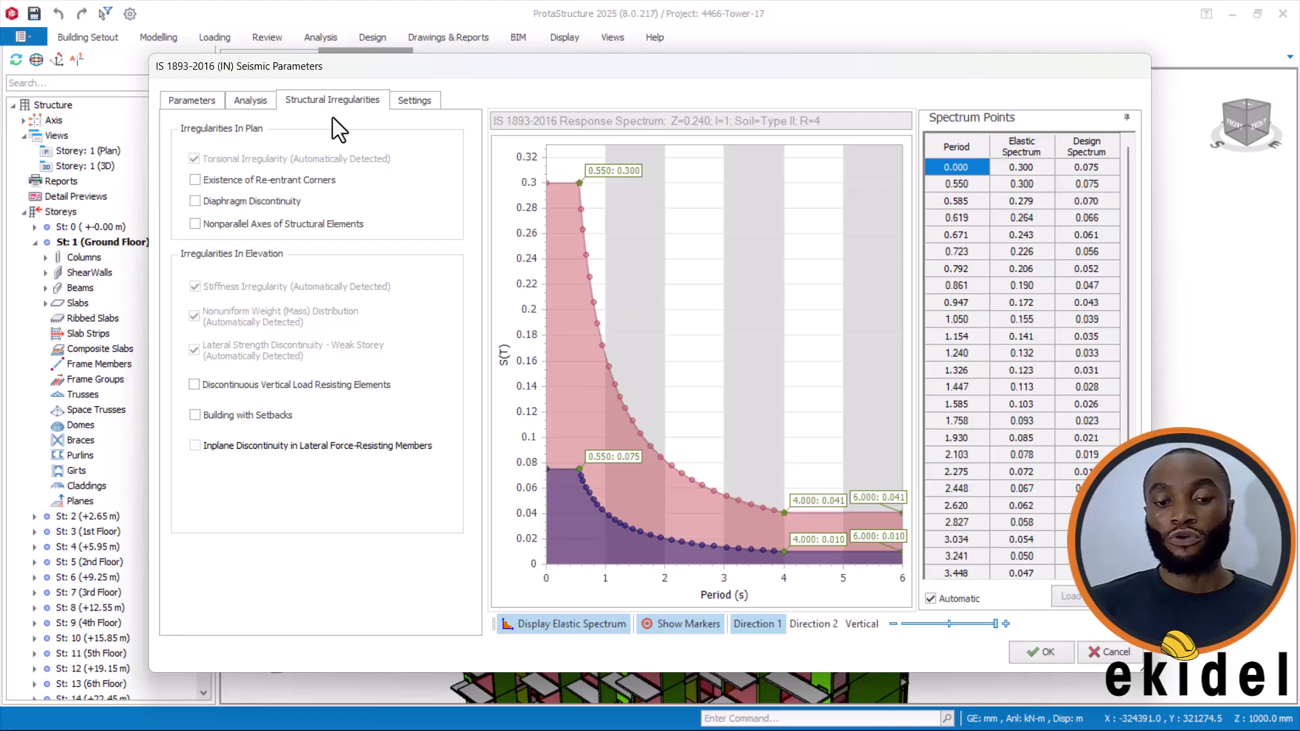
{"action": "left_click", "coordinate": [193, 102]}
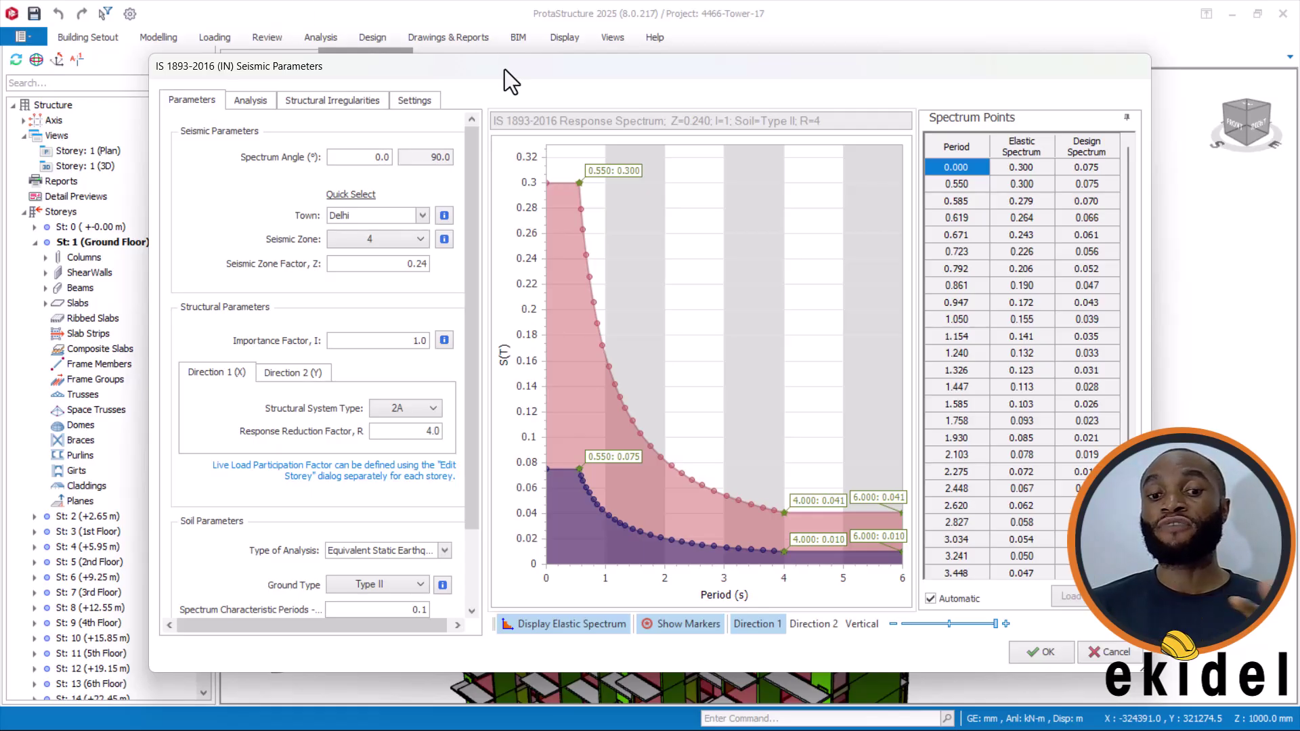
Drag the Seismic Parameters window aside, then close it with OK
{"action": "mouse_move", "coordinate": [557, 70]}
{"action": "left_mouse_down"}
{"action": "mouse_move", "coordinate": [523, 106]}
{"action": "mouse_move", "coordinate": [471, 126]}
{"action": "mouse_move", "coordinate": [532, 75]}
{"action": "left_mouse_up"}
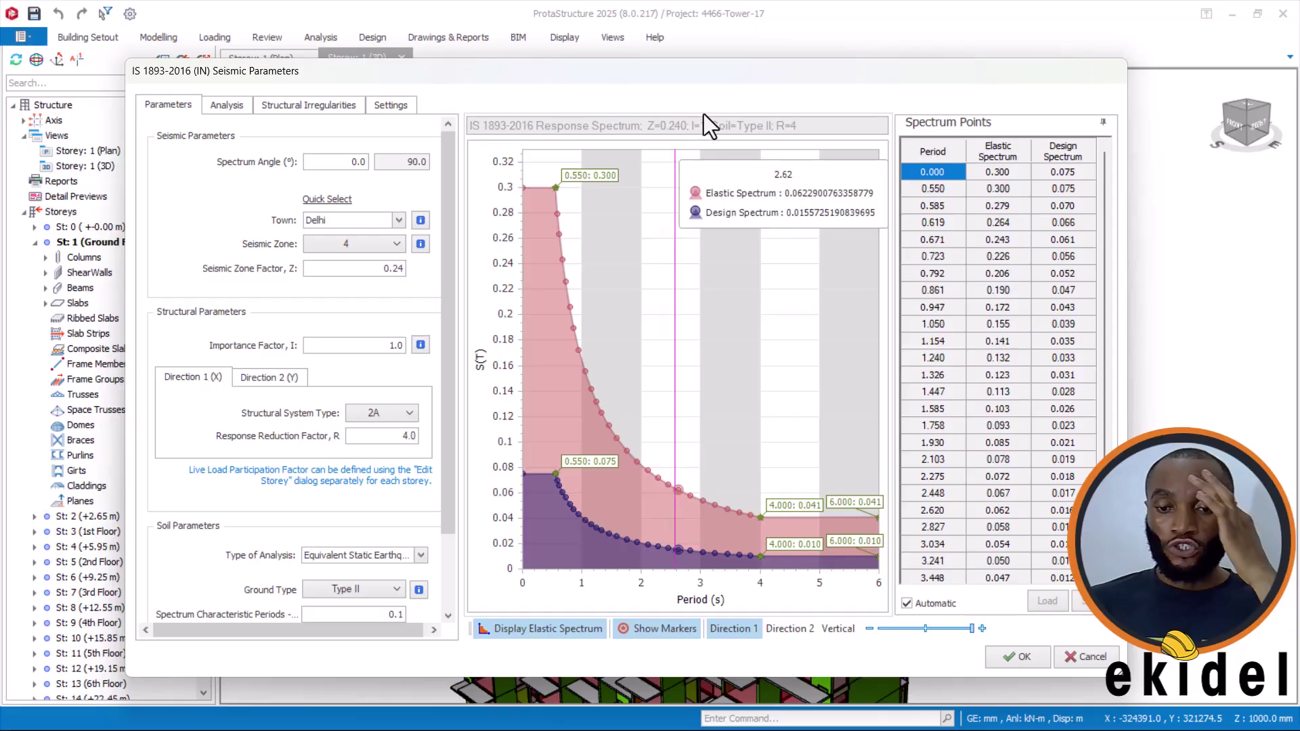
{"action": "left_click_drag", "start_coordinate": [663, 78], "coordinate": [625, 142]}
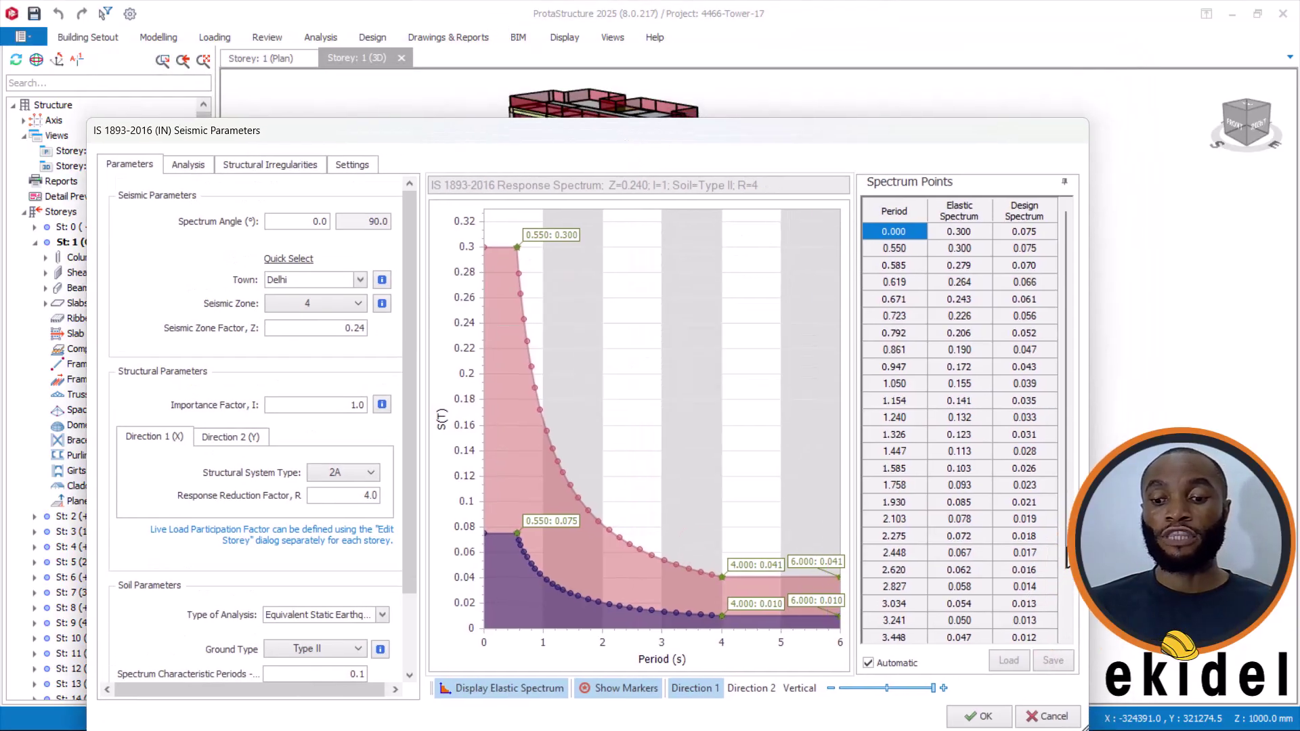
{"action": "left_click", "coordinate": [1052, 717]}
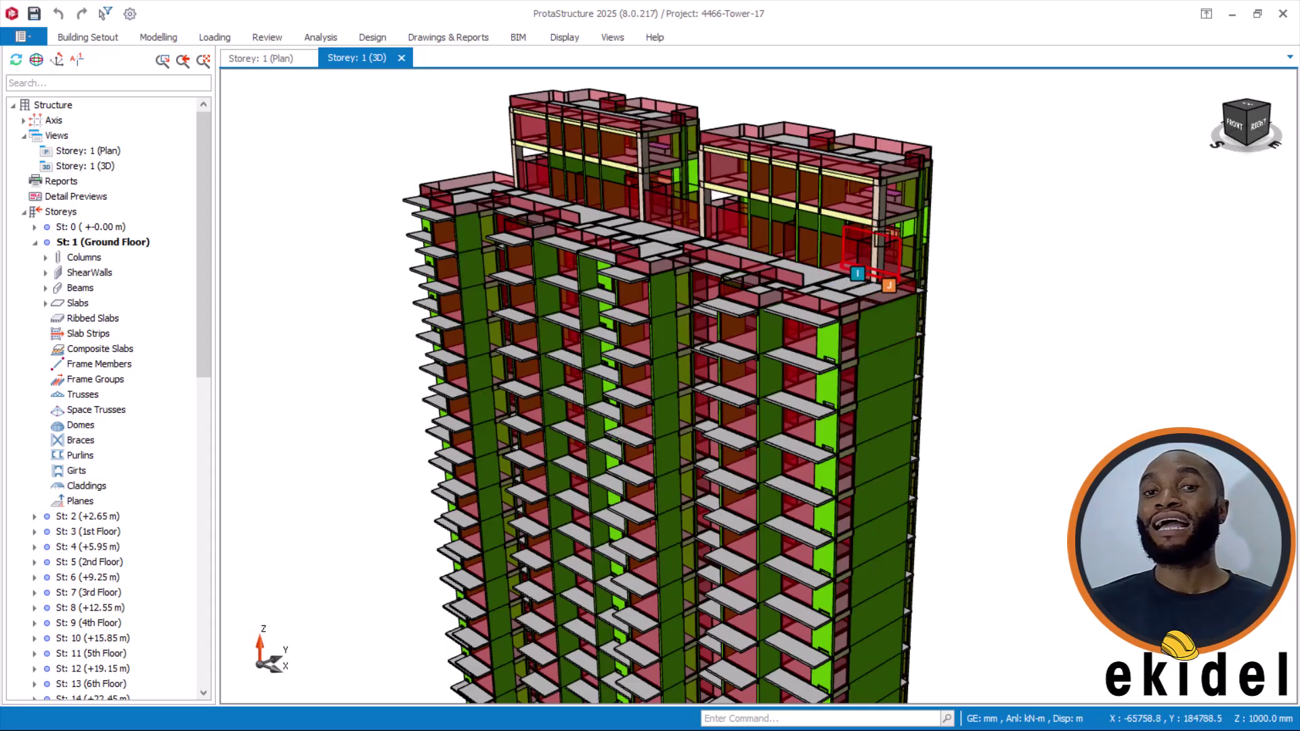
{"action": "mouse_move", "coordinate": [880, 254]}
{"action": "middle_mouse_down"}
{"action": "mouse_move", "coordinate": [917, 255]}
{"action": "mouse_move", "coordinate": [938, 210]}
{"action": "mouse_move", "coordinate": [958, 223]}
{"action": "middle_mouse_up"}
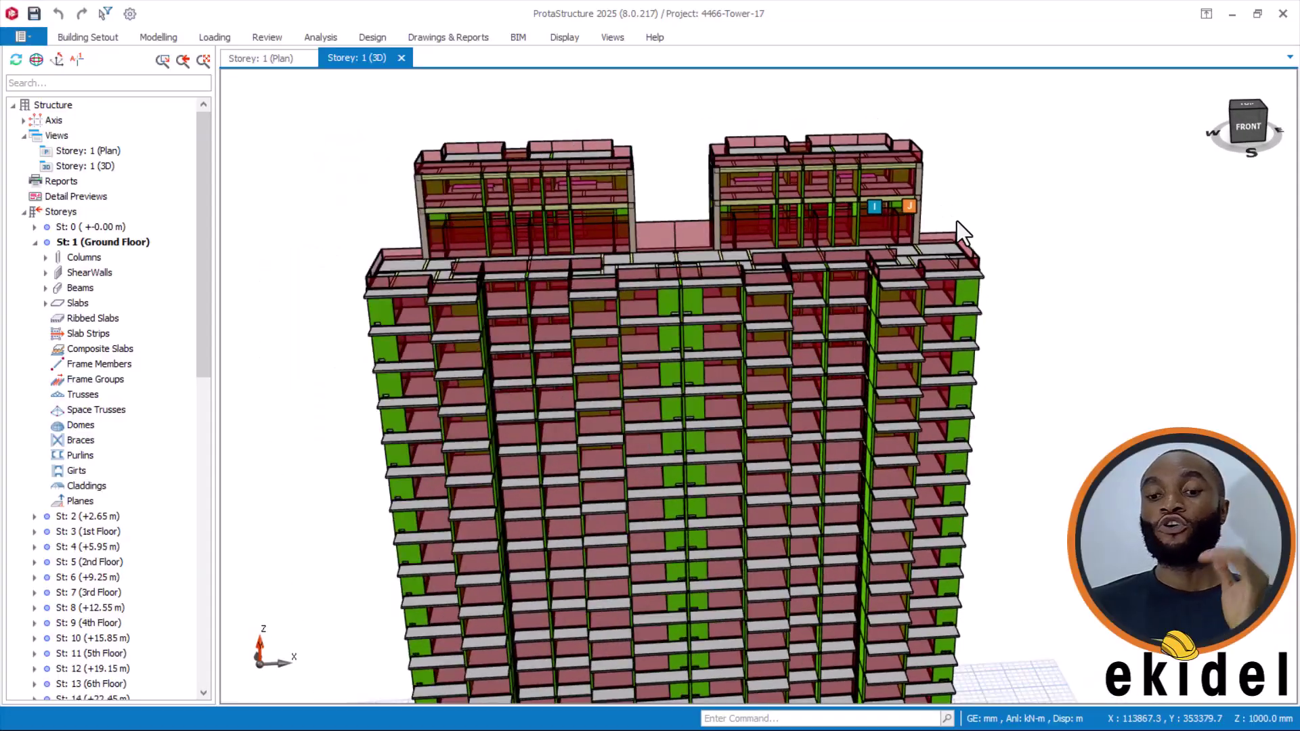
{"action": "scroll", "coordinate": [961, 234], "scroll_direction": "down", "scroll_amount": 1}
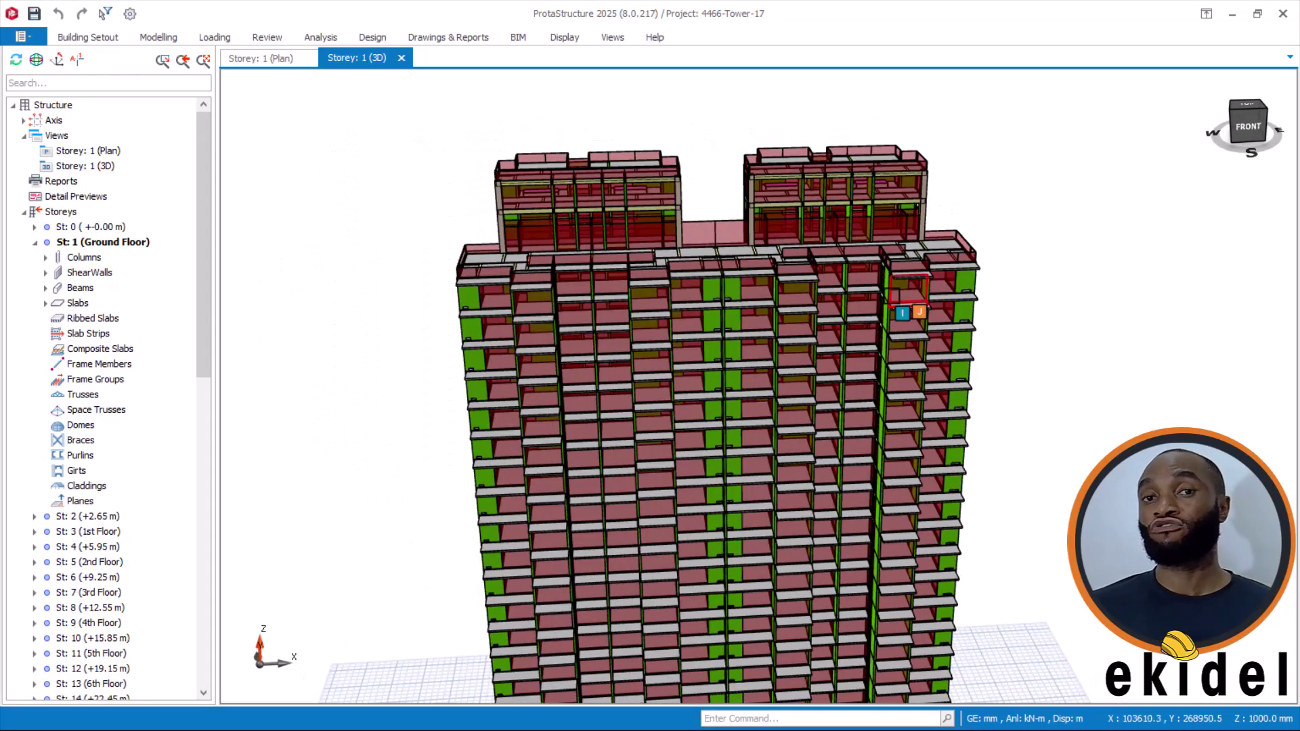
{"action": "mouse_move", "coordinate": [893, 298]}
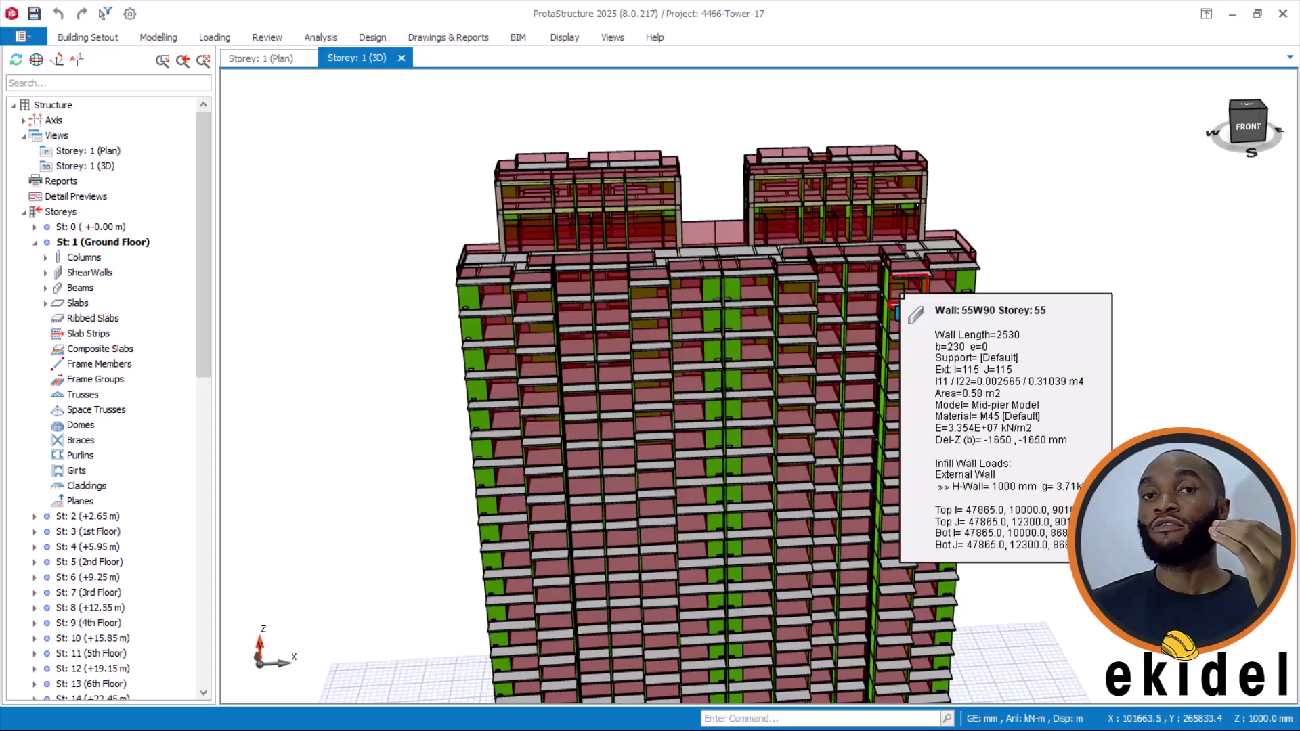
{"action": "scroll", "coordinate": [924, 291], "scroll_direction": "down", "scroll_amount": 1}
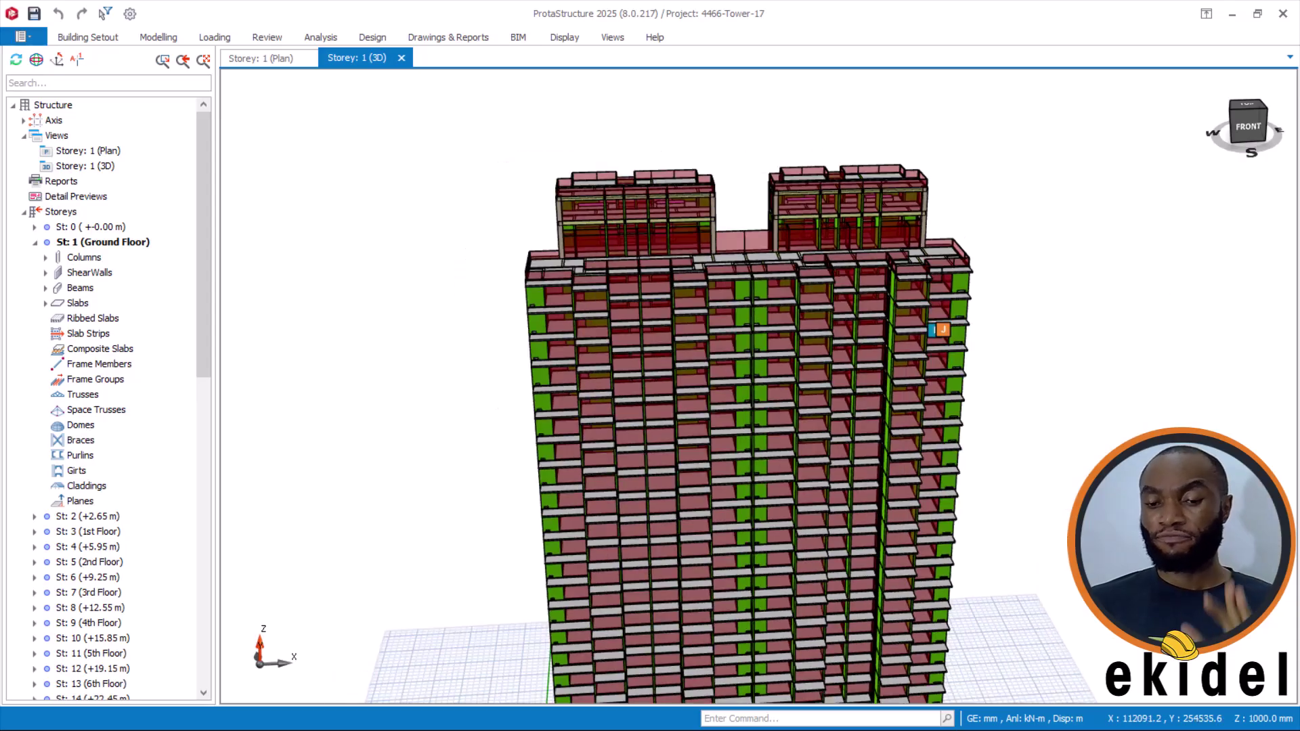
{"action": "mouse_move", "coordinate": [933, 330]}
{"action": "middle_mouse_down"}
{"action": "mouse_move", "coordinate": [891, 258]}
{"action": "mouse_move", "coordinate": [771, 237]}
{"action": "mouse_move", "coordinate": [862, 271]}
{"action": "mouse_move", "coordinate": [886, 255]}
{"action": "mouse_move", "coordinate": [748, 202]}
{"action": "middle_mouse_up"}
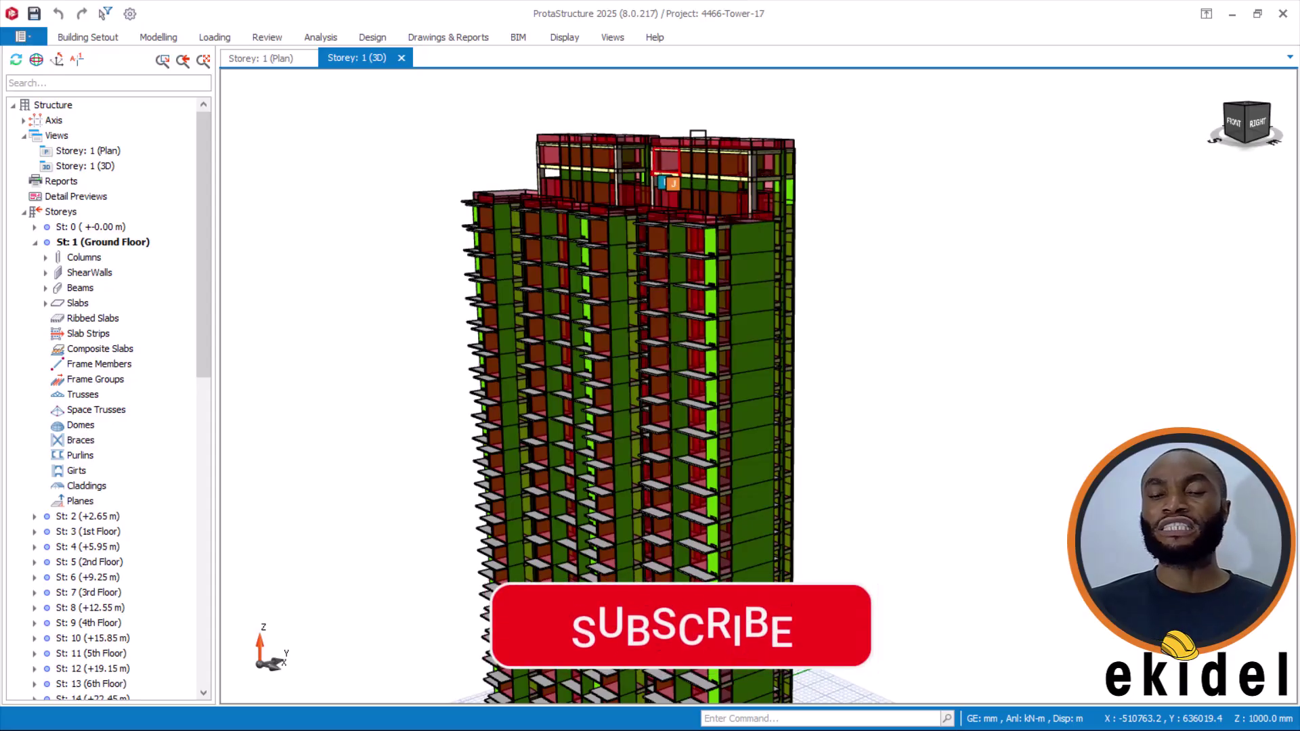
{"action": "scroll", "coordinate": [698, 134], "scroll_direction": "up", "scroll_amount": 1}
{"action": "mouse_move", "coordinate": [698, 139]}
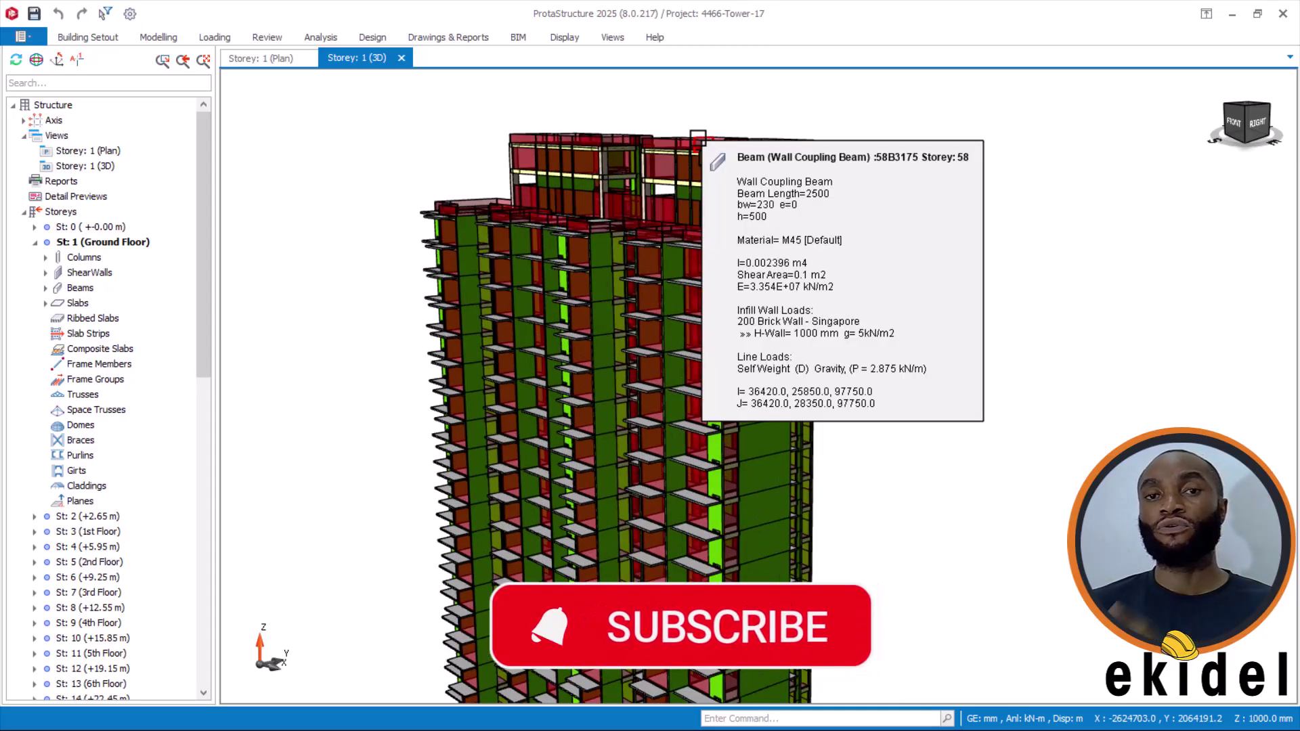
{"action": "middle_click_drag", "start_coordinate": [1167, 75], "coordinate": [911, 241], "text": "shift"}
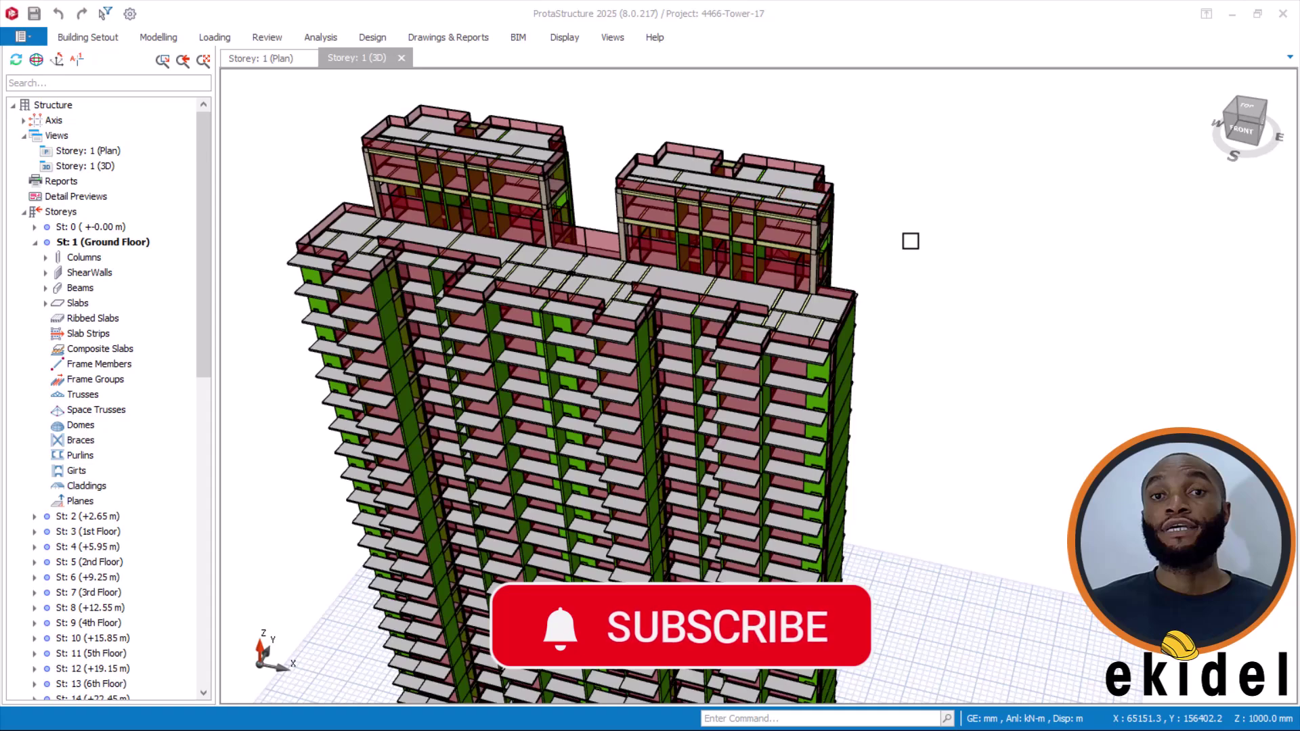
{"action": "scroll", "coordinate": [905, 238], "scroll_direction": "down", "scroll_amount": 1}
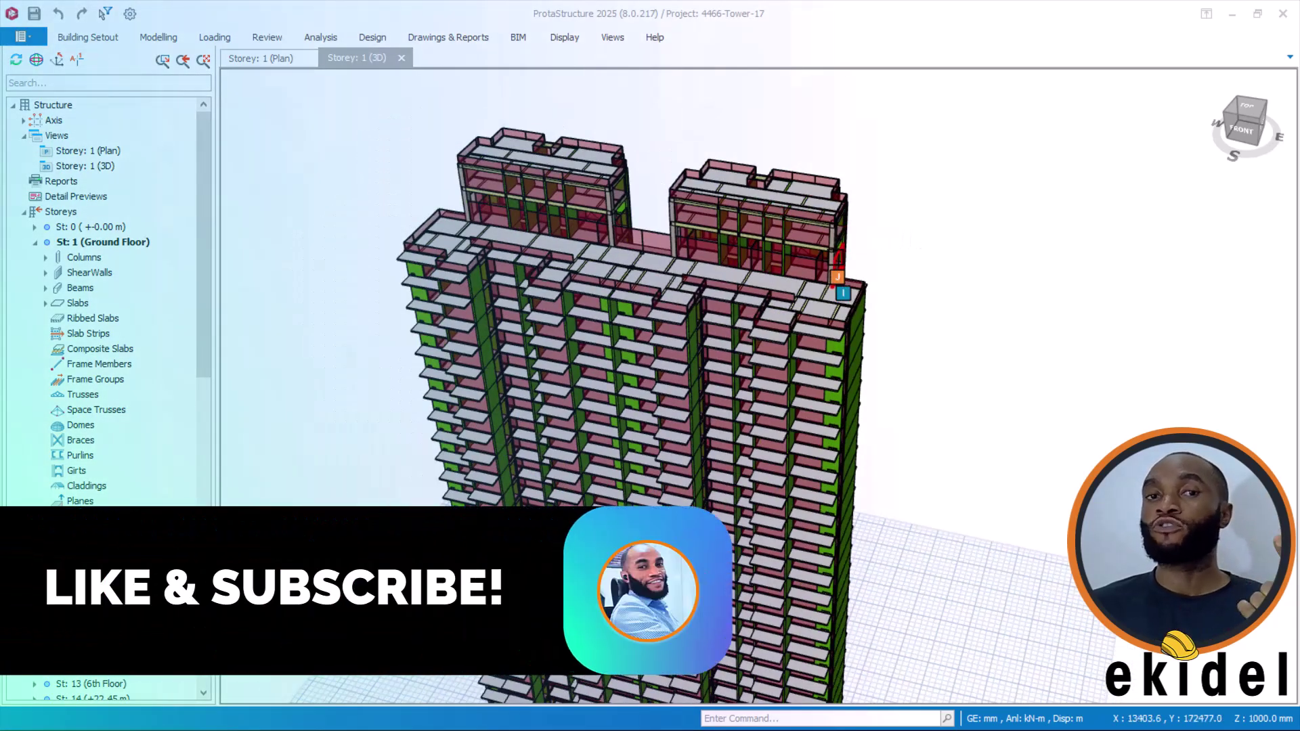
{"action": "mouse_move", "coordinate": [834, 261]}
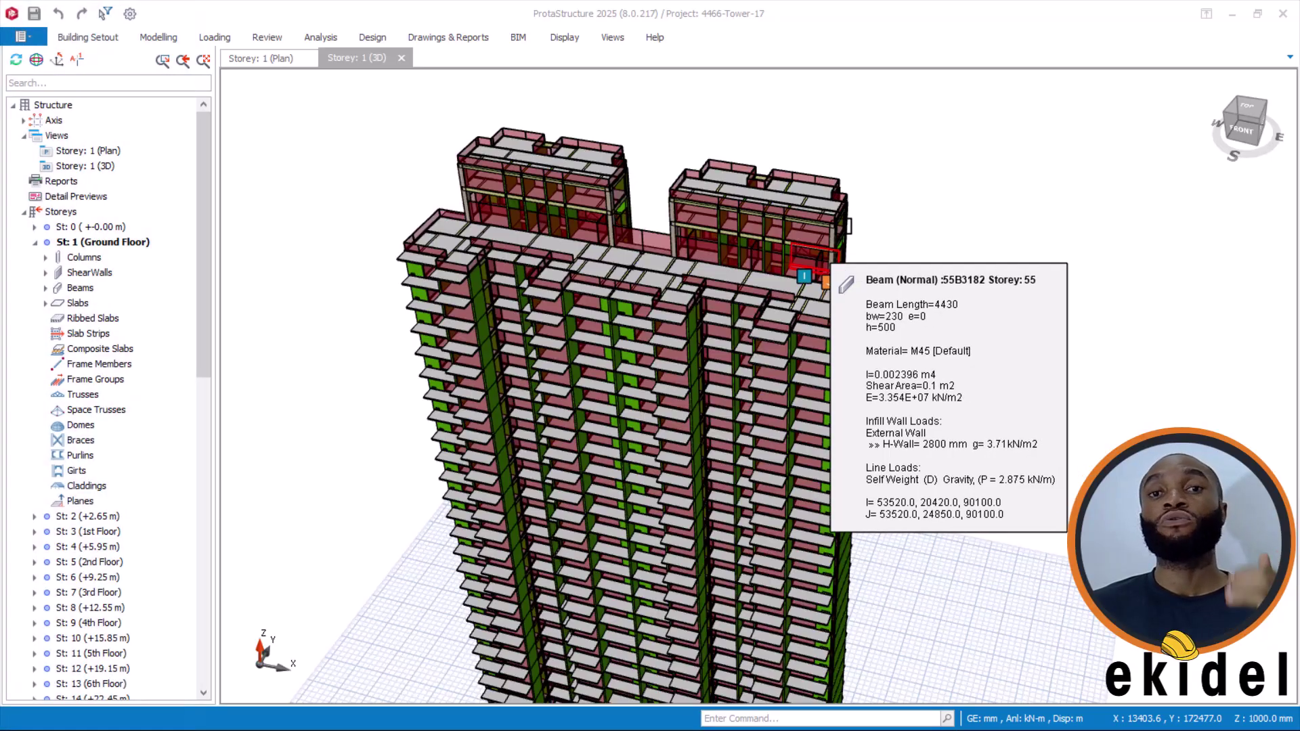
{"action": "mouse_move", "coordinate": [846, 226]}
{"action": "middle_mouse_down"}
{"action": "mouse_move", "coordinate": [874, 219]}
{"action": "mouse_move", "coordinate": [735, 236]}
{"action": "middle_mouse_up"}
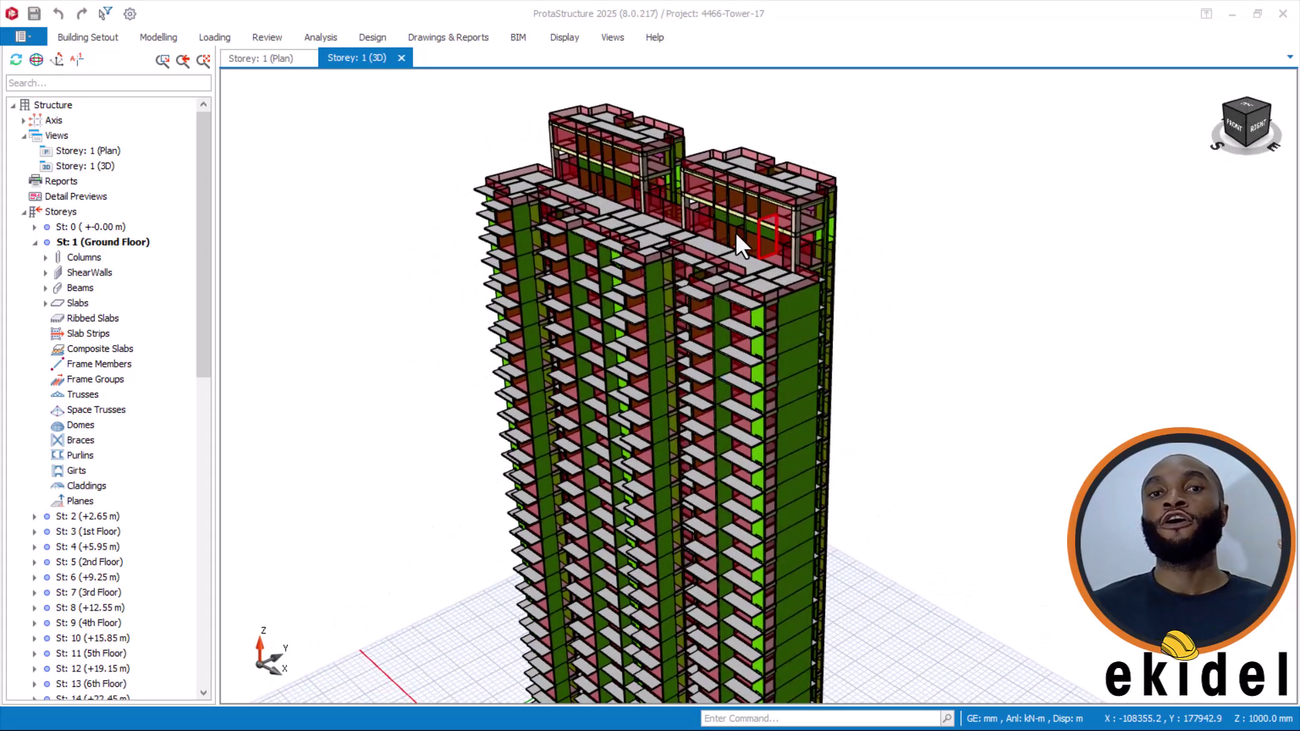
{"action": "mouse_move", "coordinate": [738, 239]}
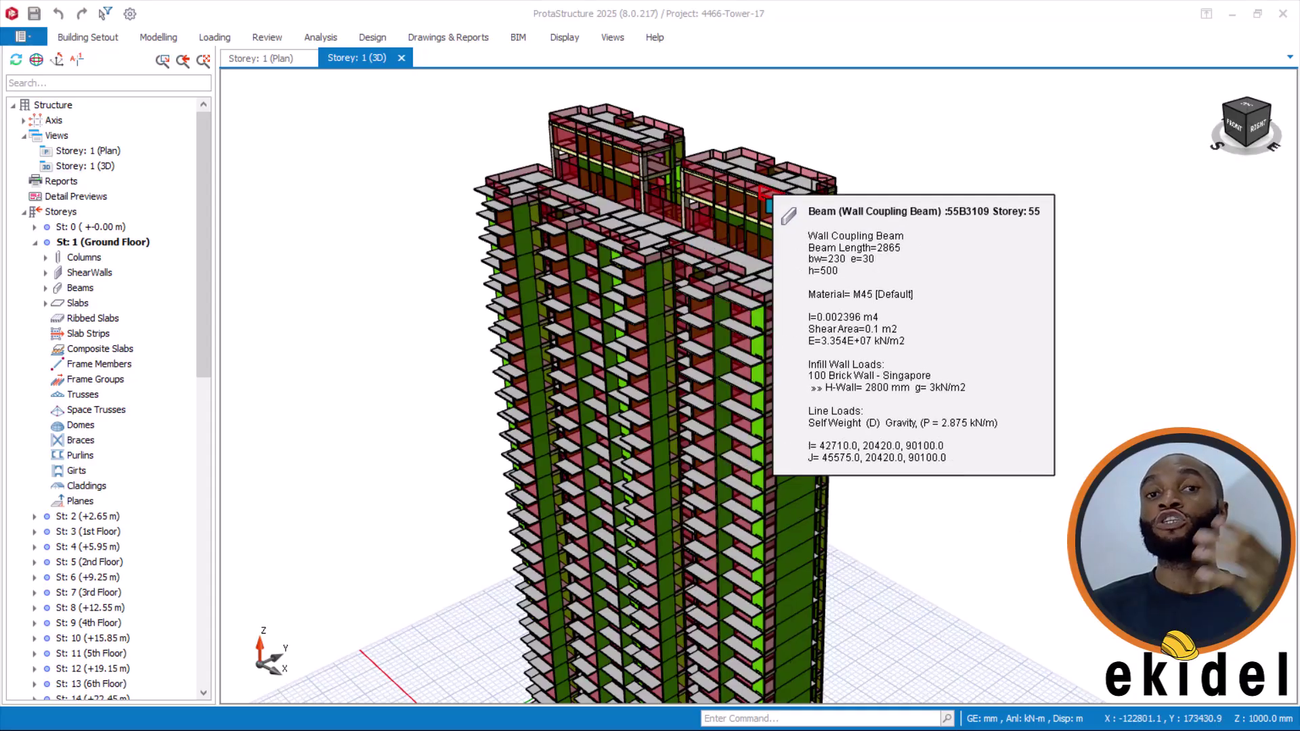
{"action": "scroll", "coordinate": [866, 186], "scroll_direction": "up", "scroll_amount": 1}
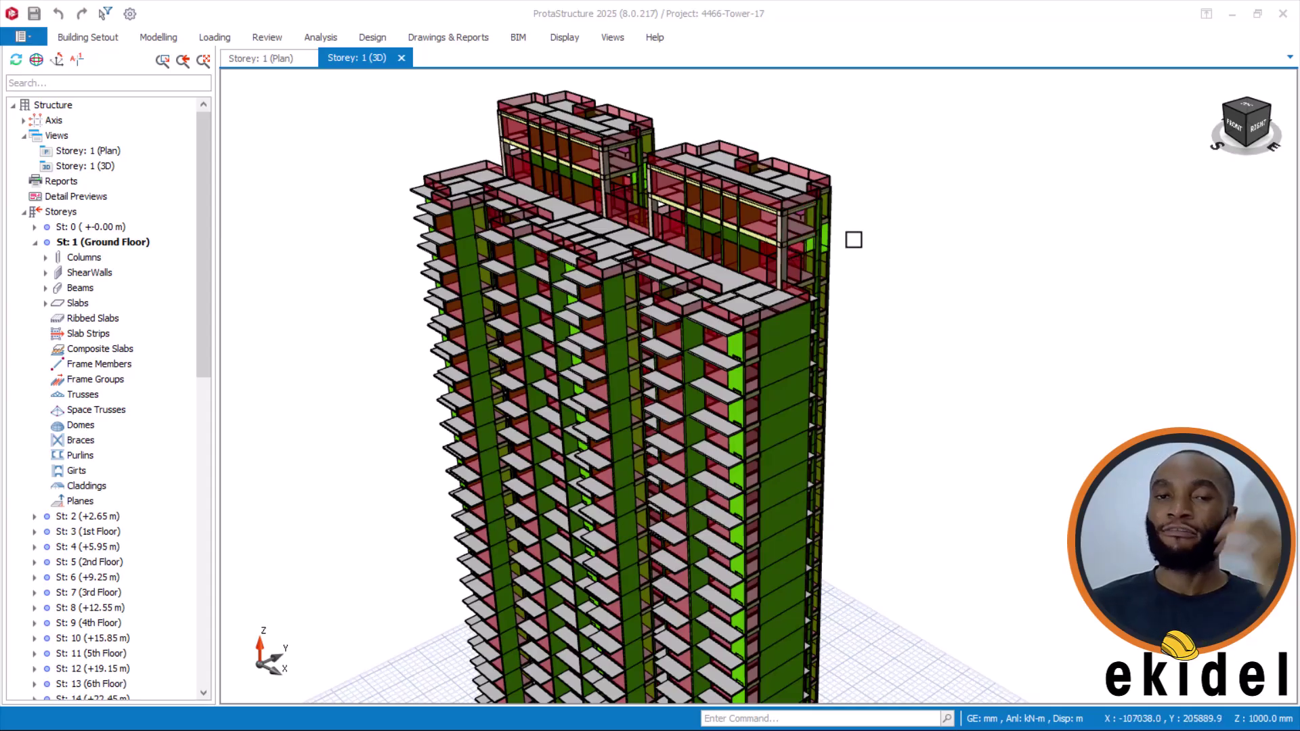
{"action": "middle_click_drag", "start_coordinate": [856, 223], "coordinate": [956, 230]}
{"action": "mouse_move", "coordinate": [933, 233]}
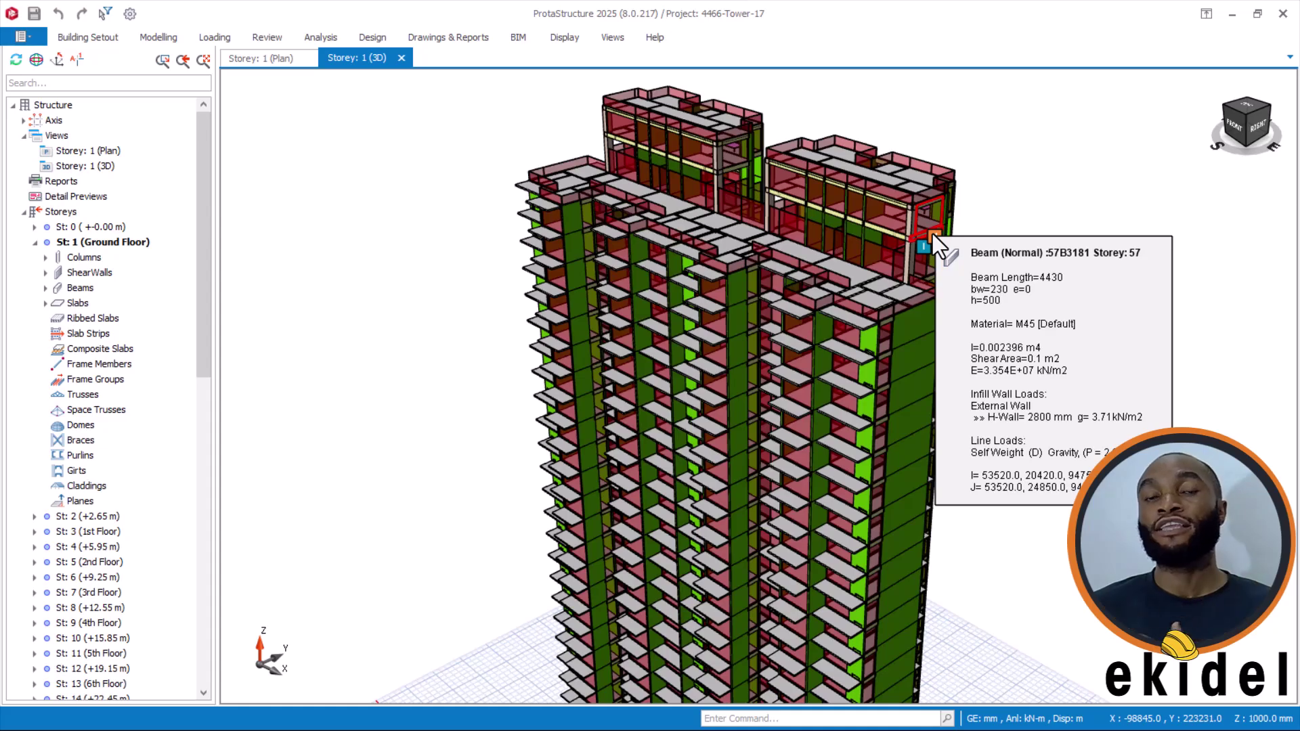
{"action": "mouse_move", "coordinate": [699, 248]}
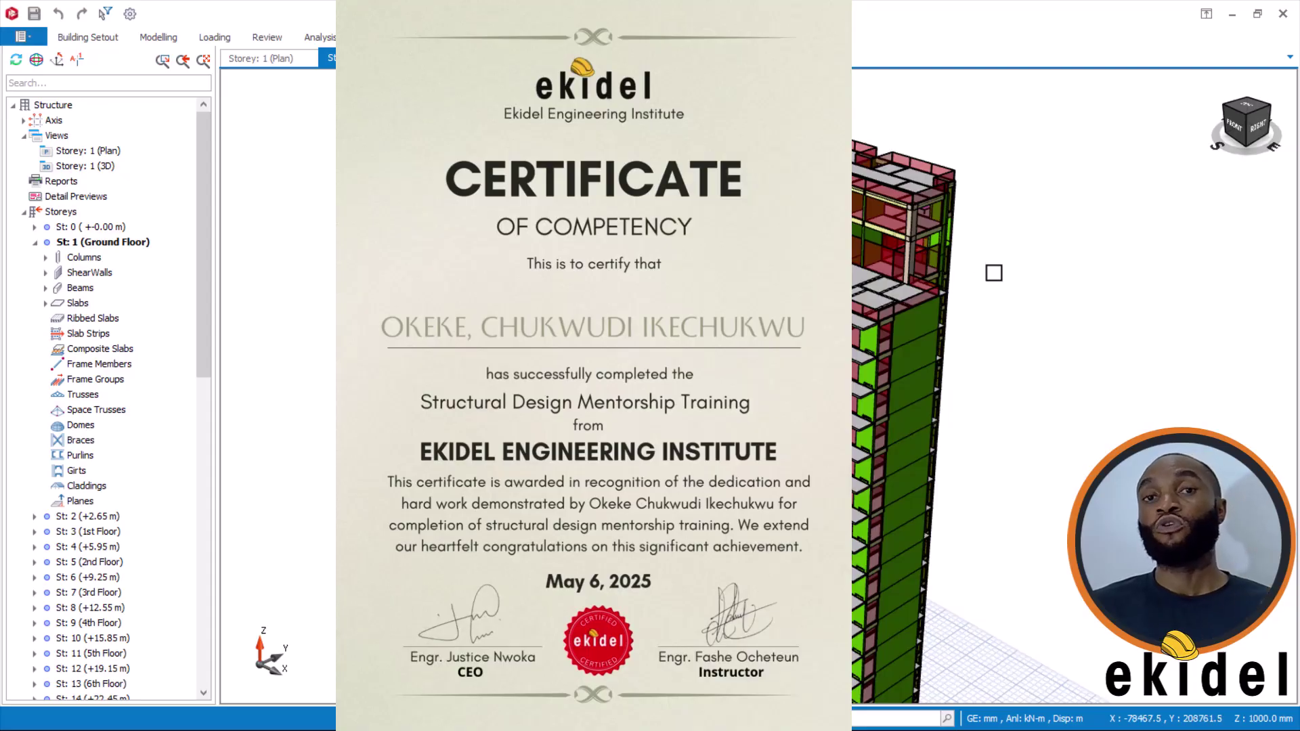
{"action": "middle_click_drag", "start_coordinate": [993, 273], "coordinate": [1051, 300]}
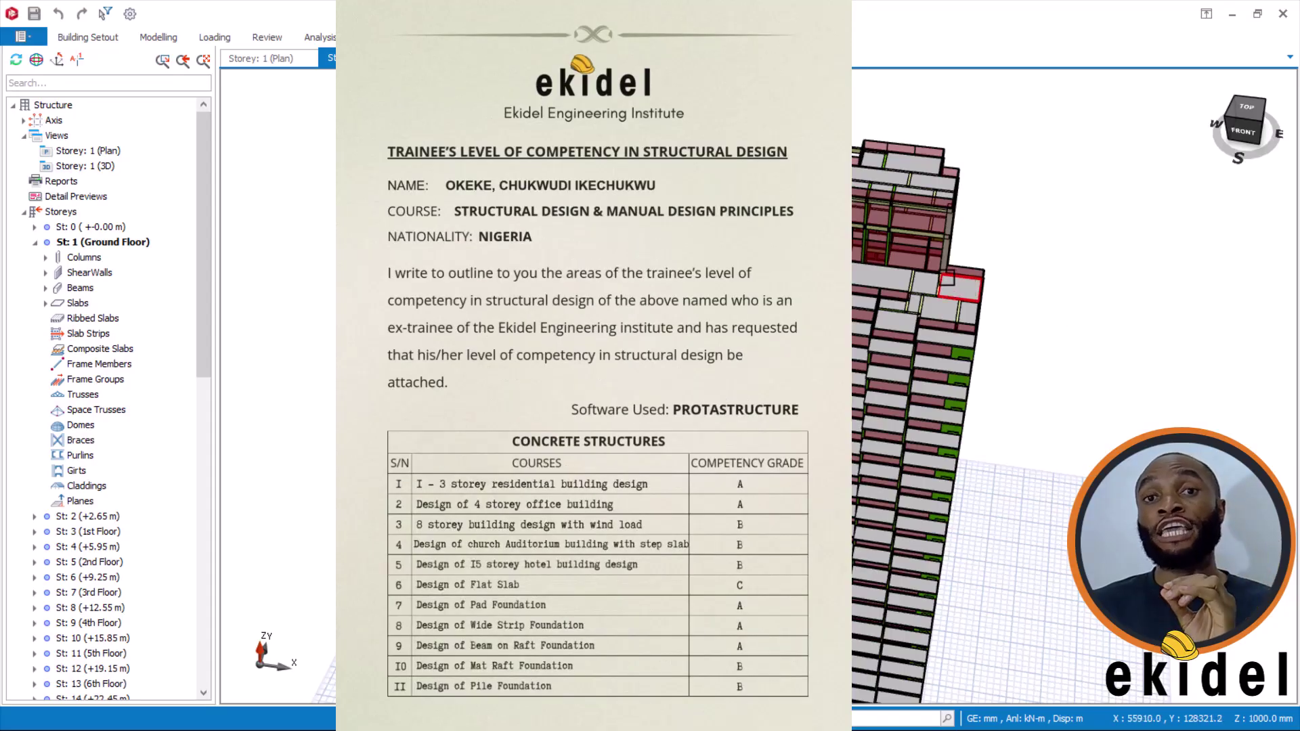
{"action": "mouse_move", "coordinate": [950, 282]}
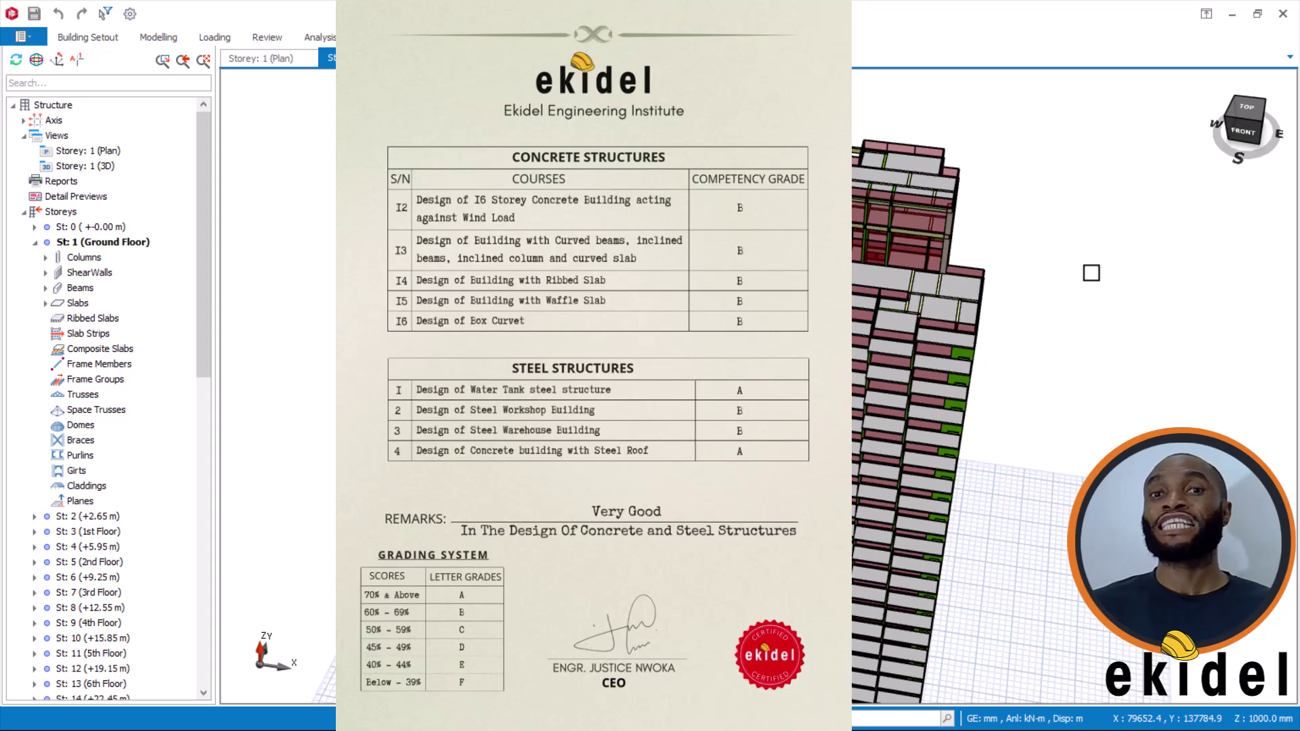
{"action": "scroll", "coordinate": [1032, 260], "scroll_direction": "down", "scroll_amount": 1}
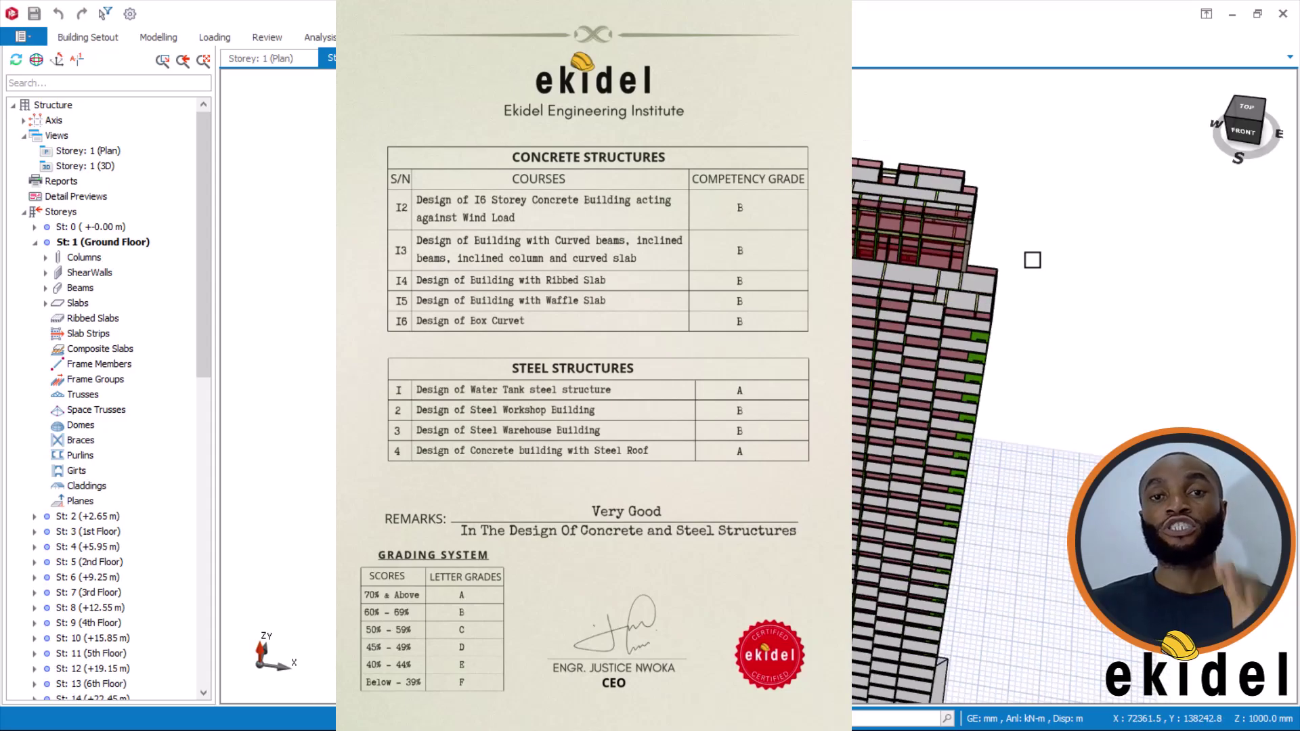
{"action": "middle_click_drag", "start_coordinate": [1032, 260], "coordinate": [994, 252]}
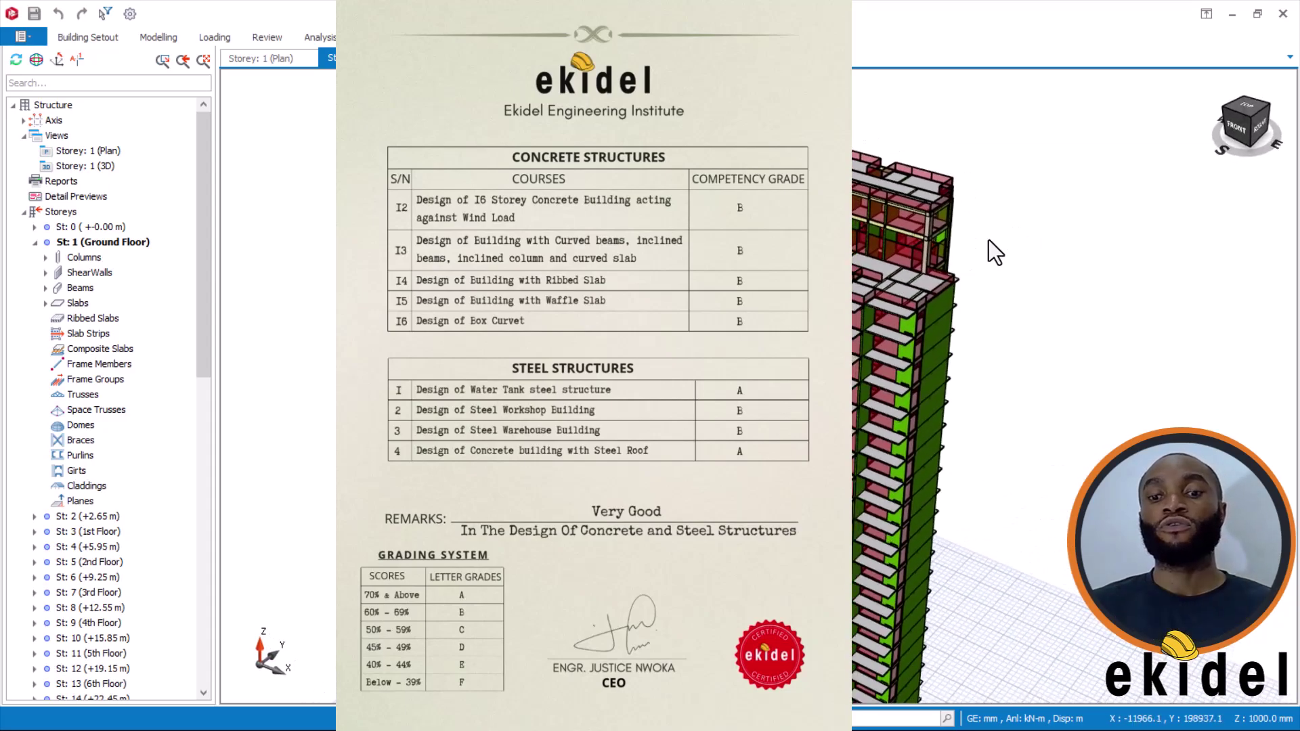